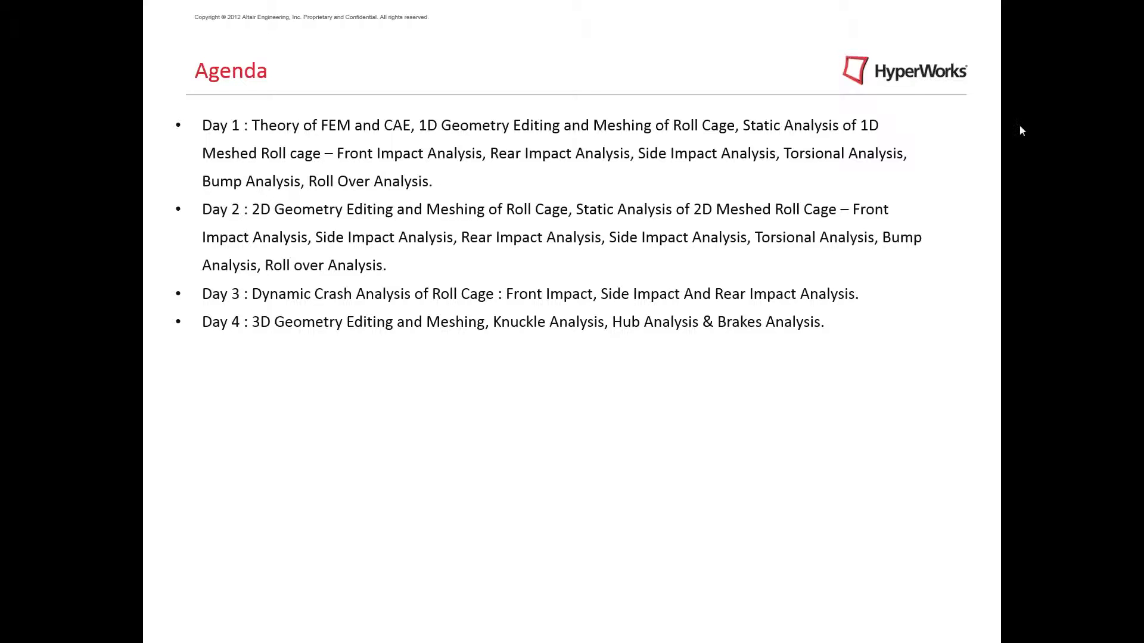
# Step: Switch to HyperMesh and load the OptiStruct user profile
pyautogui.hotkey('alt', 'Tab')
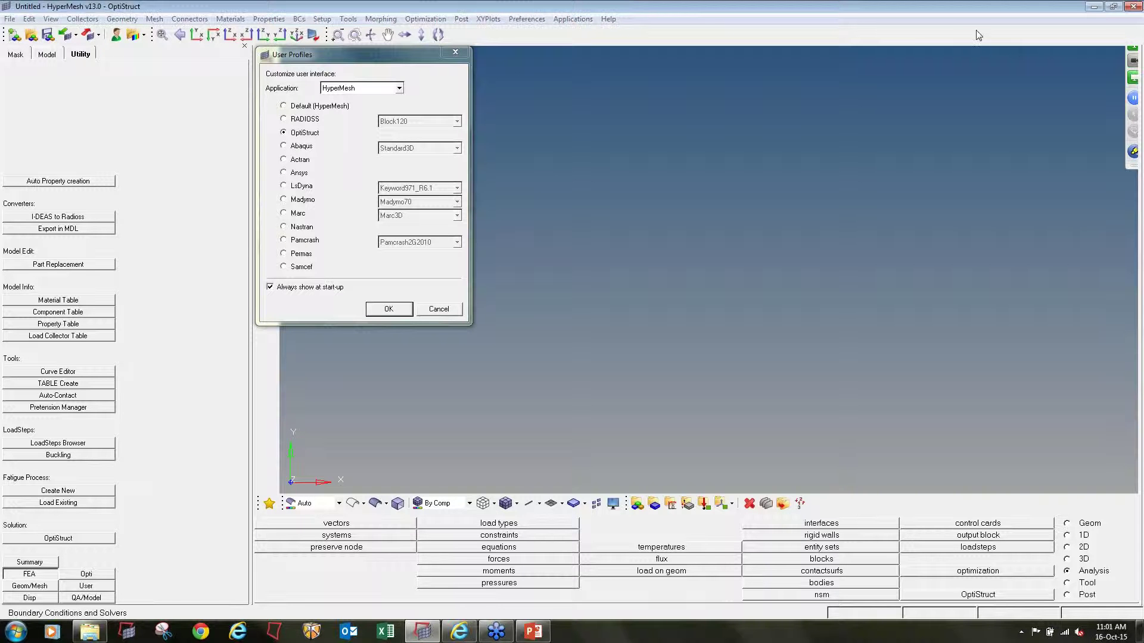
pyautogui.press('Return')
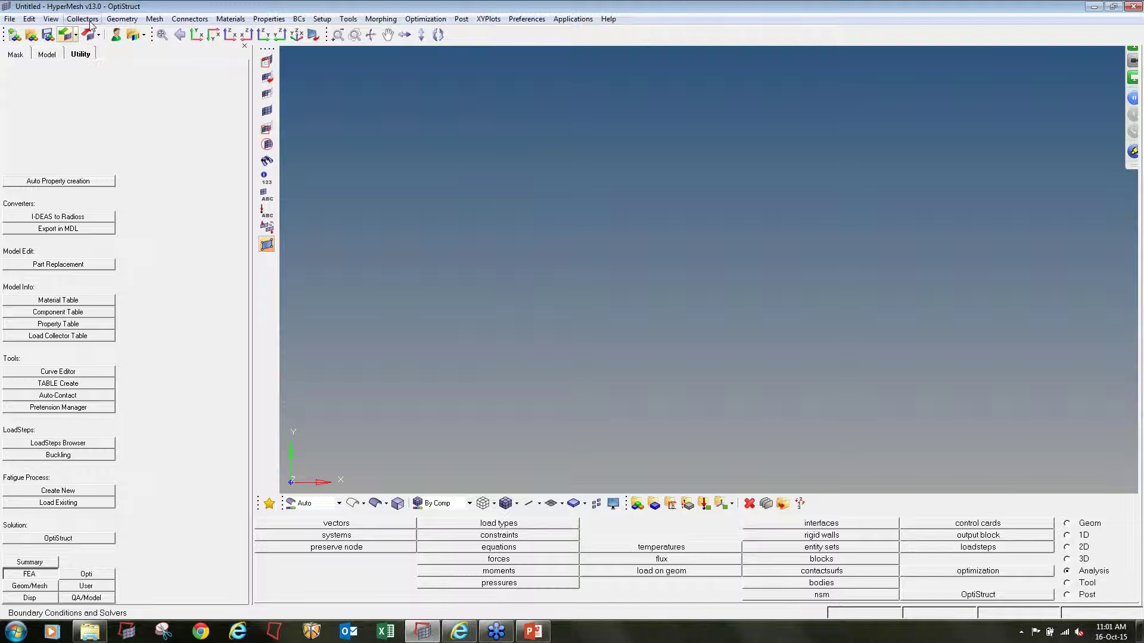
# Step: Import the geometry file 2D Supra Roll Cage.IGS from the Day2 folder with automatic file type detection
pyautogui.click(77, 37)
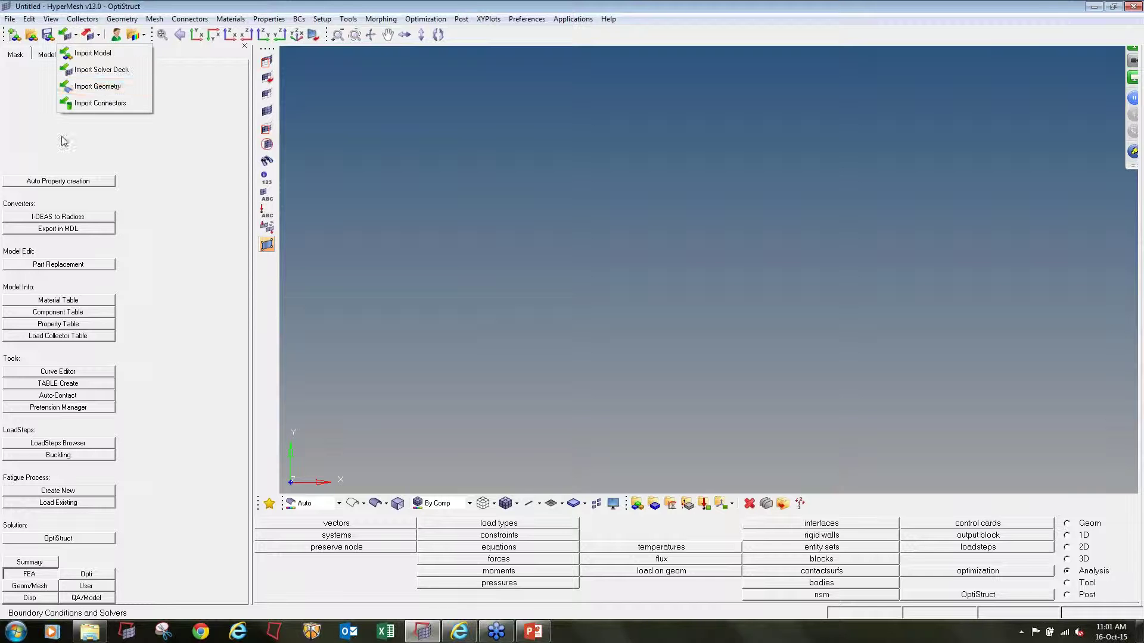
pyautogui.click(101, 86)
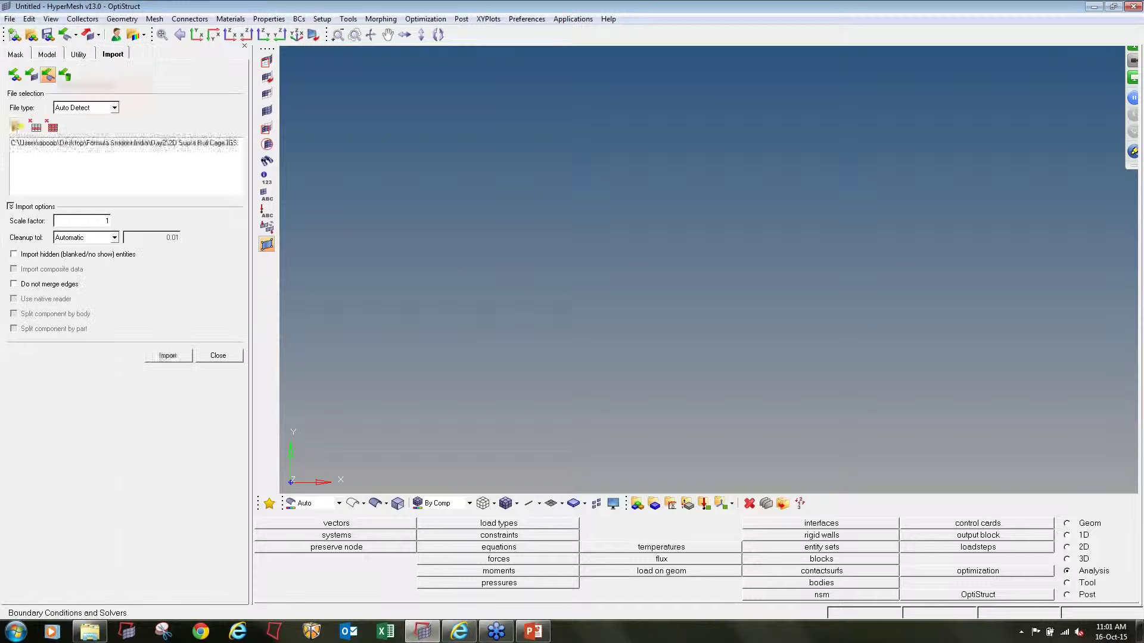
pyautogui.click(17, 127)
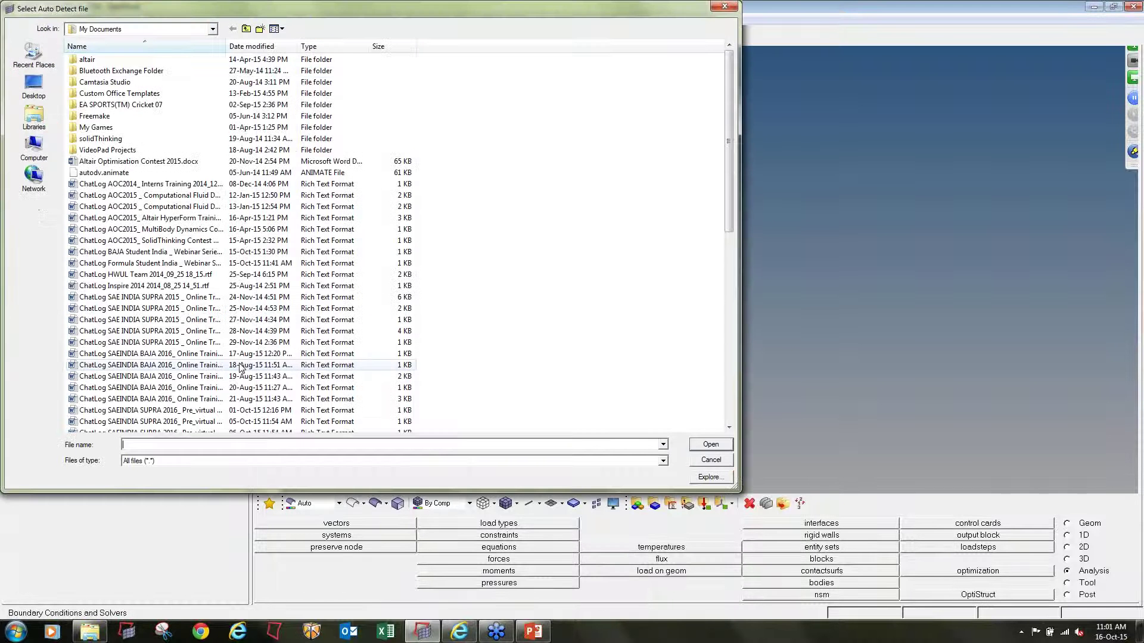
pyautogui.hotkey('ctrl', 'v')
pyautogui.press('Return')
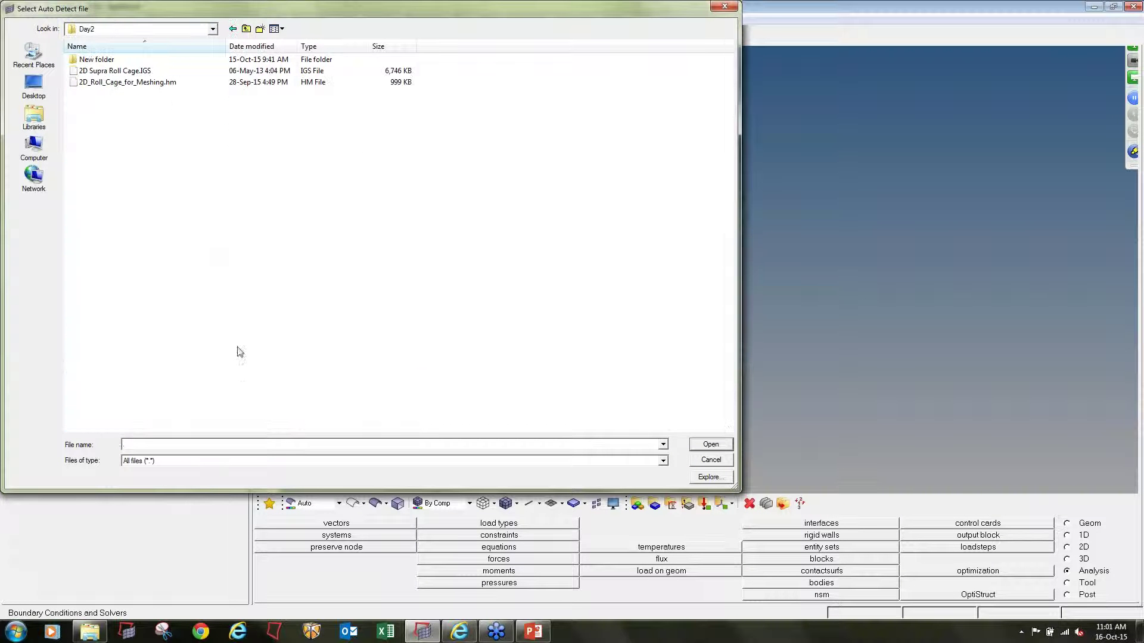
pyautogui.doubleClick(150, 72)
pyautogui.click(169, 356)
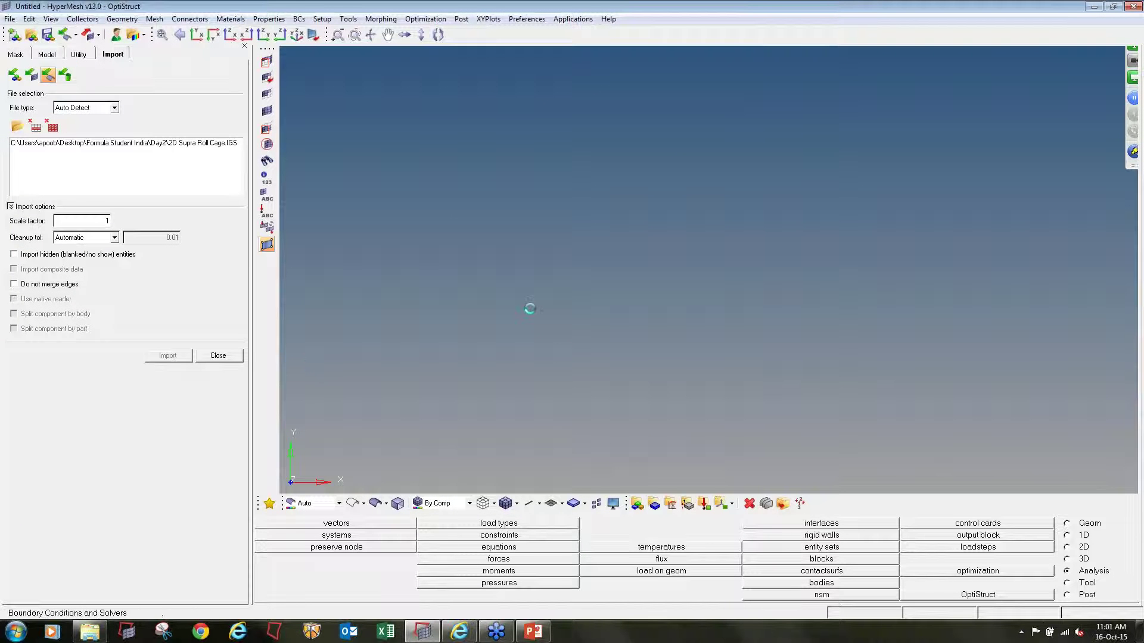
pyautogui.click(218, 355)
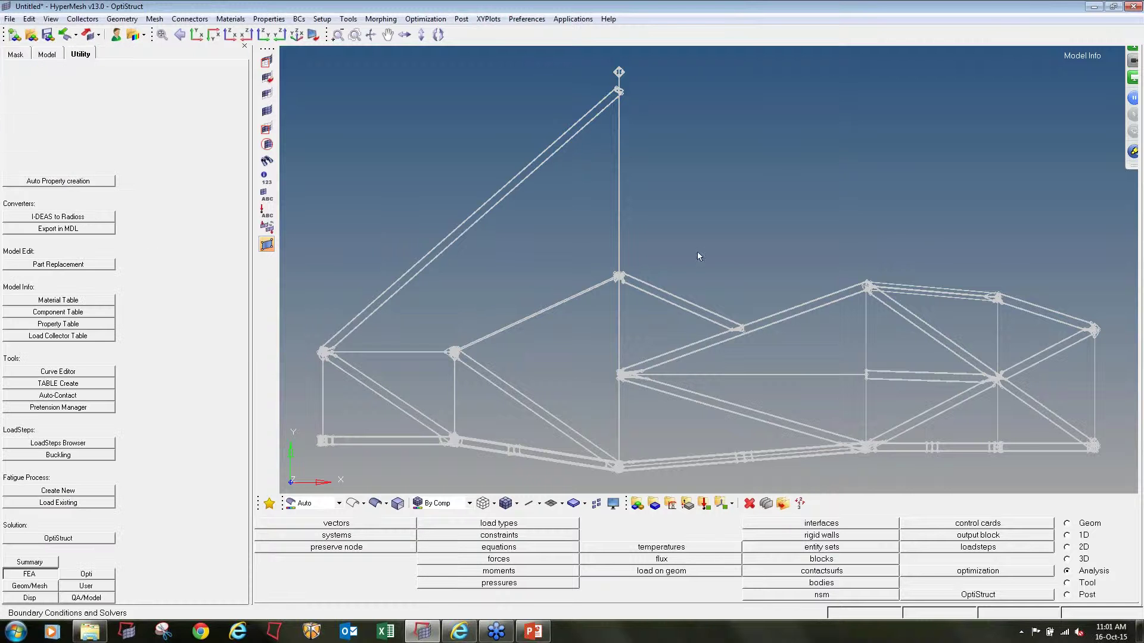
# Step: Examine the imported roll cage in wireframe, looking closely at the front joint and the tube walls
pyautogui.keyDown('ctrl'); pyautogui.moveTo(1007, 295); pyautogui.dragTo(646, 311); pyautogui.keyUp('ctrl')
pyautogui.keyDown('ctrl'); pyautogui.moveTo(1022, 309); pyautogui.dragTo(908, 285); pyautogui.keyUp('ctrl')
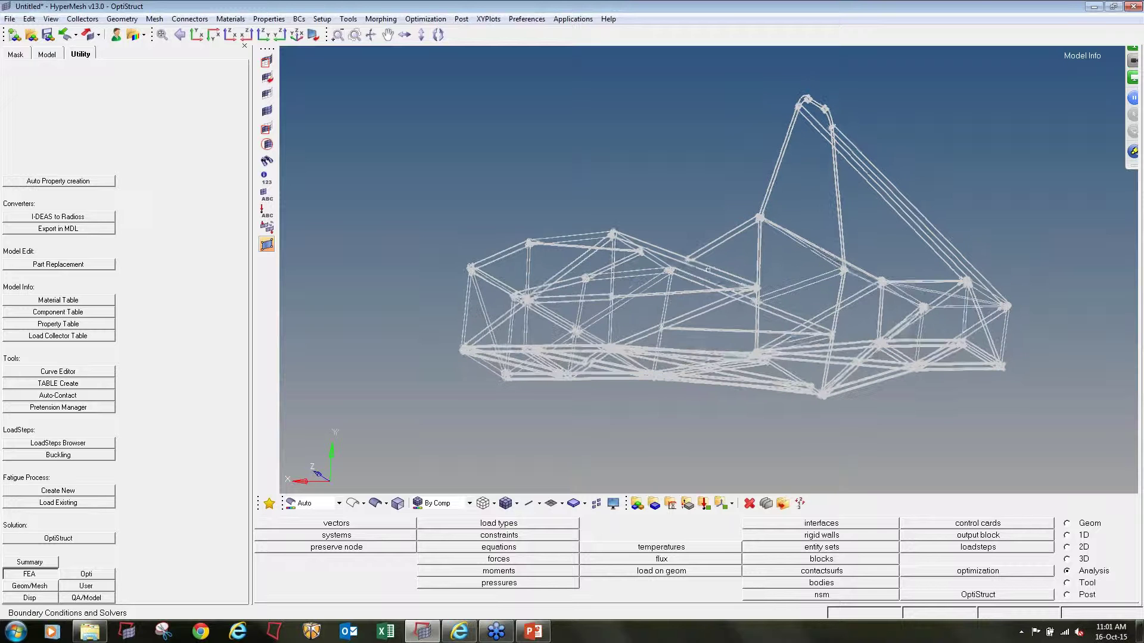
pyautogui.click(374, 509)
pyautogui.moveTo(677, 406)
pyautogui.keyDown('ctrl'); pyautogui.mouseDown()
pyautogui.moveTo(704, 388)
pyautogui.moveTo(705, 400)
pyautogui.mouseUp(); pyautogui.keyUp('ctrl')
pyautogui.keyDown('ctrl'); pyautogui.scroll(4, 563, 324); pyautogui.keyUp('ctrl')
pyautogui.click(353, 503)
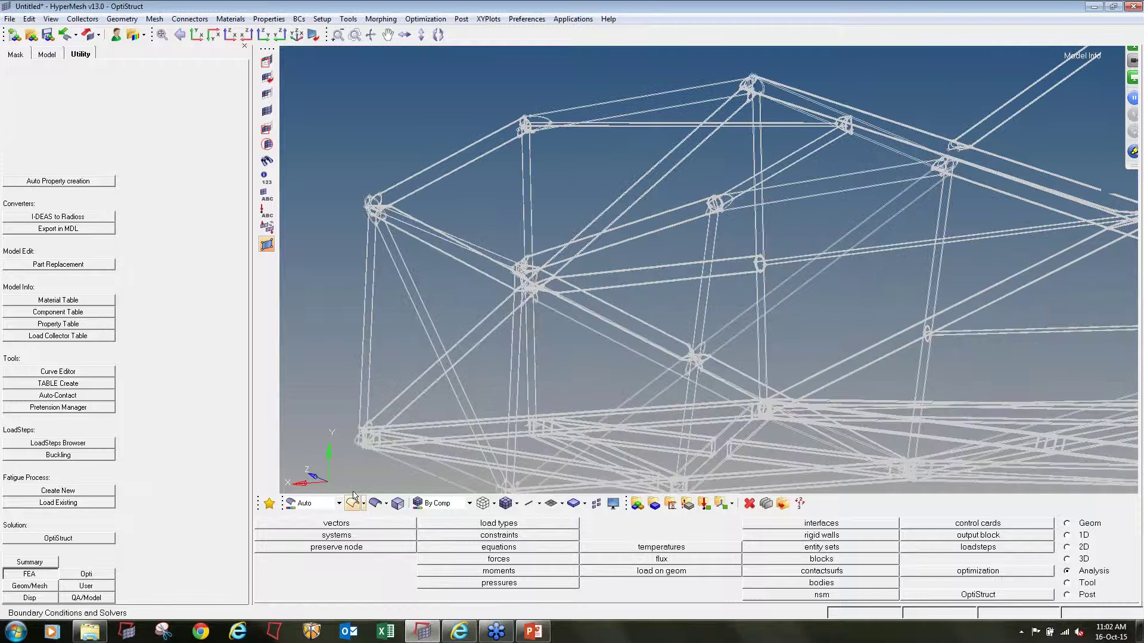
pyautogui.keyDown('ctrl'); pyautogui.moveTo(414, 277); pyautogui.dragTo(441, 288, button='right'); pyautogui.keyUp('ctrl')
pyautogui.keyDown('ctrl'); pyautogui.scroll(5, 431, 197); pyautogui.keyUp('ctrl')
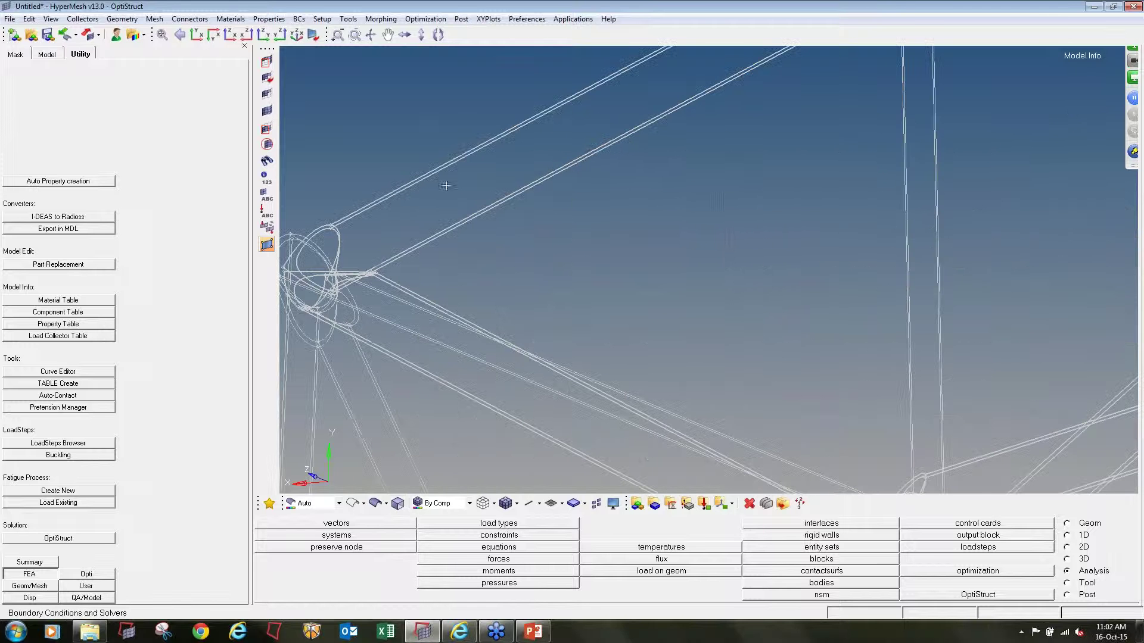
pyautogui.keyDown('ctrl'); pyautogui.moveTo(473, 204); pyautogui.dragTo(656, 342, button='right'); pyautogui.keyUp('ctrl')
pyautogui.keyDown('ctrl'); pyautogui.scroll(4, 653, 342); pyautogui.keyUp('ctrl')
pyautogui.keyDown('ctrl'); pyautogui.moveTo(668, 391); pyautogui.dragTo(606, 261); pyautogui.keyUp('ctrl')
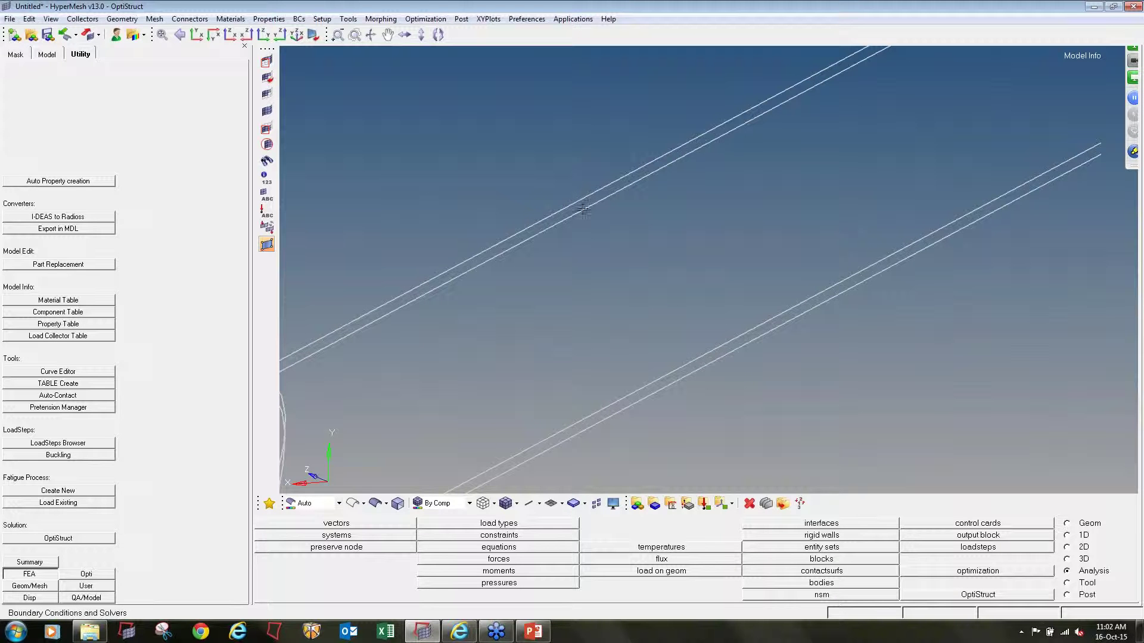
# Step: Display the whole roll cage geometry as shaded surfaces with edges
pyautogui.click(375, 504)
pyautogui.scroll(-10, 707, 348)
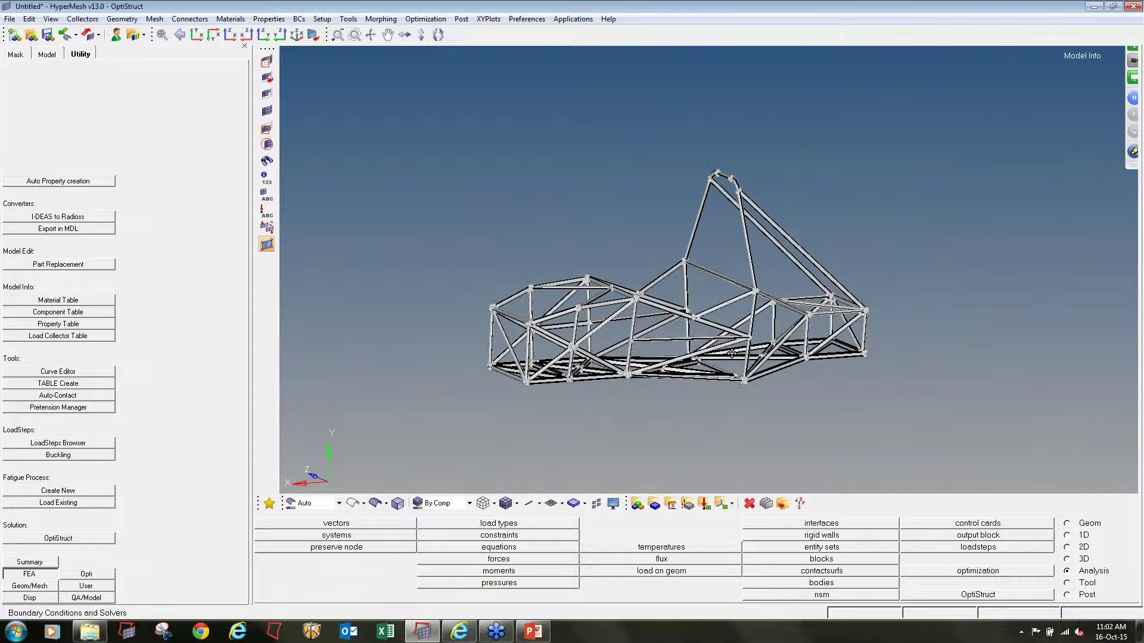
pyautogui.keyDown('ctrl'); pyautogui.moveTo(707, 348); pyautogui.dragTo(708, 270); pyautogui.keyUp('ctrl')
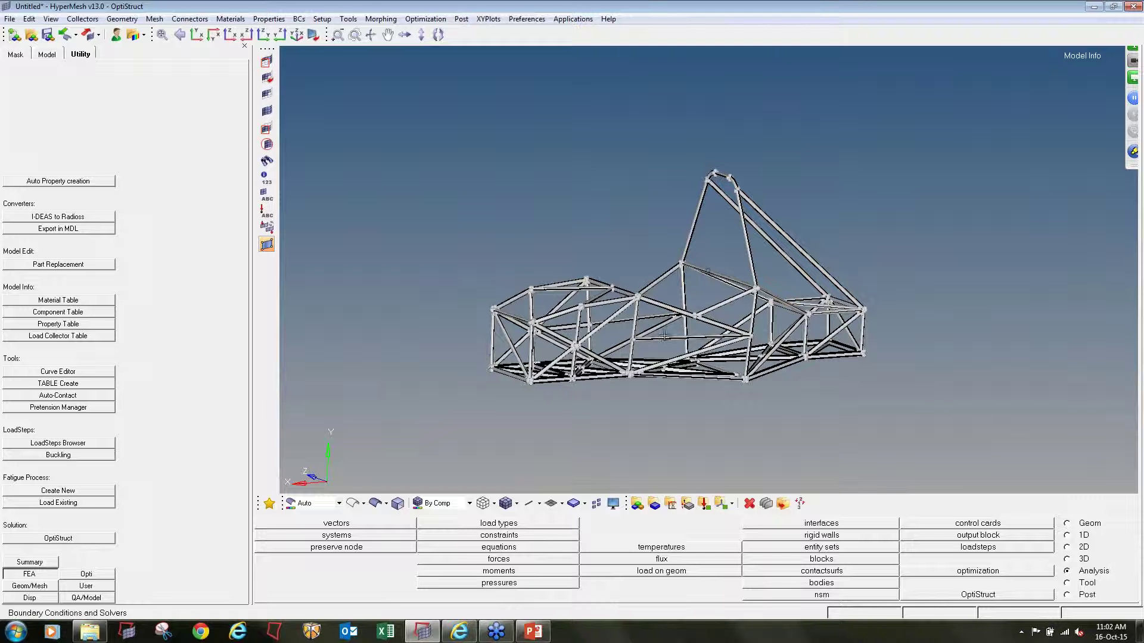
# Step: Save the model as Roll_cage in a new folder, New folder (2), inside Day2
pyautogui.click(47, 54)
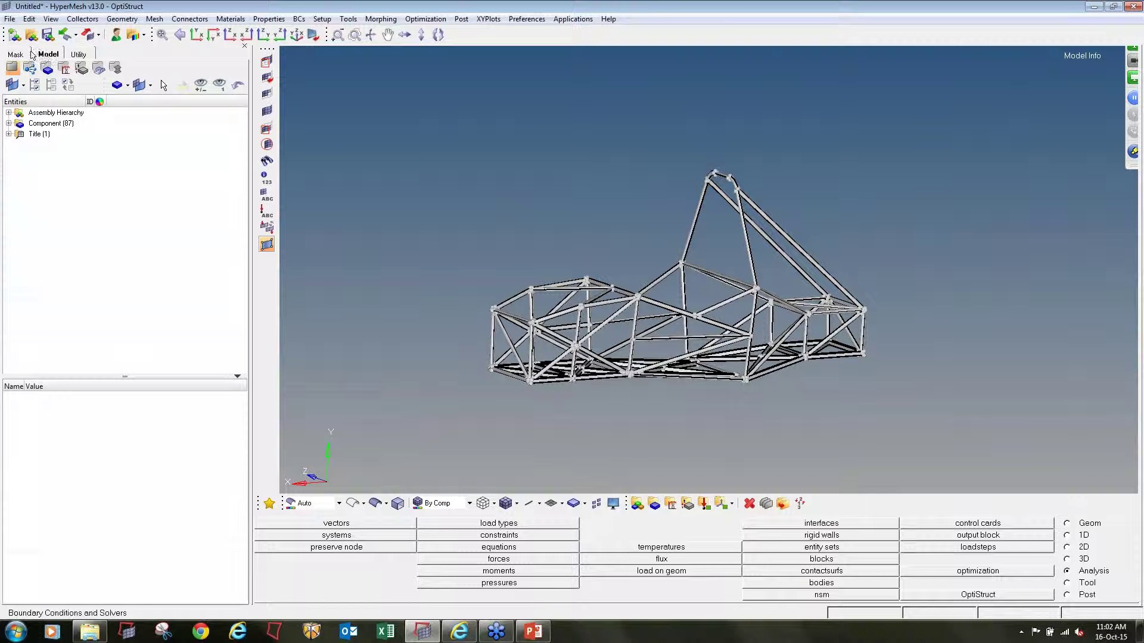
pyautogui.click(9, 18)
pyautogui.click(26, 84)
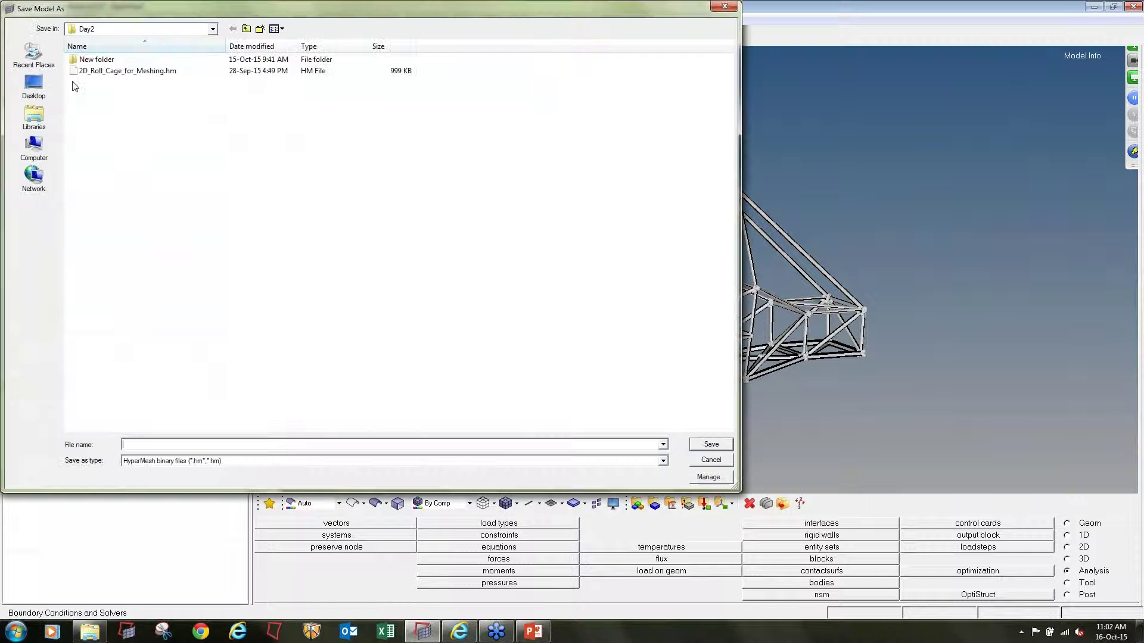
pyautogui.click(260, 28)
pyautogui.press('Return')
pyautogui.press('Return')
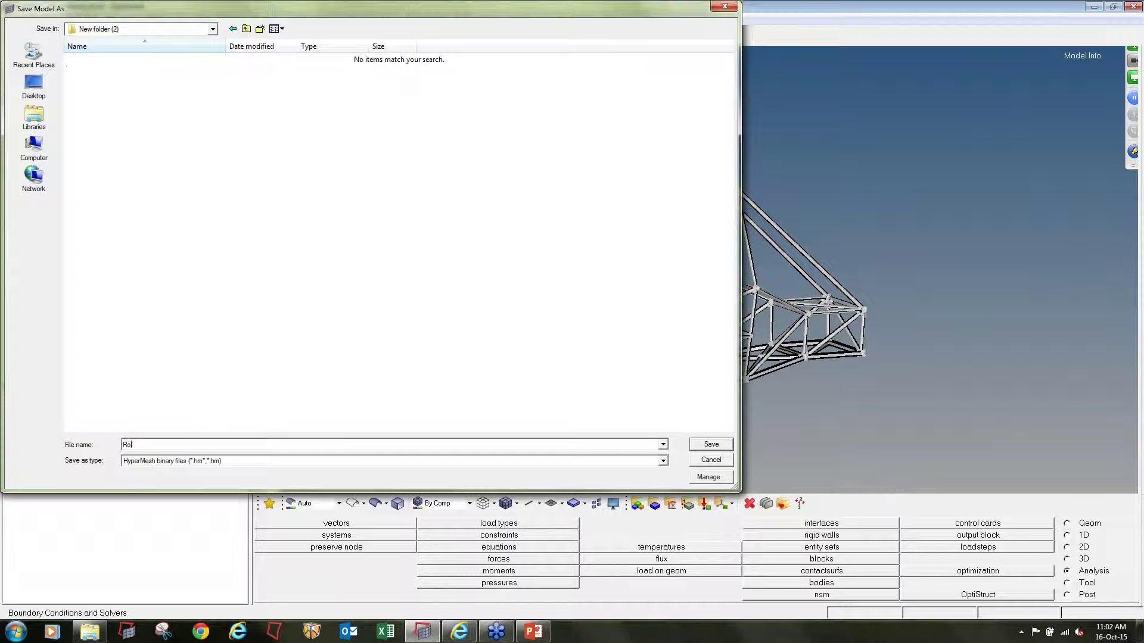
pyautogui.write('Roll_cage')
pyautogui.press('Return')
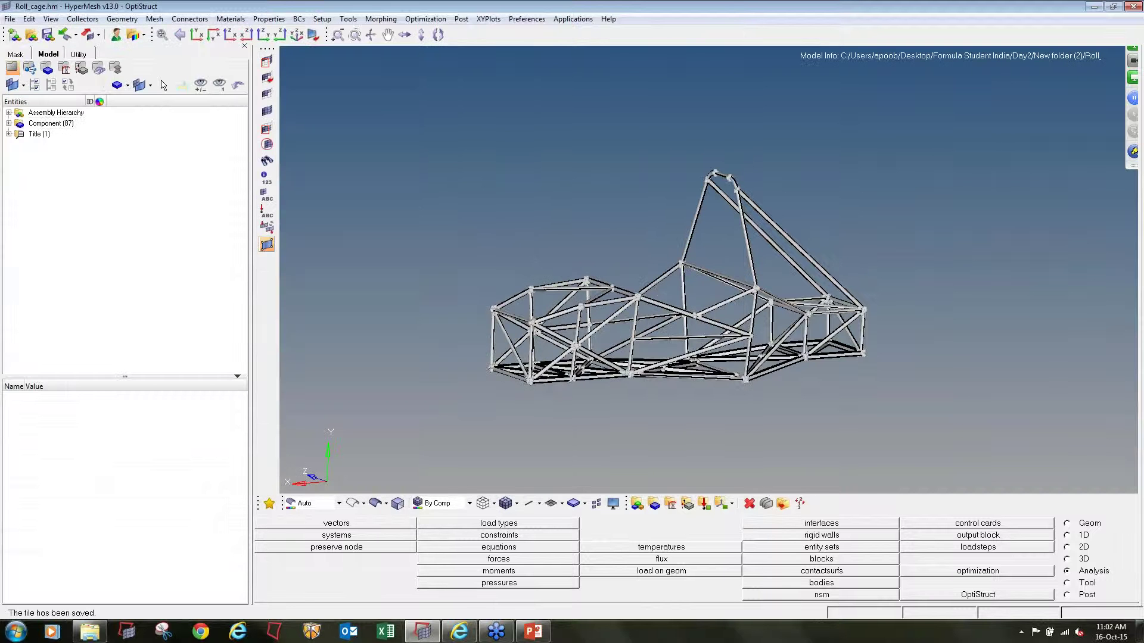
# Step: Create a component named Roll_cage in dark olive green, with no card image and no property
pyautogui.click(8, 123)
pyautogui.scroll(-6, 82, 171)
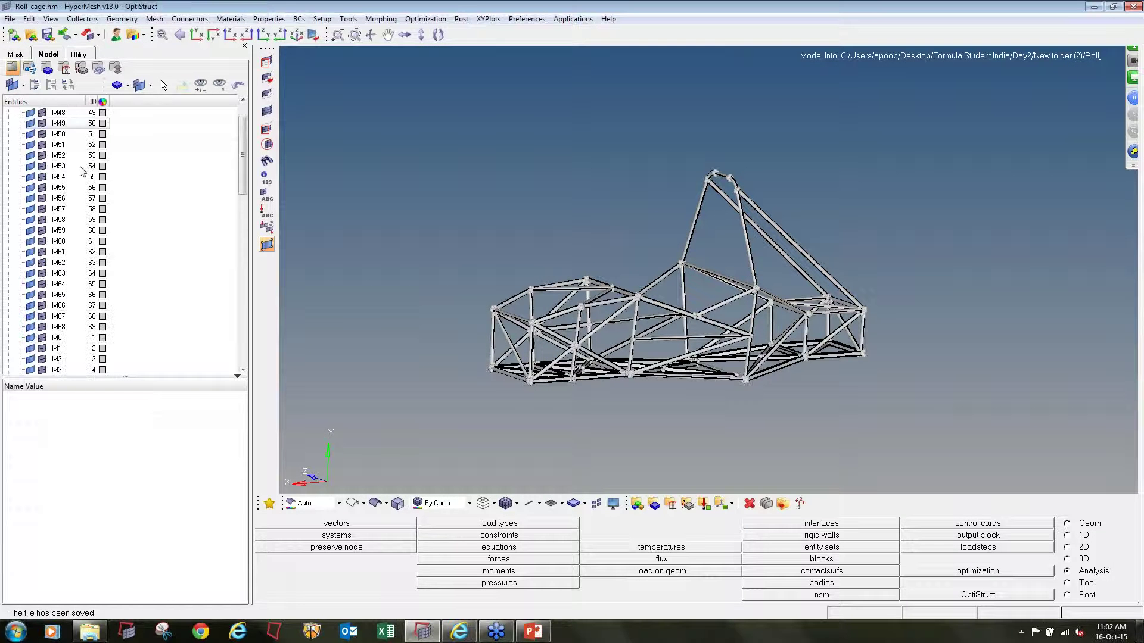
pyautogui.scroll(7, 83, 172)
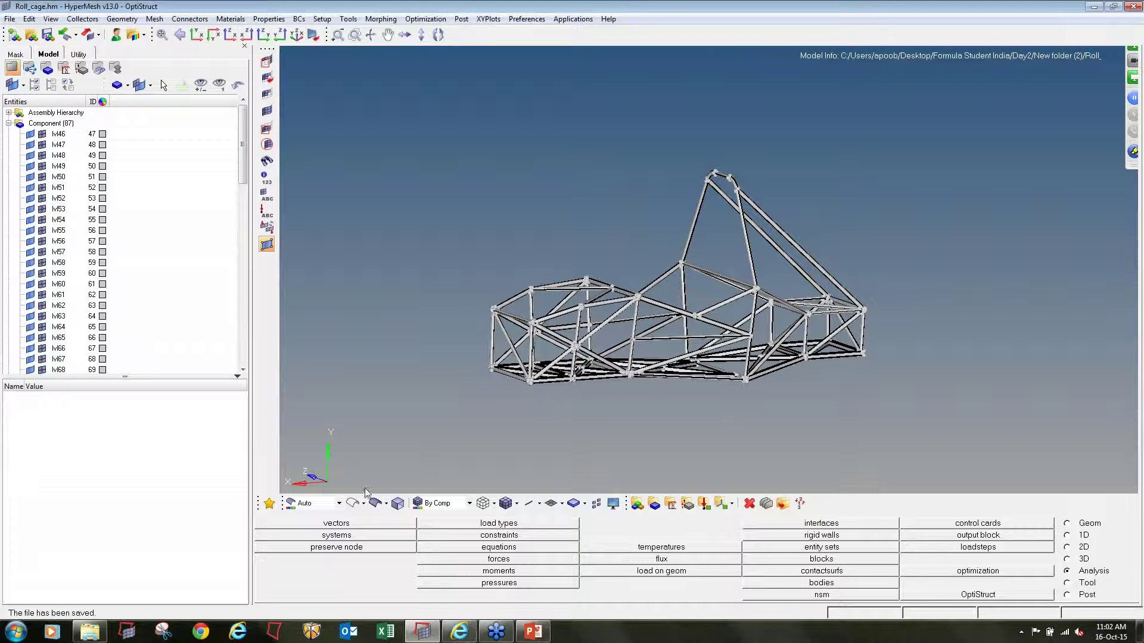
pyautogui.click(652, 506)
pyautogui.click(267, 524)
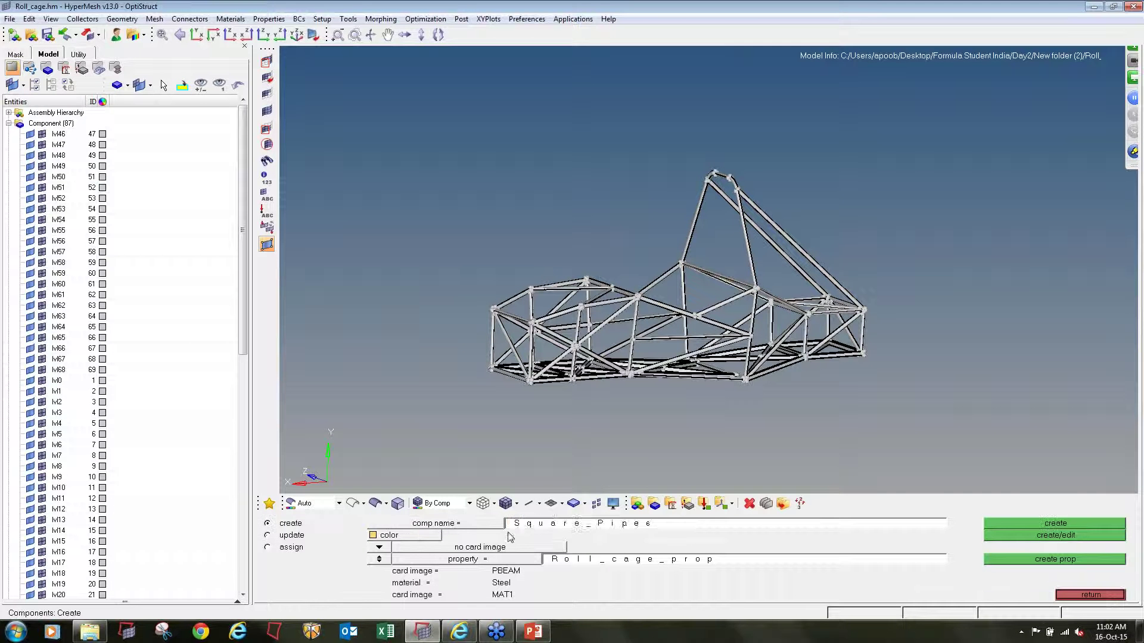
pyautogui.write('Roll_cage')
pyautogui.click(432, 538)
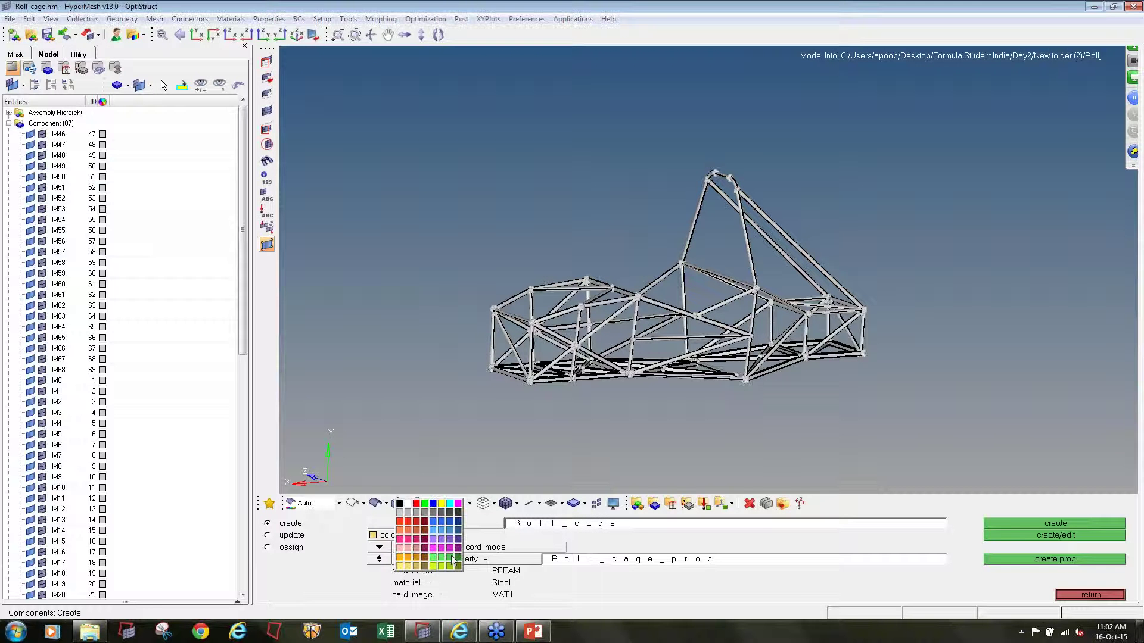
pyautogui.click(458, 570)
pyautogui.click(379, 560)
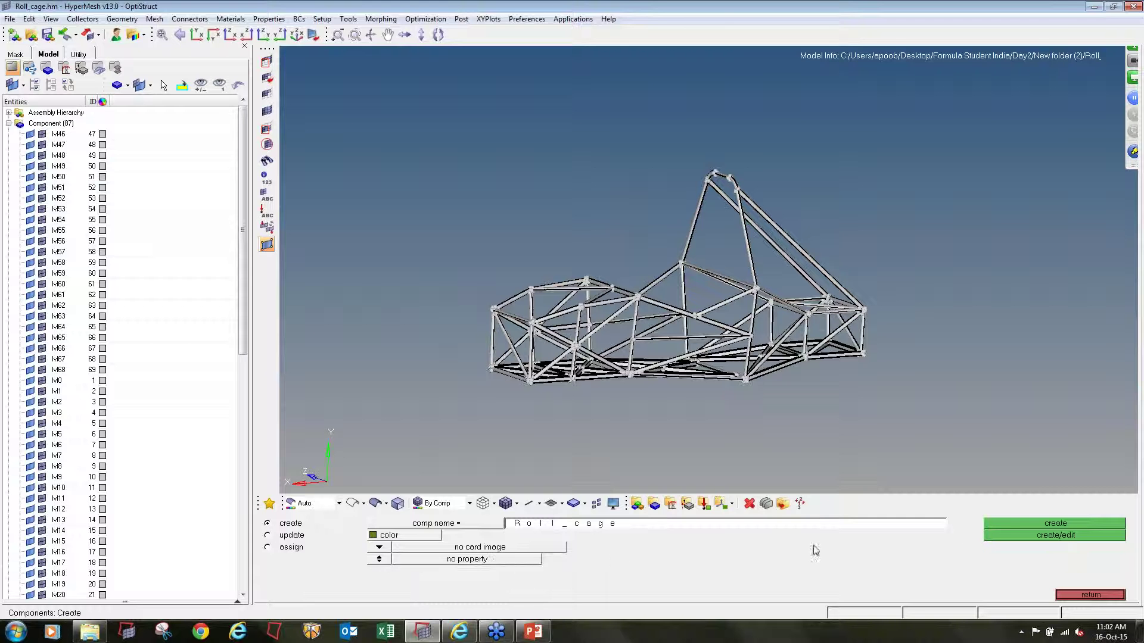
pyautogui.click(995, 525)
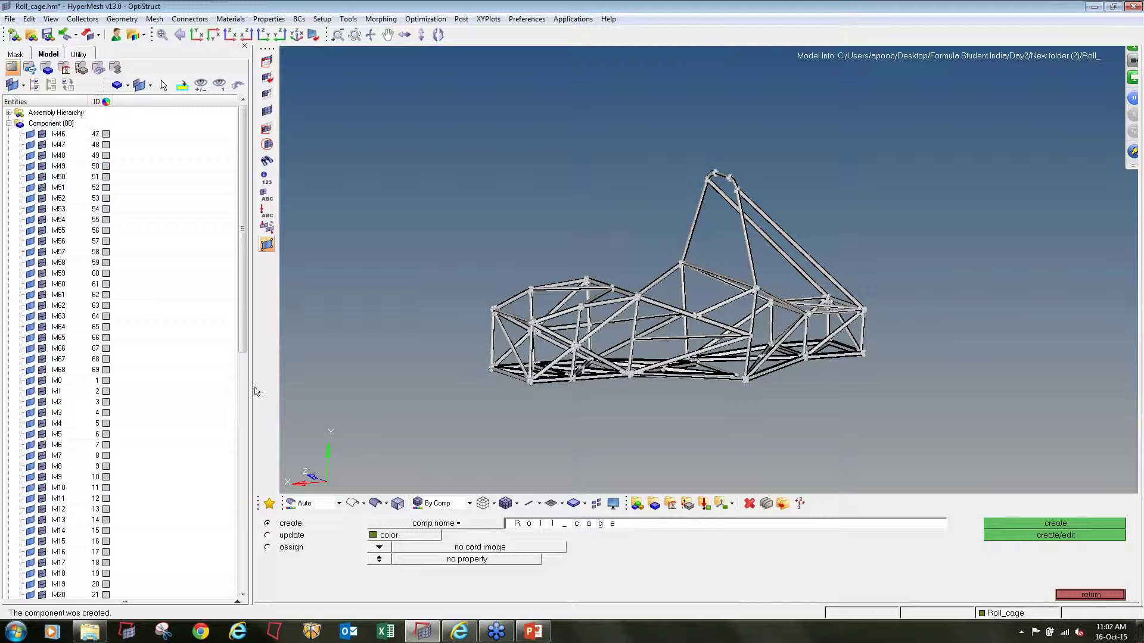
pyautogui.moveTo(243, 327); pyautogui.dragTo(233, 593)
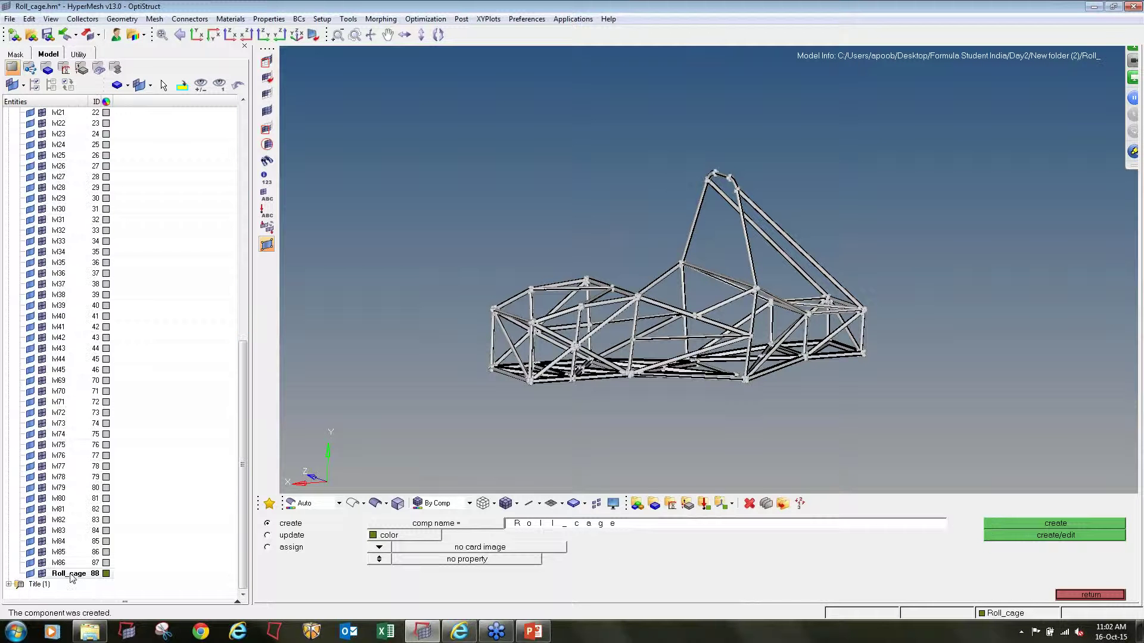
pyautogui.click(1100, 594)
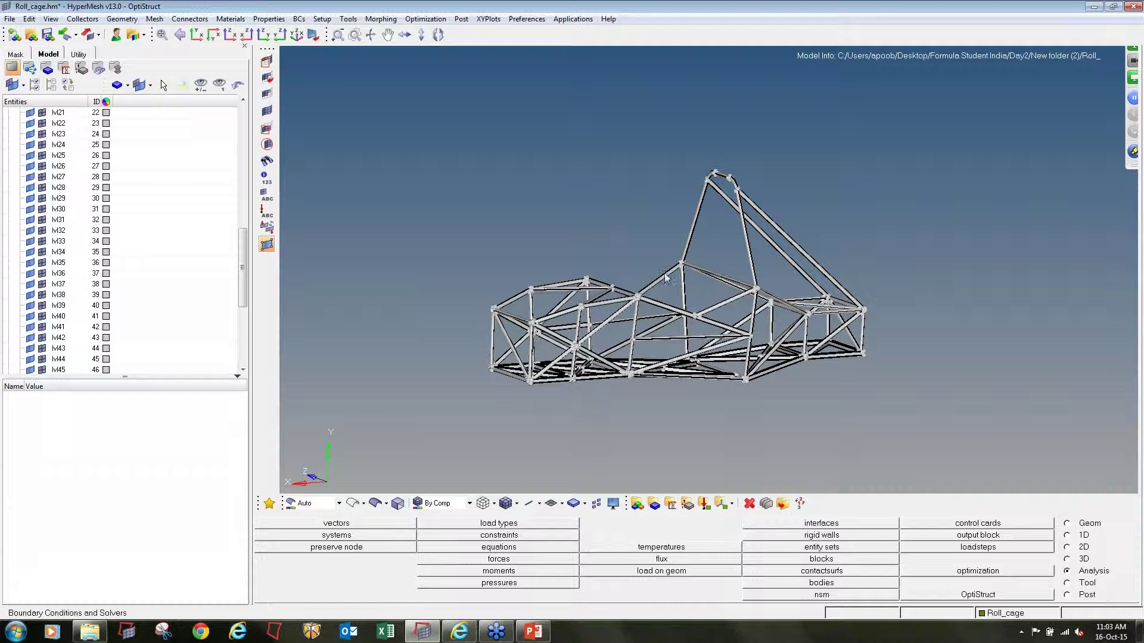
# Step: Organize all surfaces of the roll cage by moving them into the Roll_cage component
pyautogui.moveTo(243, 286); pyautogui.dragTo(243, 352)
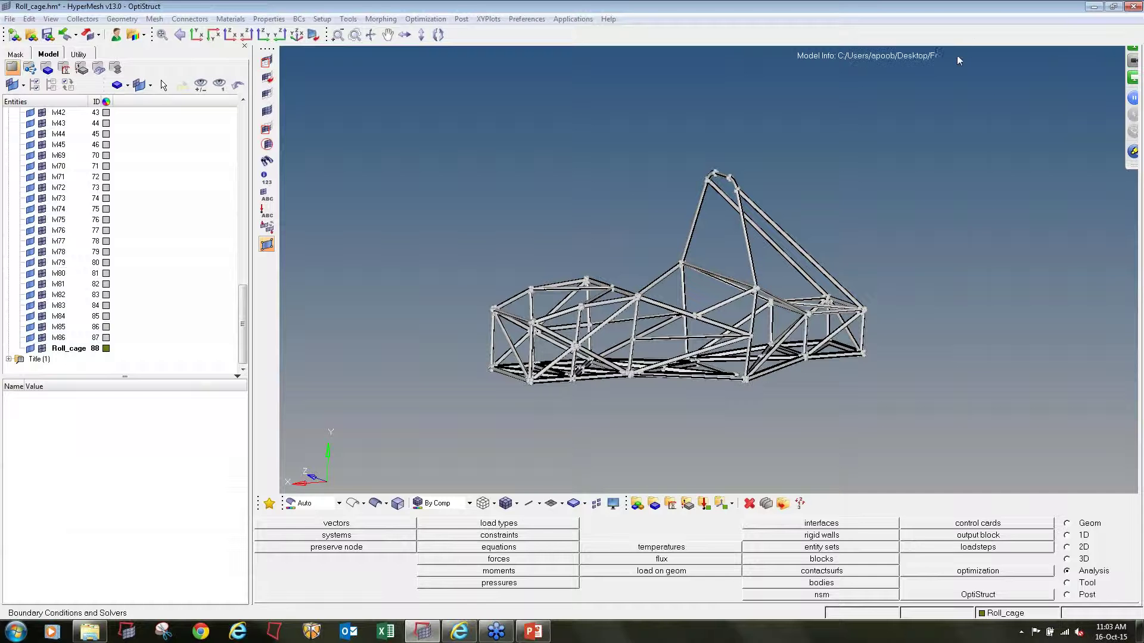
pyautogui.click(1066, 583)
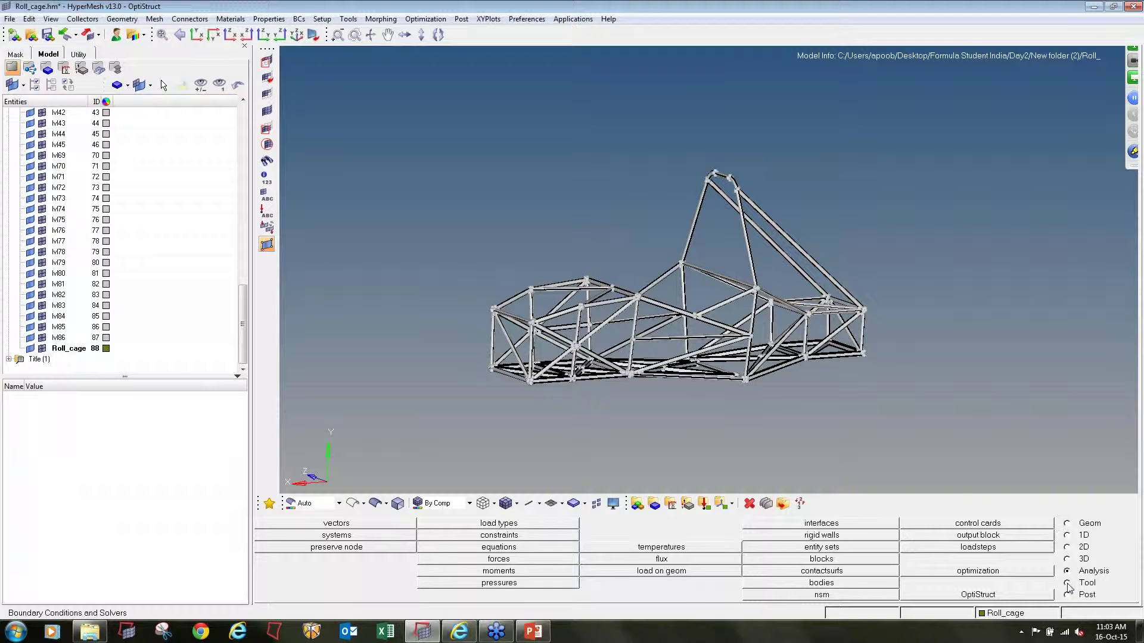
pyautogui.click(349, 538)
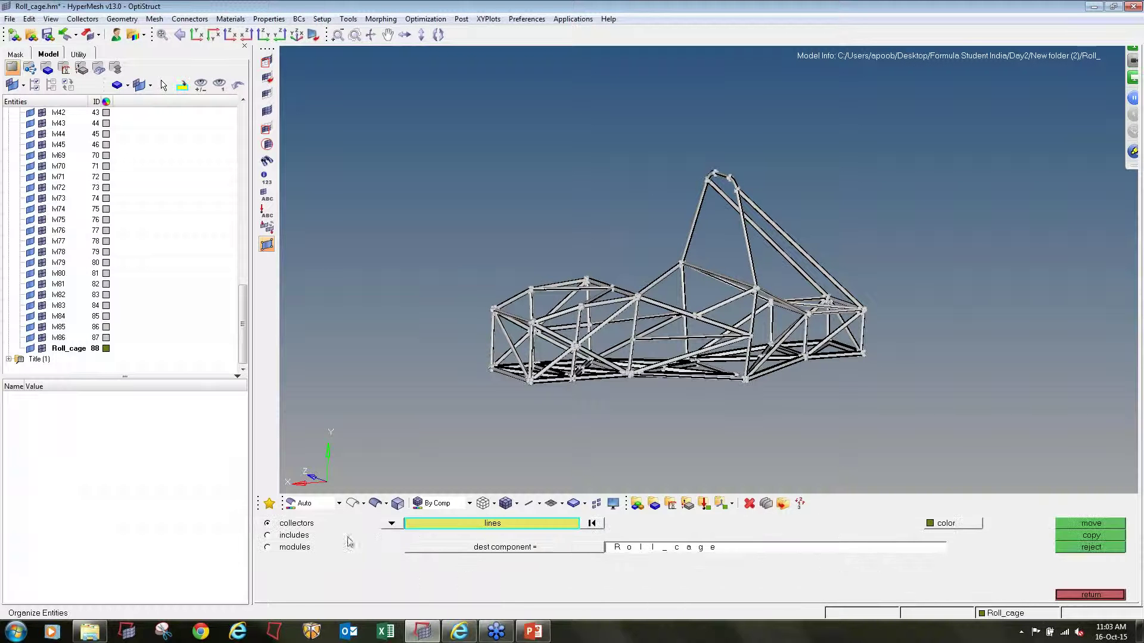
pyautogui.click(393, 527)
pyautogui.click(370, 563)
pyautogui.click(492, 523)
pyautogui.click(411, 560)
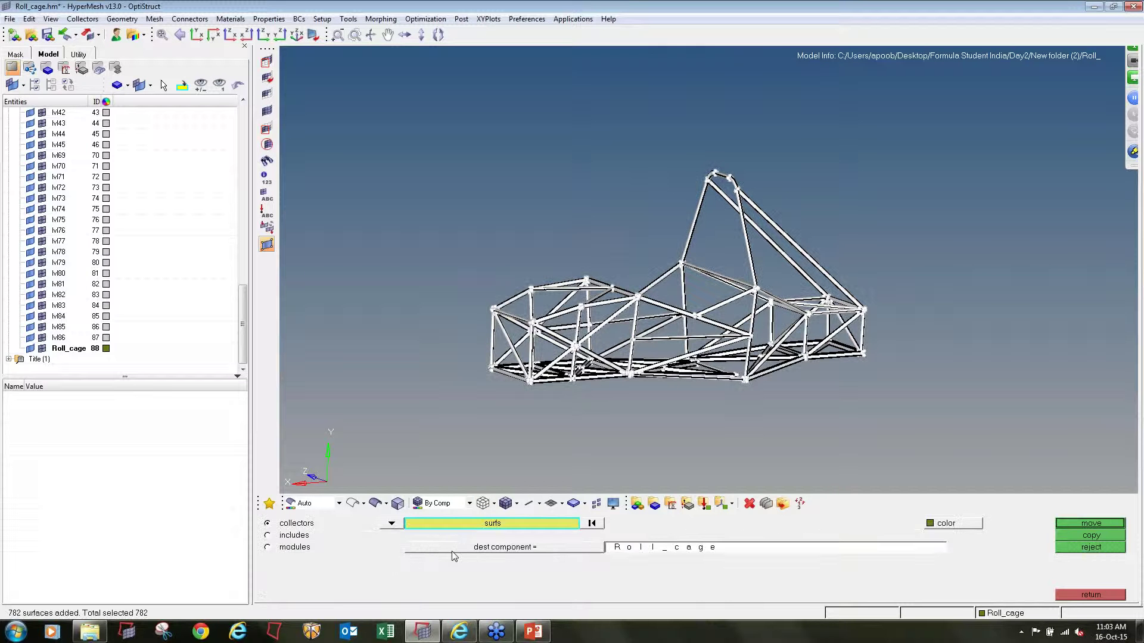
pyautogui.click(590, 550)
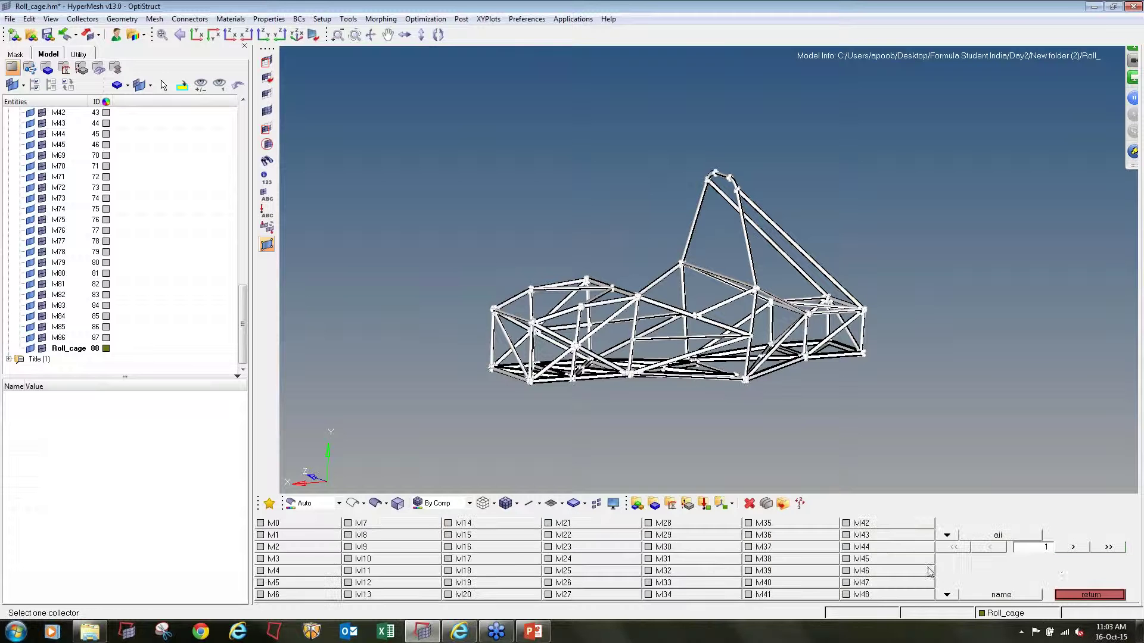
pyautogui.click(1072, 547)
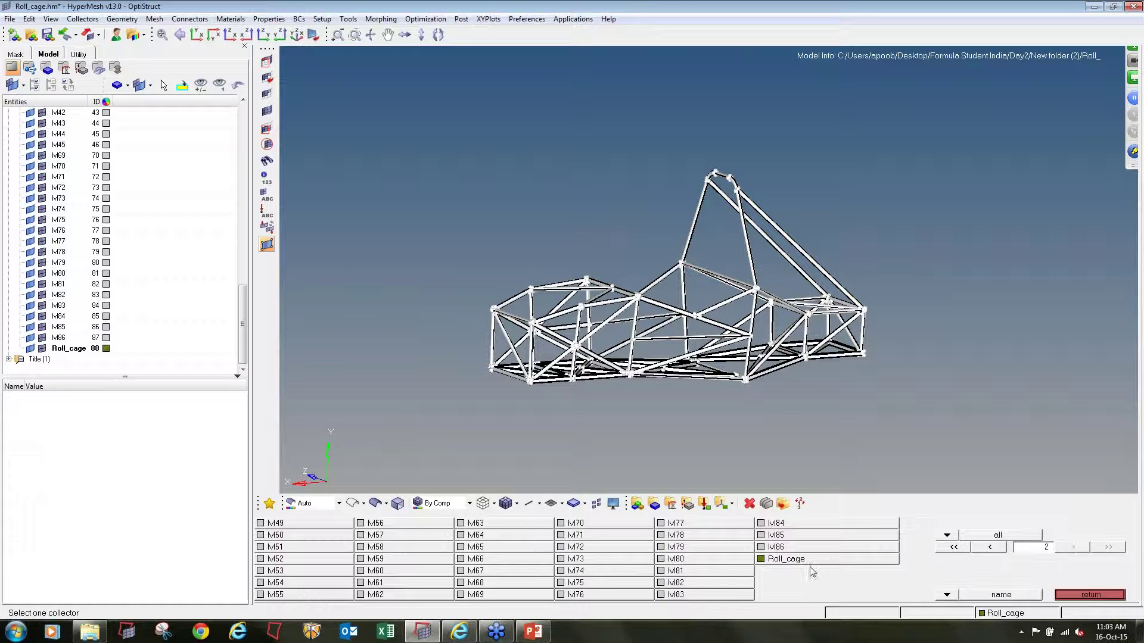
pyautogui.click(807, 563)
pyautogui.click(1084, 523)
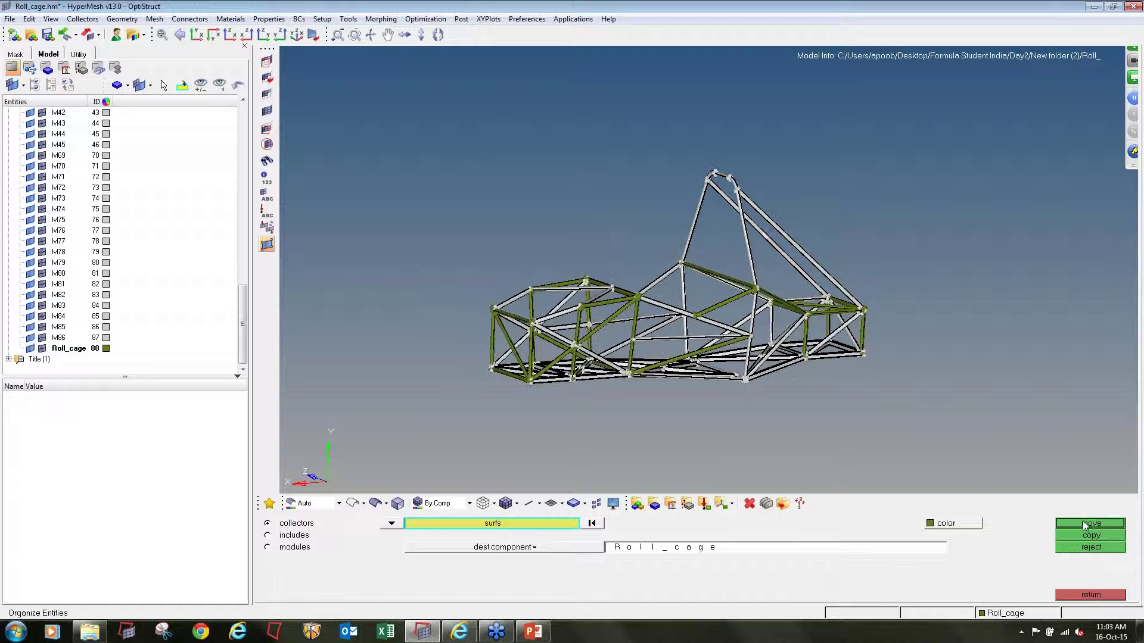
pyautogui.click(1083, 595)
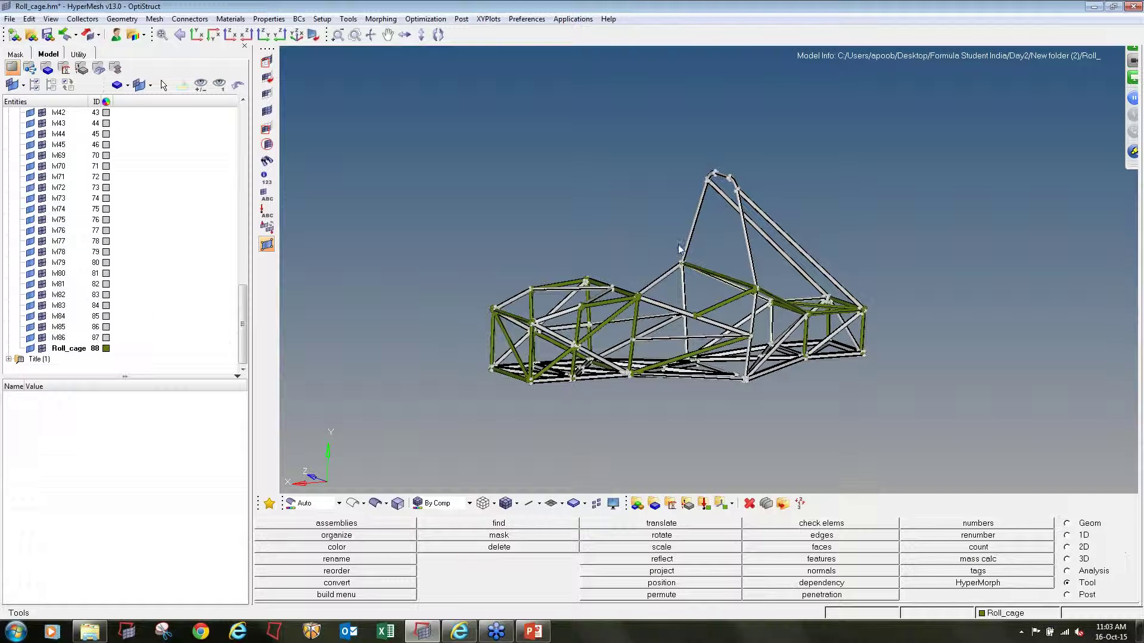
# Step: Delete all the M-numbered components listed above Roll_cage, from M46 at the start of the list through M86
pyautogui.click(60, 337)
pyautogui.scroll(10, 86, 295)
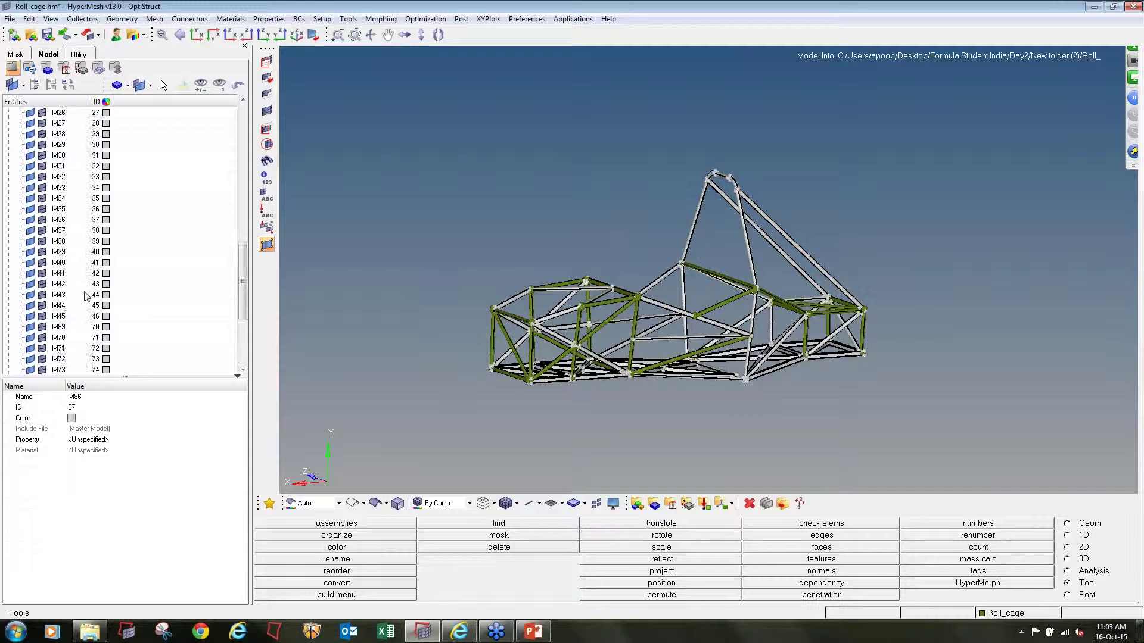
pyautogui.keyDown('shift'); pyautogui.click(58, 136); pyautogui.keyUp('shift')
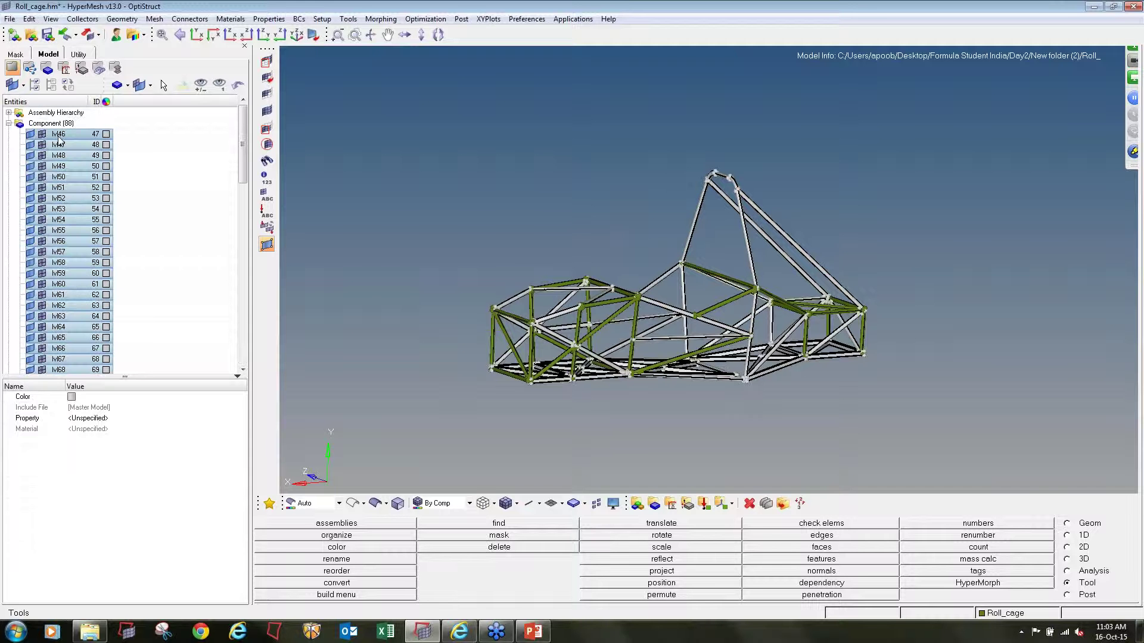
pyautogui.rightClick(58, 137)
pyautogui.click(81, 218)
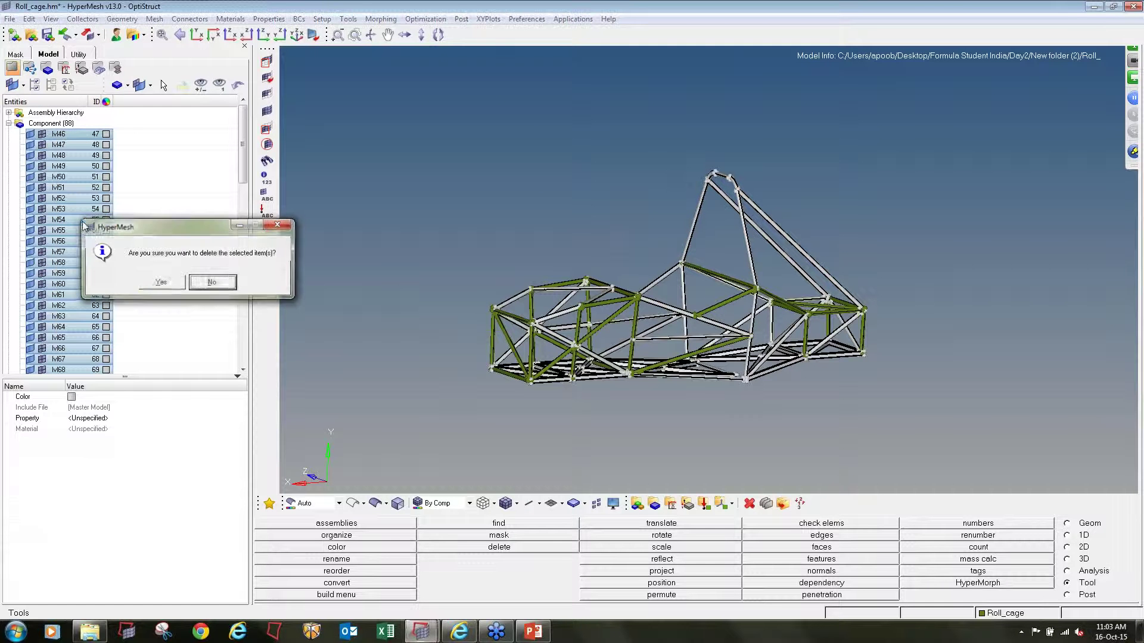
pyautogui.click(160, 282)
# Step: Extract midsurfaces from all roll cage surfaces with auto midsurface, treating the geometry as an incomplete solid
pyautogui.moveTo(752, 355)
pyautogui.keyDown('ctrl'); pyautogui.mouseDown()
pyautogui.moveTo(736, 351)
pyautogui.moveTo(747, 379)
pyautogui.moveTo(759, 367)
pyautogui.mouseUp(); pyautogui.keyUp('ctrl')
pyautogui.keyDown('ctrl'); pyautogui.scroll(3, 576, 342); pyautogui.keyUp('ctrl')
pyautogui.keyDown('ctrl'); pyautogui.scroll(-1, 575, 342); pyautogui.keyUp('ctrl')
pyautogui.keyDown('ctrl'); pyautogui.moveTo(640, 336); pyautogui.dragTo(640, 304); pyautogui.keyUp('ctrl')
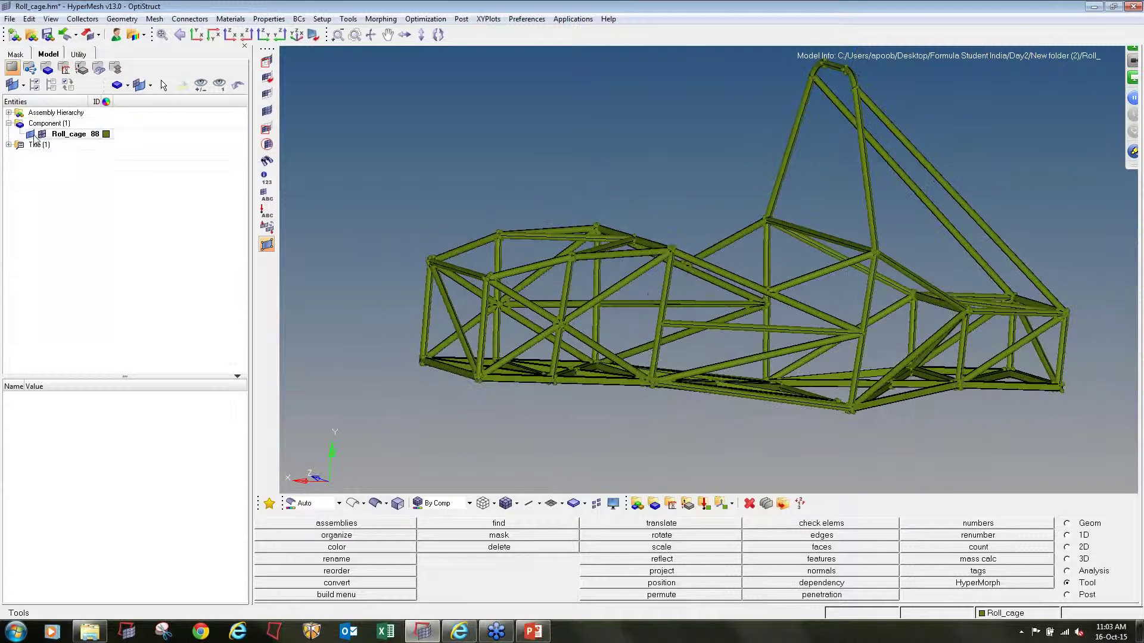
pyautogui.scroll(3, 512, 284)
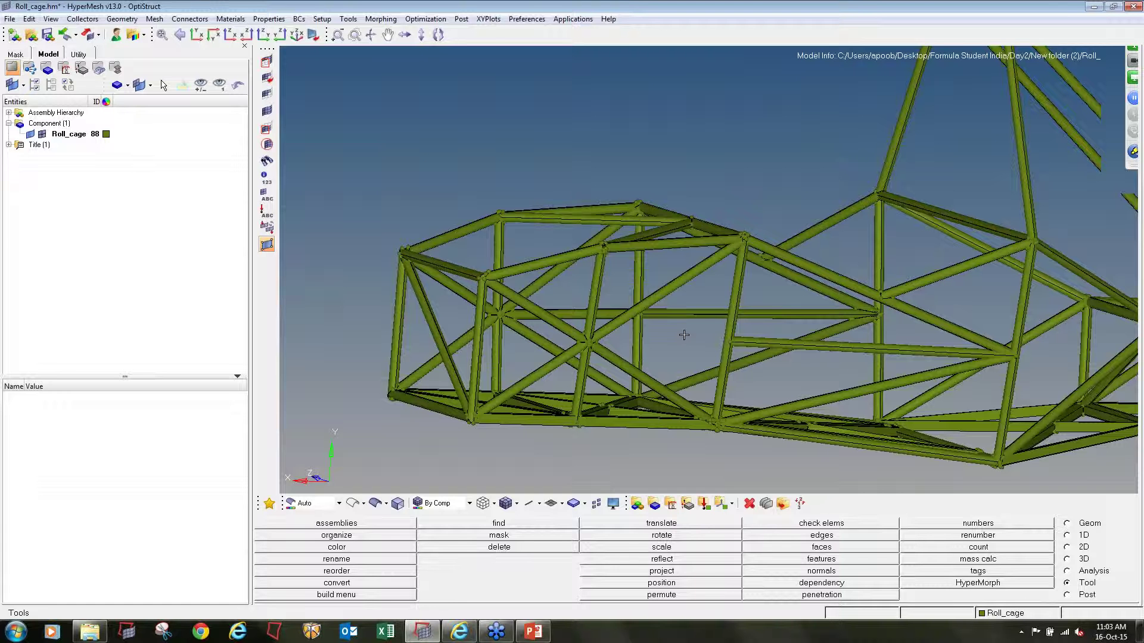
pyautogui.click(1089, 526)
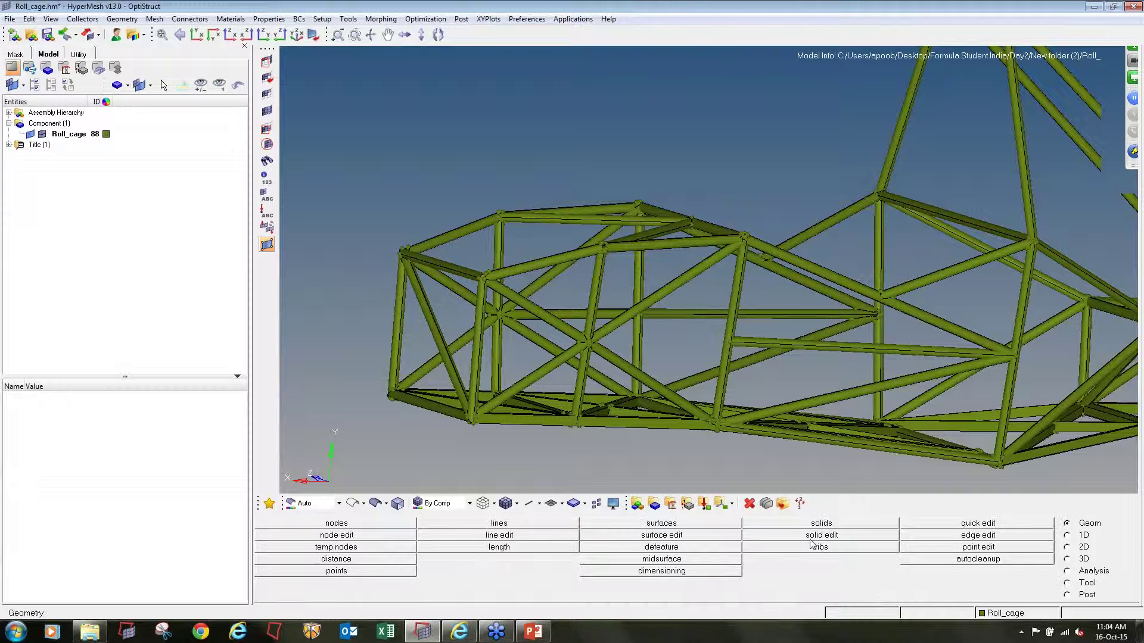
pyautogui.click(661, 559)
pyautogui.press('f')
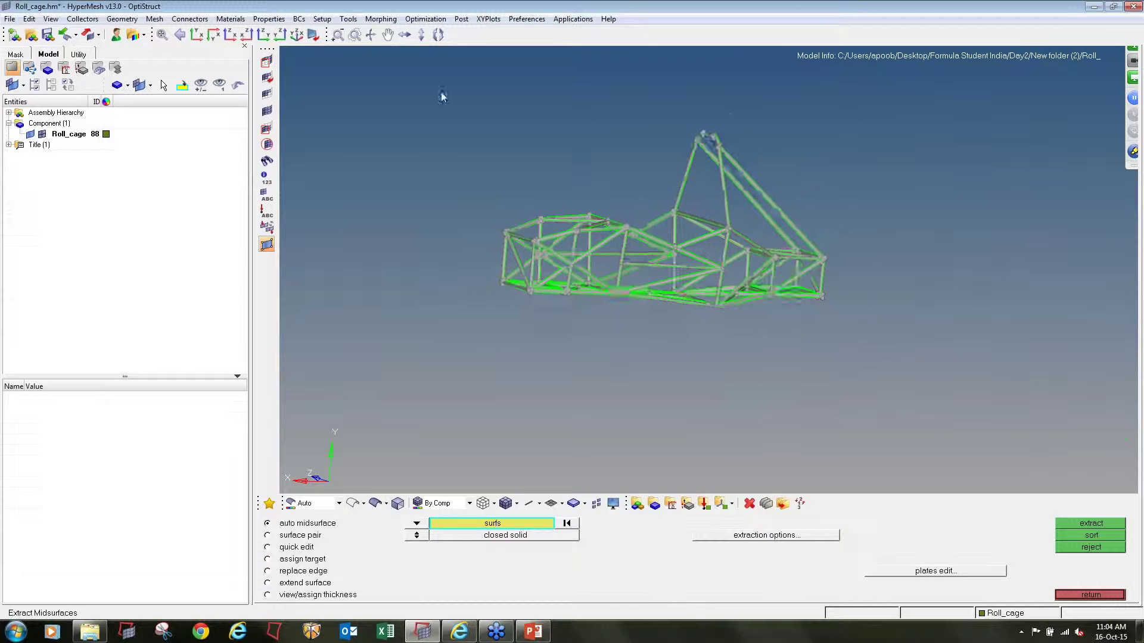
pyautogui.keyDown('shift'); pyautogui.moveTo(434, 72); pyautogui.dragTo(1062, 370); pyautogui.keyUp('shift')
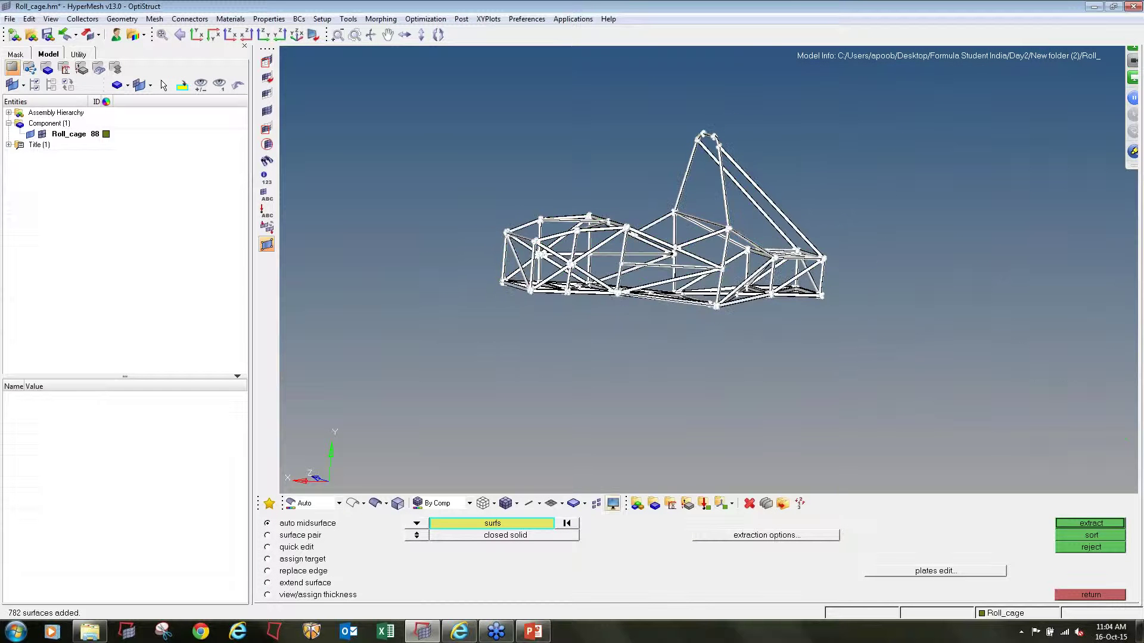
pyautogui.click(416, 535)
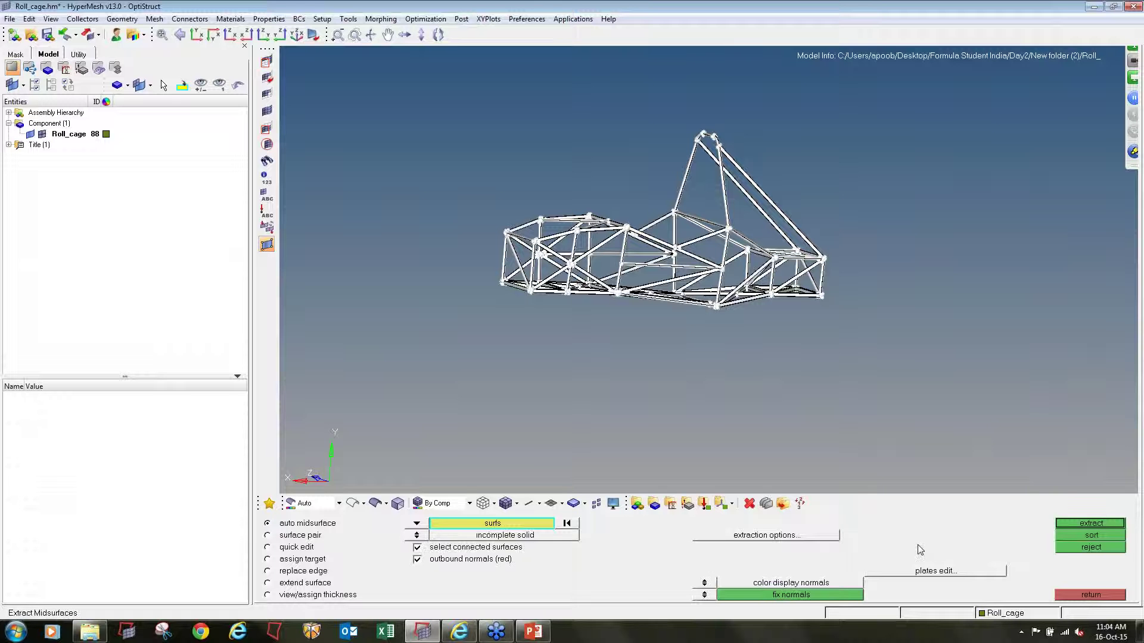
pyautogui.click(1066, 527)
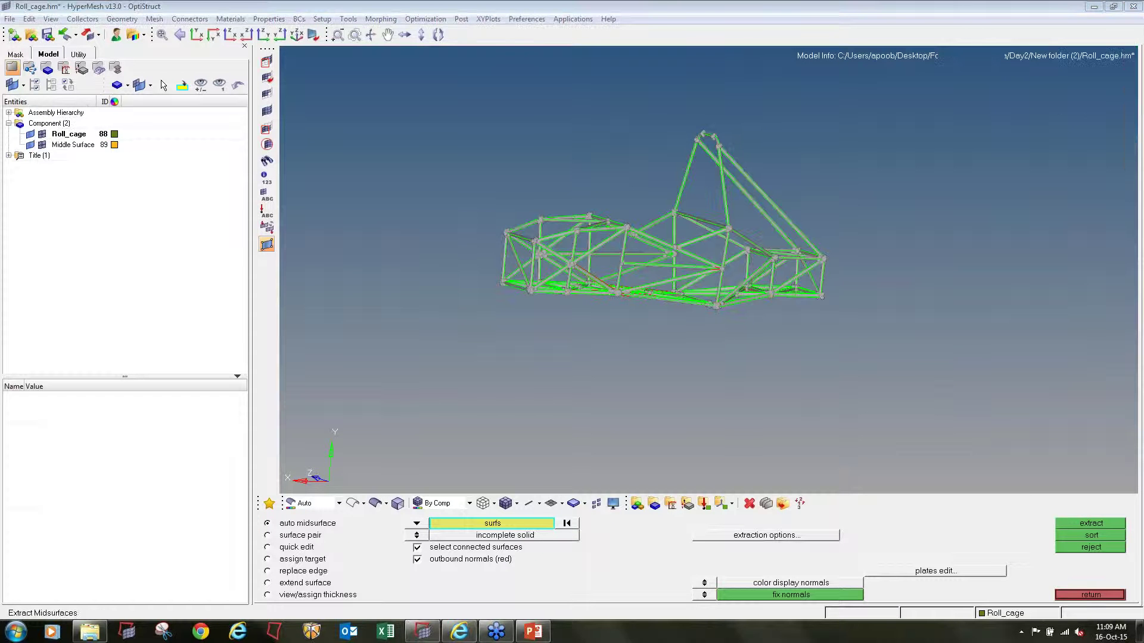
# Step: Hide the Roll_cage geometry and examine the extracted middle surfaces along the frame for completeness
pyautogui.click(970, 28)
pyautogui.keyDown('ctrl'); pyautogui.moveTo(615, 286); pyautogui.dragTo(619, 321); pyautogui.keyUp('ctrl')
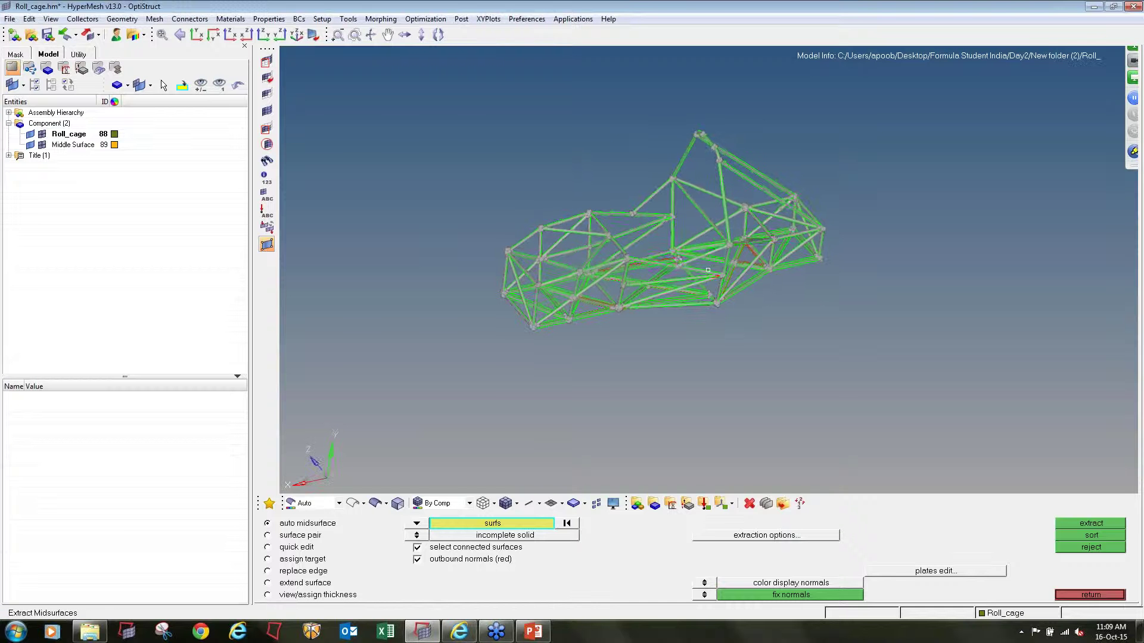
pyautogui.click(32, 135)
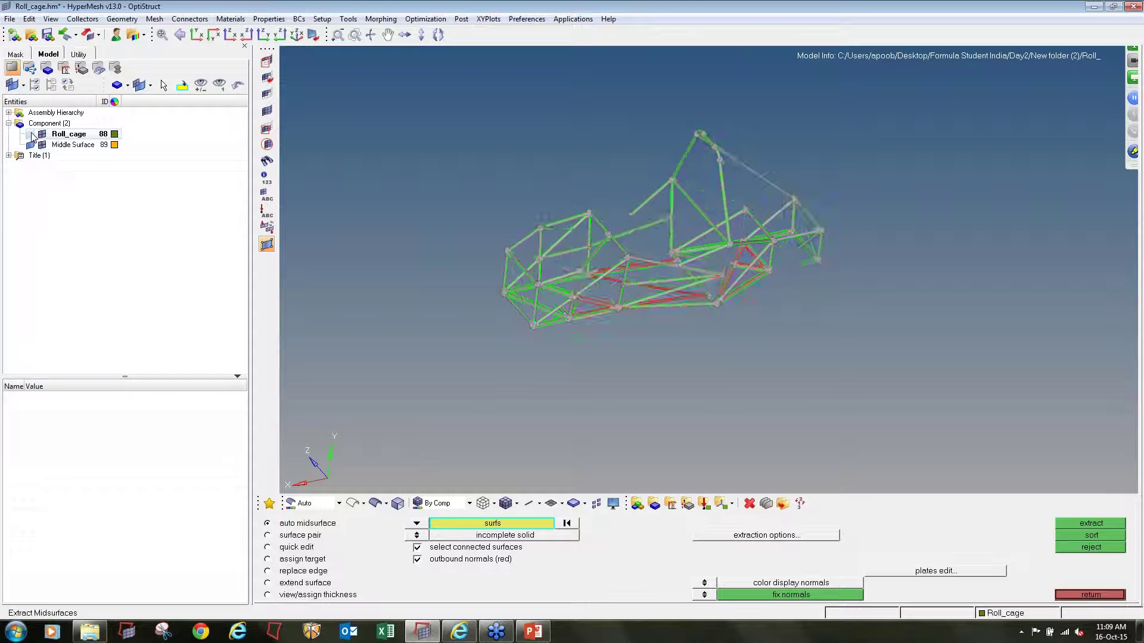
pyautogui.keyDown('ctrl'); pyautogui.moveTo(786, 339); pyautogui.dragTo(707, 270); pyautogui.keyUp('ctrl')
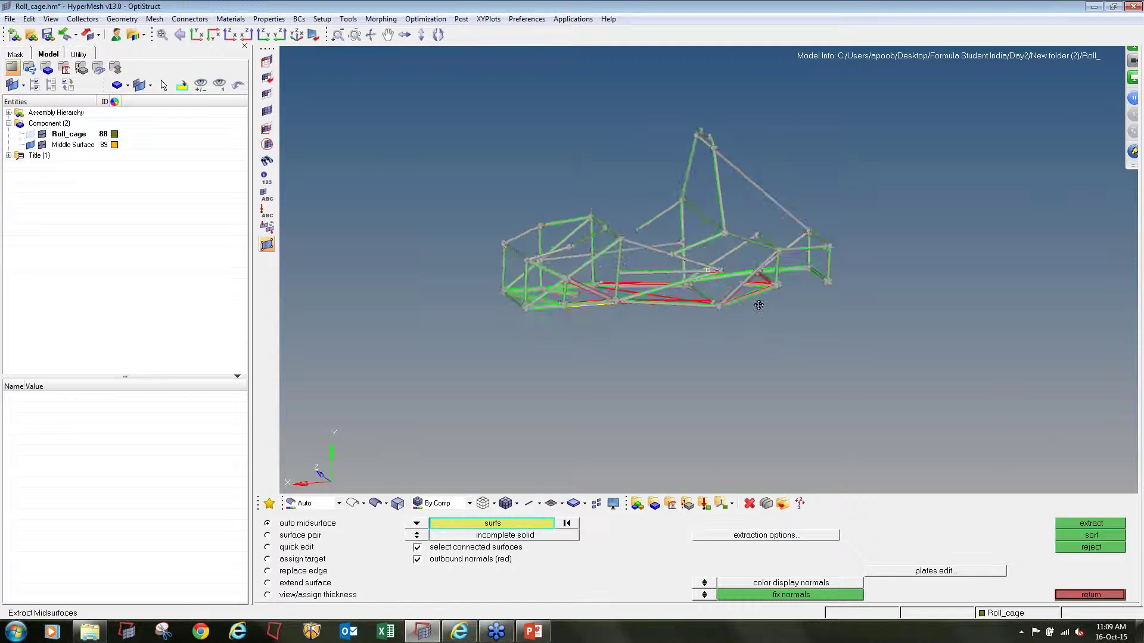
pyautogui.keyDown('ctrl'); pyautogui.scroll(10, 520, 238); pyautogui.keyUp('ctrl')
pyautogui.keyDown('ctrl'); pyautogui.scroll(-7, 570, 277); pyautogui.keyUp('ctrl')
pyautogui.keyDown('ctrl'); pyautogui.moveTo(727, 346); pyautogui.dragTo(748, 310); pyautogui.keyUp('ctrl')
pyautogui.keyDown('ctrl'); pyautogui.scroll(7, 747, 310); pyautogui.keyUp('ctrl')
pyautogui.scroll(-6, 747, 310)
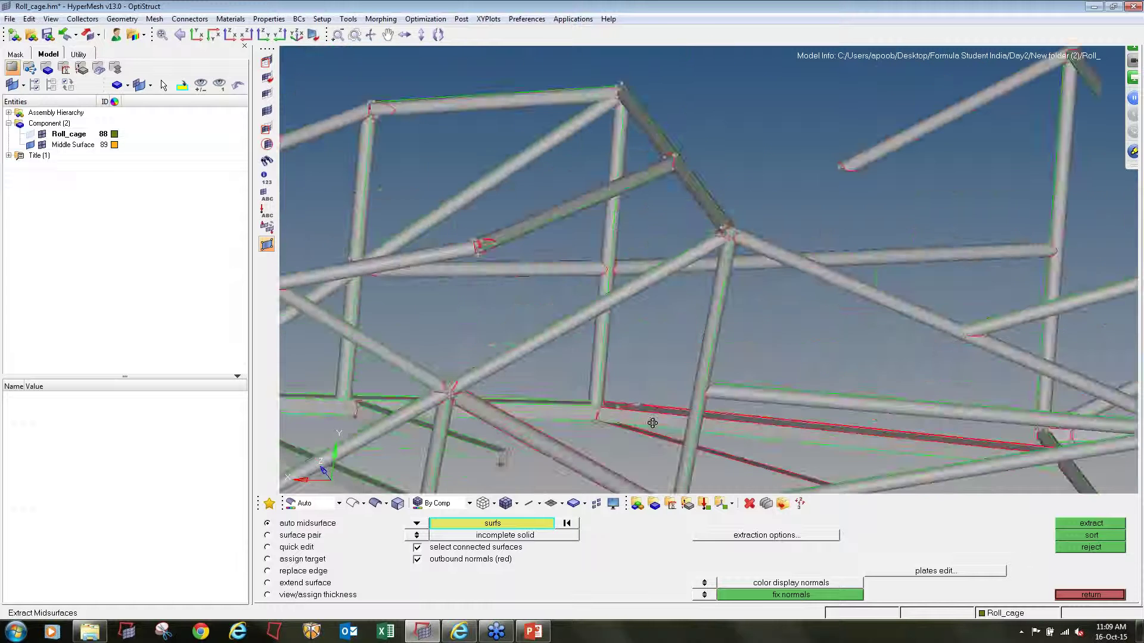
pyautogui.scroll(-3, 747, 309)
pyautogui.moveTo(748, 309)
pyautogui.keyDown('ctrl'); pyautogui.mouseDown()
pyautogui.moveTo(780, 347)
pyautogui.moveTo(769, 404)
pyautogui.moveTo(451, 271)
pyautogui.mouseUp(); pyautogui.keyUp('ctrl')
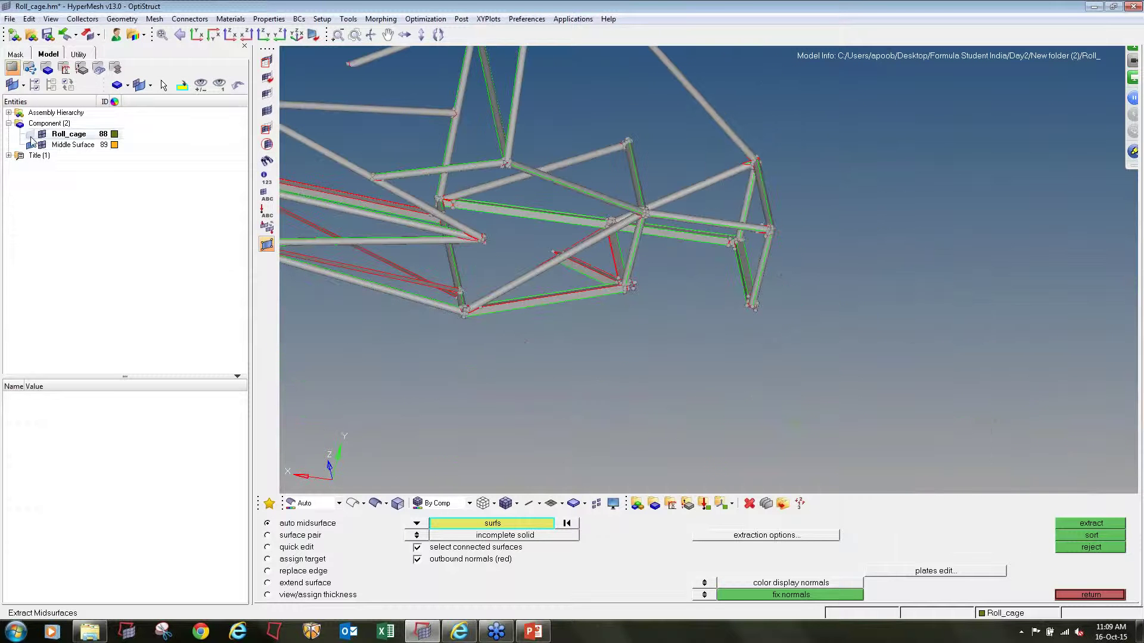
# Step: Show the Roll_cage geometry again and isolate one square tube by masking all other surfaces
pyautogui.scroll(6, 661, 330)
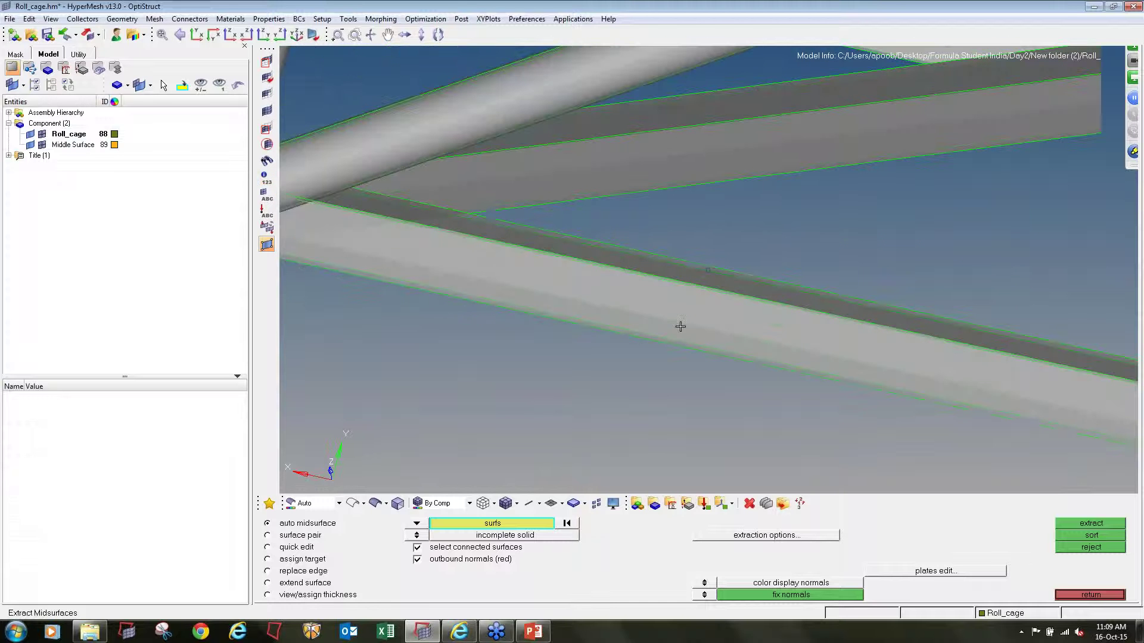
pyautogui.press('F5')
pyautogui.keyDown('shift'); pyautogui.moveTo(854, 286); pyautogui.dragTo(775, 417); pyautogui.keyUp('shift')
pyautogui.click(442, 523)
pyautogui.click(400, 563)
pyautogui.keyDown('shift'); pyautogui.moveTo(858, 295); pyautogui.dragTo(753, 459); pyautogui.keyUp('shift')
pyautogui.click(979, 523)
pyautogui.click(984, 537)
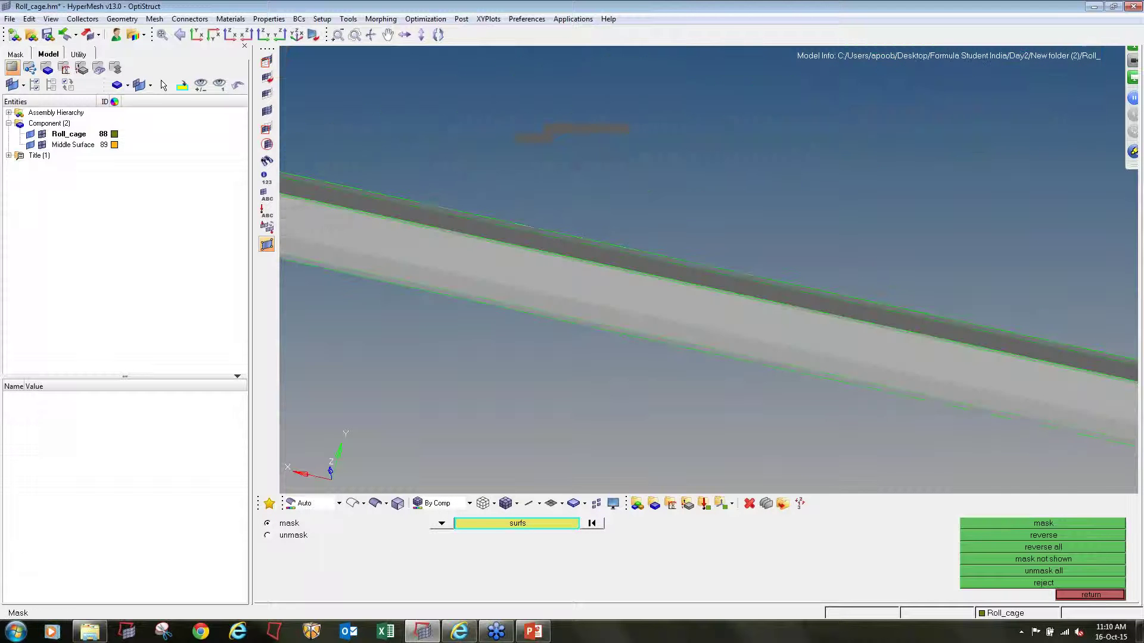
# Step: Extract the midsurface between the outer and inner faces of the square tube's upper wall using surface pair
pyautogui.keyDown('ctrl'); pyautogui.scroll(-4, 771, 330); pyautogui.keyUp('ctrl')
pyautogui.keyDown('ctrl'); pyautogui.moveTo(771, 330); pyautogui.dragTo(909, 273); pyautogui.keyUp('ctrl')
pyautogui.keyDown('ctrl'); pyautogui.scroll(3, 962, 234); pyautogui.keyUp('ctrl')
pyautogui.keyDown('ctrl'); pyautogui.moveTo(962, 234); pyautogui.dragTo(682, 291, button='right'); pyautogui.keyUp('ctrl')
pyautogui.keyDown('ctrl'); pyautogui.scroll(3, 682, 291); pyautogui.keyUp('ctrl')
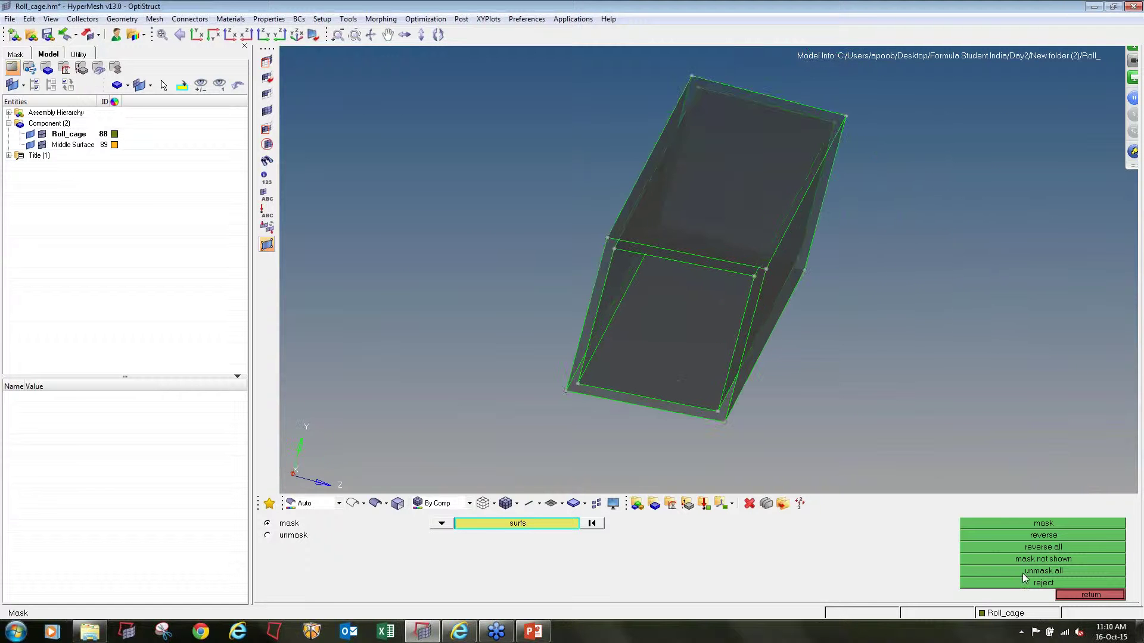
pyautogui.click(1067, 598)
pyautogui.click(312, 537)
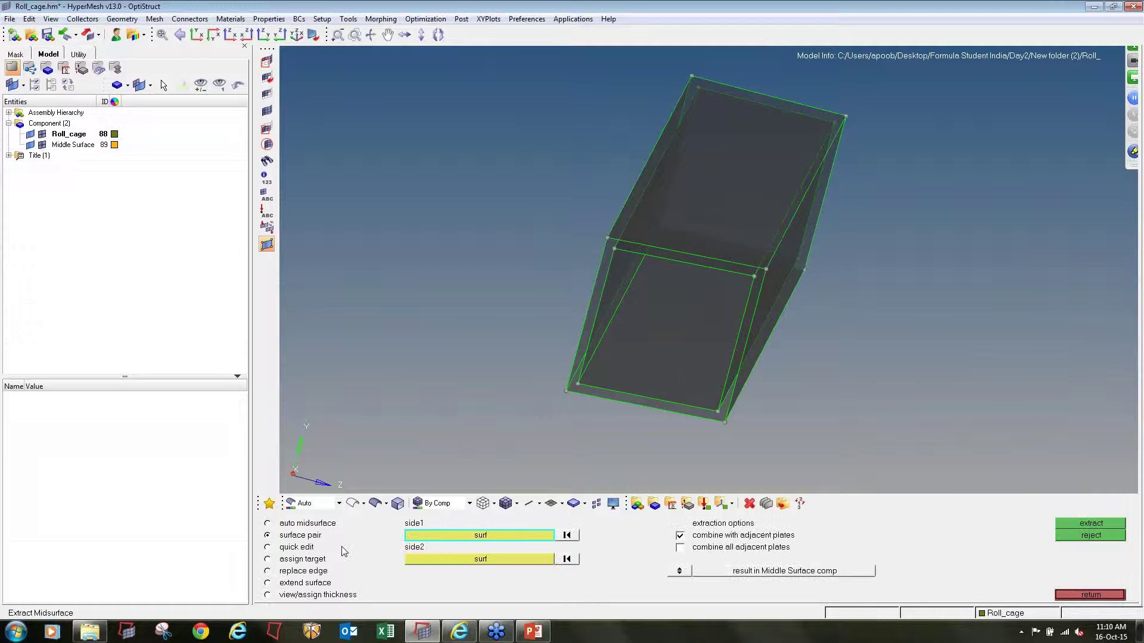
pyautogui.scroll(4, 644, 239)
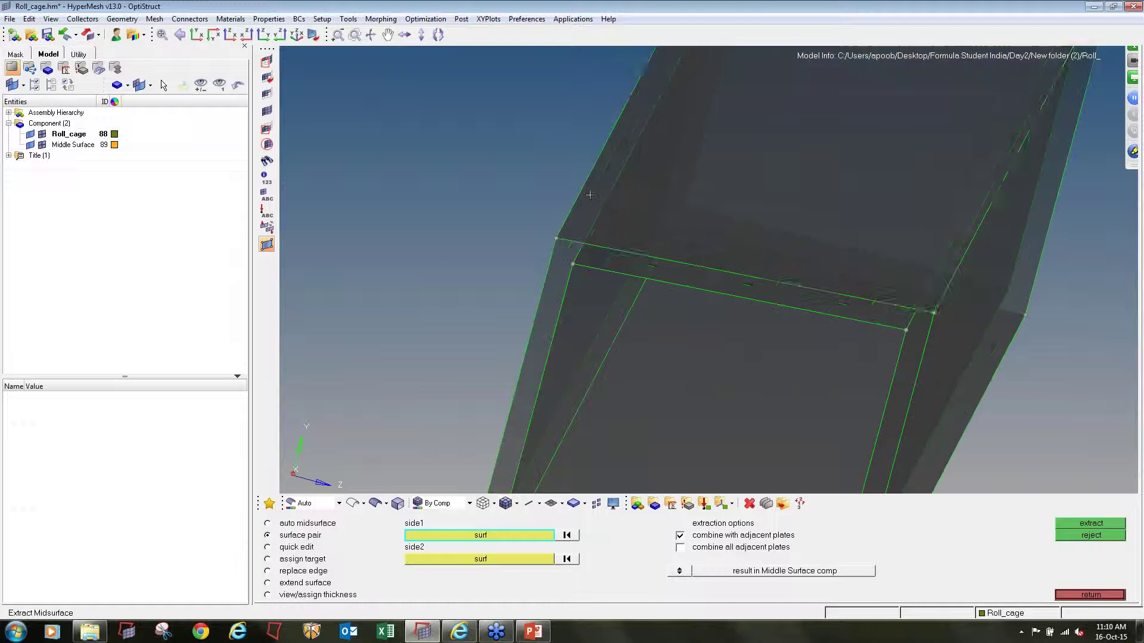
pyautogui.click(588, 191)
pyautogui.click(593, 266)
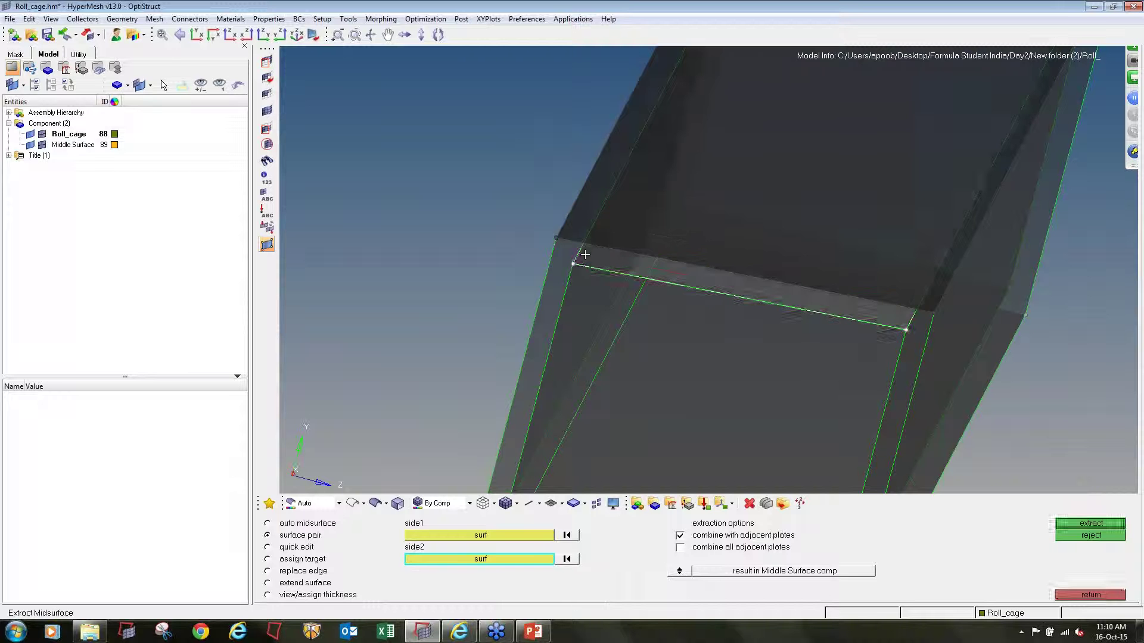
pyautogui.click(593, 266)
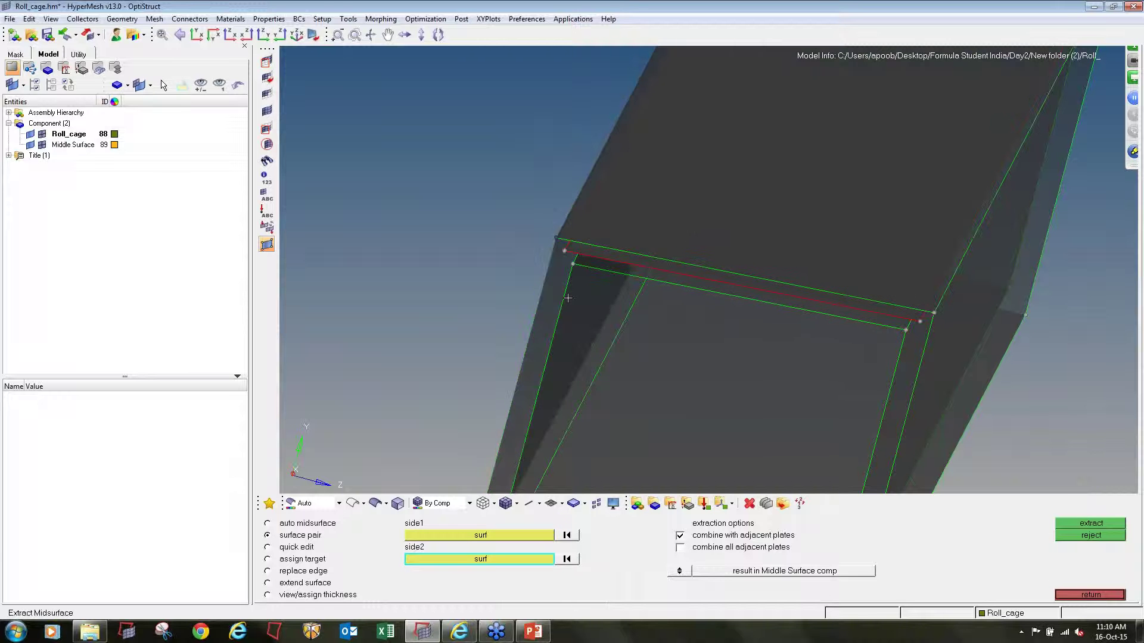
# Step: Extract midsurfaces from the outer and inner face pairs of the square tube's side and lower walls
pyautogui.keyDown('ctrl'); pyautogui.moveTo(699, 342); pyautogui.dragTo(665, 250, button='right'); pyautogui.keyUp('ctrl')
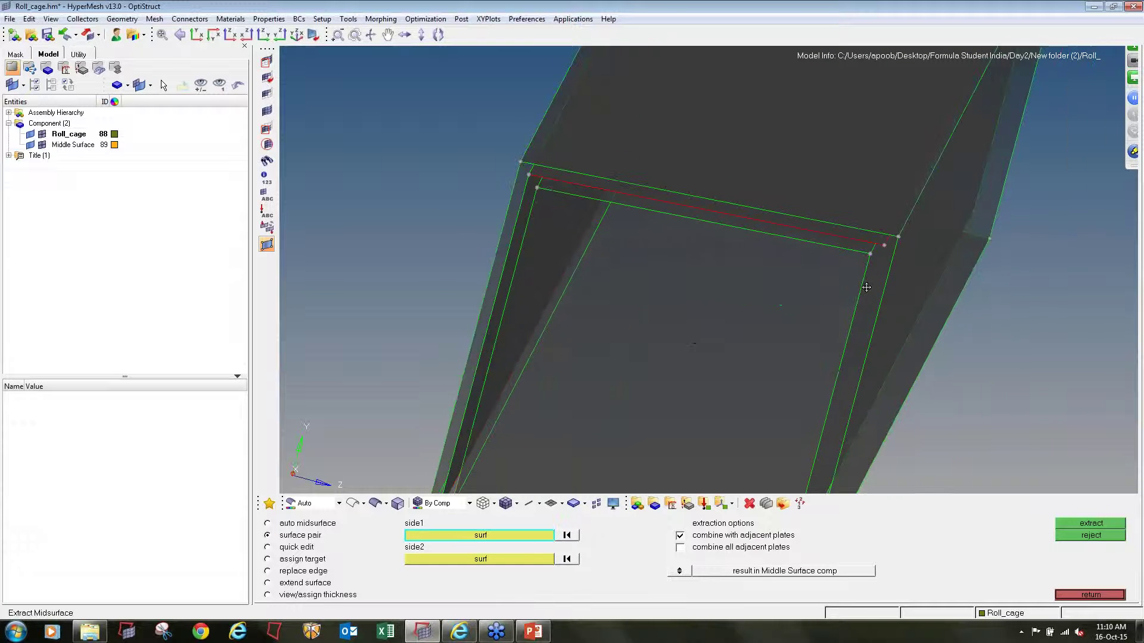
pyautogui.click(883, 303)
pyautogui.click(862, 298)
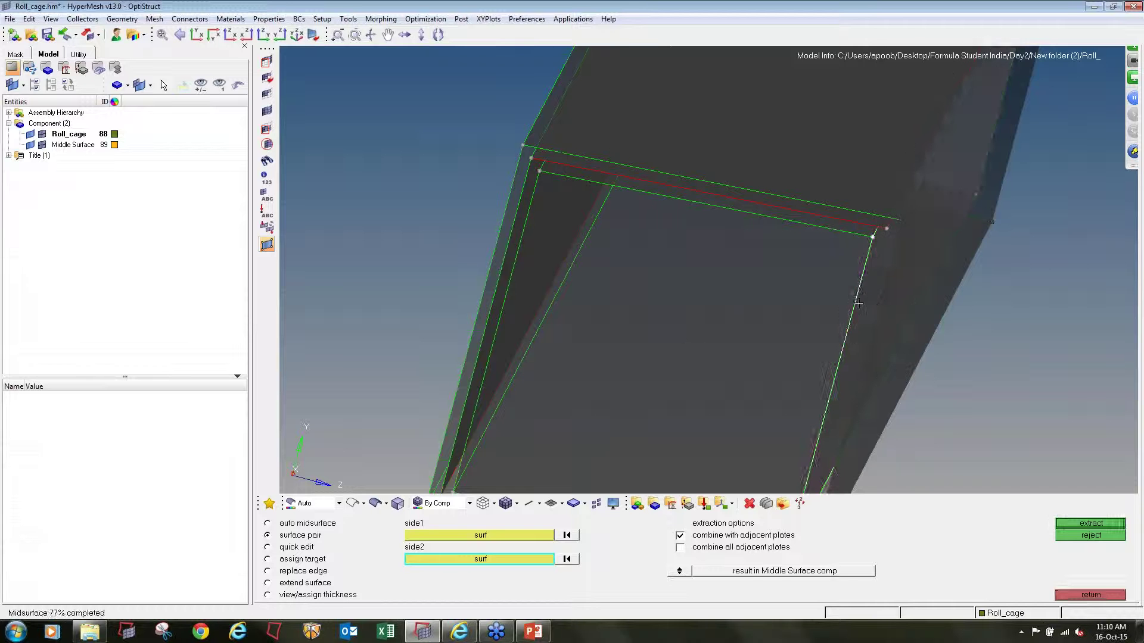
pyautogui.keyDown('ctrl'); pyautogui.moveTo(655, 396); pyautogui.dragTo(704, 216, button='right'); pyautogui.keyUp('ctrl')
pyautogui.scroll(3, 500, 340)
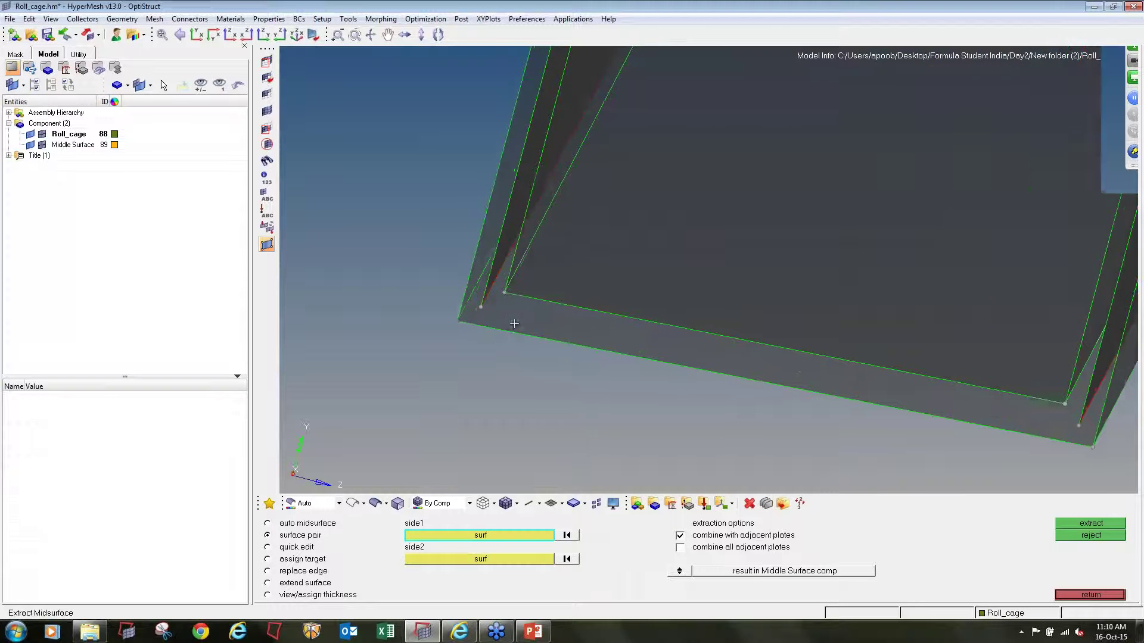
pyautogui.click(598, 307)
pyautogui.middleClick(598, 306)
# Step: Hide the Roll_cage geometry and keep the Middle Surface geometry displayed
pyautogui.scroll(-5, 598, 306)
pyautogui.click(30, 135)
pyautogui.click(30, 145)
pyautogui.click(29, 145)
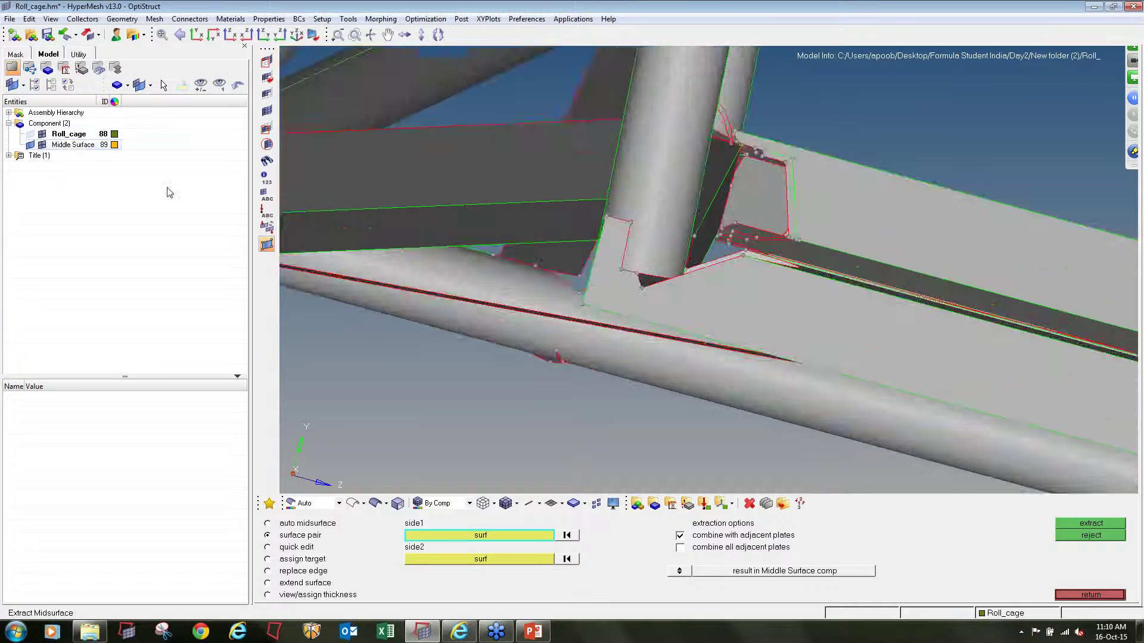
# Step: Zoom in on a junction of round midsurface tubes and set the geometry color mode to Mixed
pyautogui.scroll(-2, 639, 398)
pyautogui.keyDown('ctrl'); pyautogui.scroll(-5, 695, 332); pyautogui.keyUp('ctrl')
pyautogui.keyDown('ctrl'); pyautogui.moveTo(694, 332); pyautogui.dragTo(560, 325); pyautogui.keyUp('ctrl')
pyautogui.keyDown('ctrl'); pyautogui.scroll(-3, 562, 326); pyautogui.keyUp('ctrl')
pyautogui.keyDown('ctrl'); pyautogui.moveTo(518, 342); pyautogui.dragTo(931, 397, button='right'); pyautogui.keyUp('ctrl')
pyautogui.keyDown('ctrl'); pyautogui.moveTo(931, 397); pyautogui.dragTo(829, 348); pyautogui.keyUp('ctrl')
pyautogui.scroll(6, 584, 244)
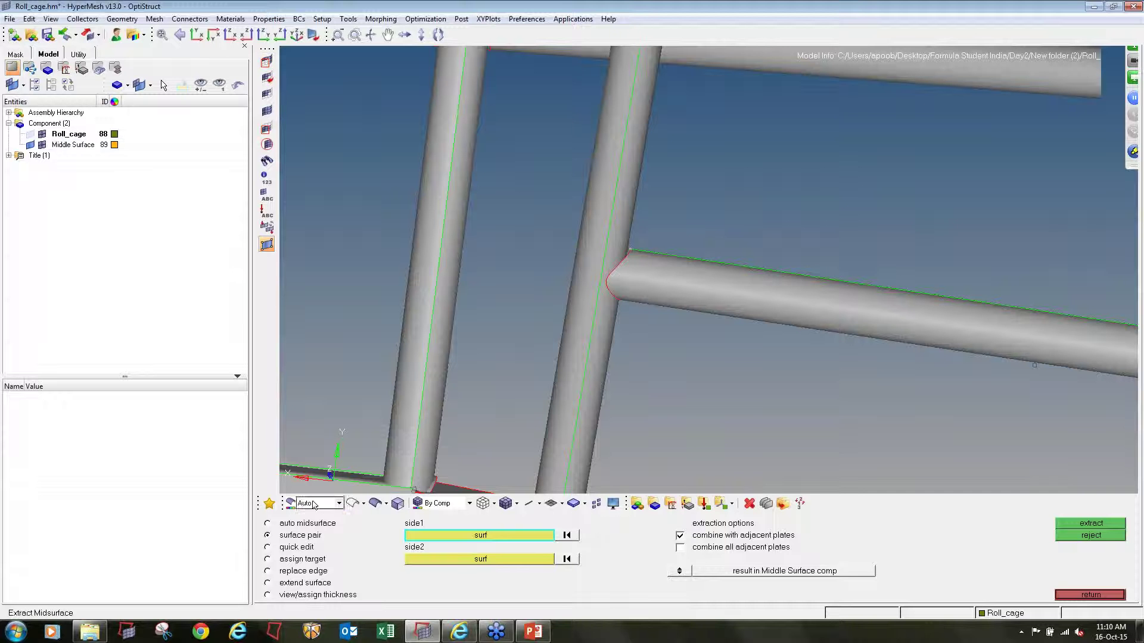
pyautogui.click(339, 504)
pyautogui.click(311, 566)
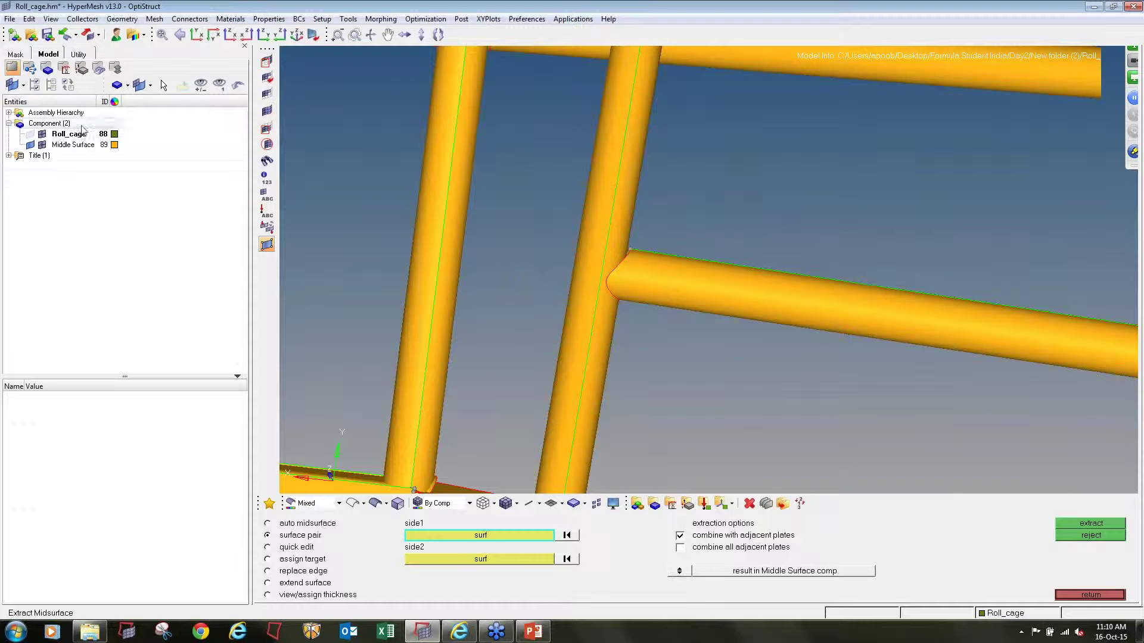
# Step: Isolate the two midsurface tubes that meet at the T-junction by masking all other surfaces
pyautogui.scroll(-2, 620, 265)
pyautogui.press('F5')
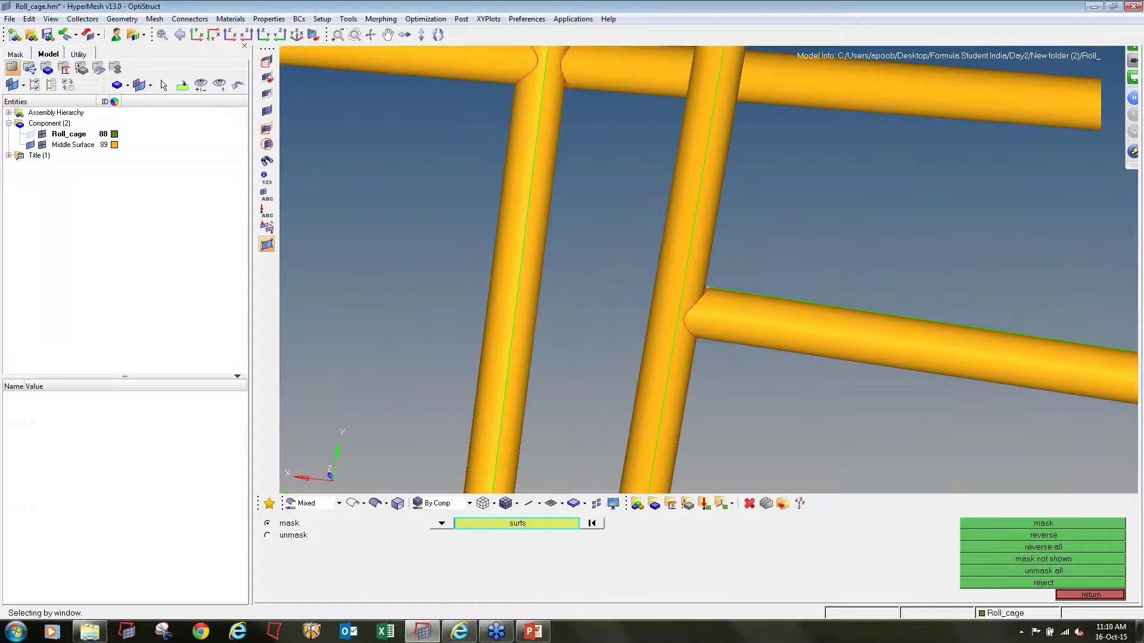
pyautogui.click(779, 363)
pyautogui.click(1000, 528)
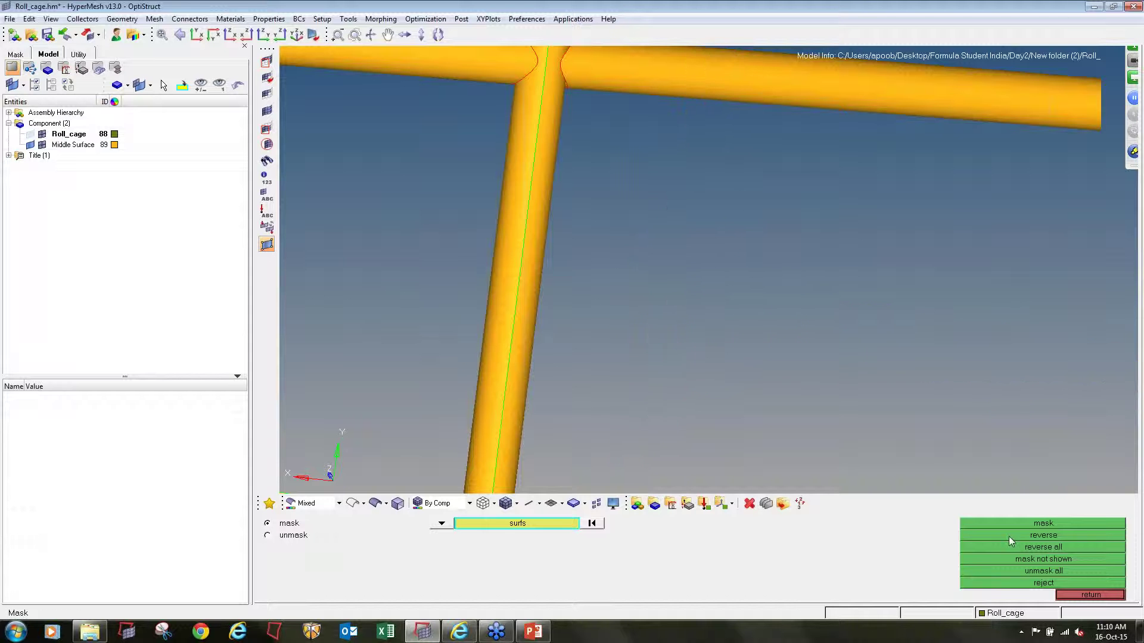
pyautogui.scroll(-5, 709, 268)
pyautogui.scroll(5, 708, 270)
pyautogui.keyDown('ctrl'); pyautogui.moveTo(708, 270); pyautogui.dragTo(808, 340); pyautogui.keyUp('ctrl')
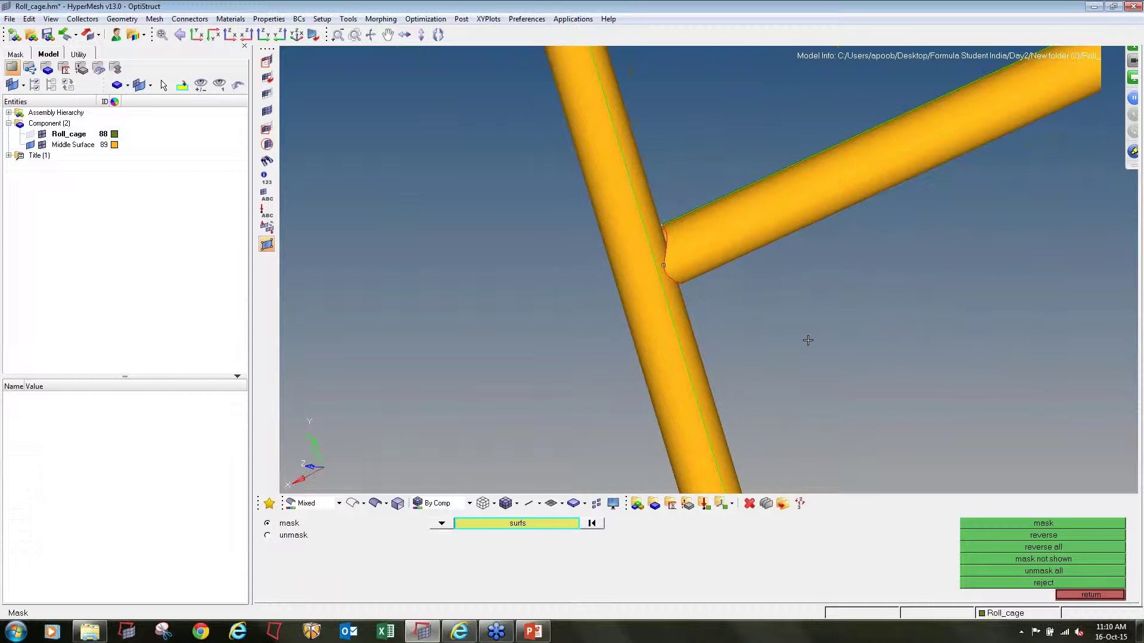
pyautogui.scroll(-5, 508, 311)
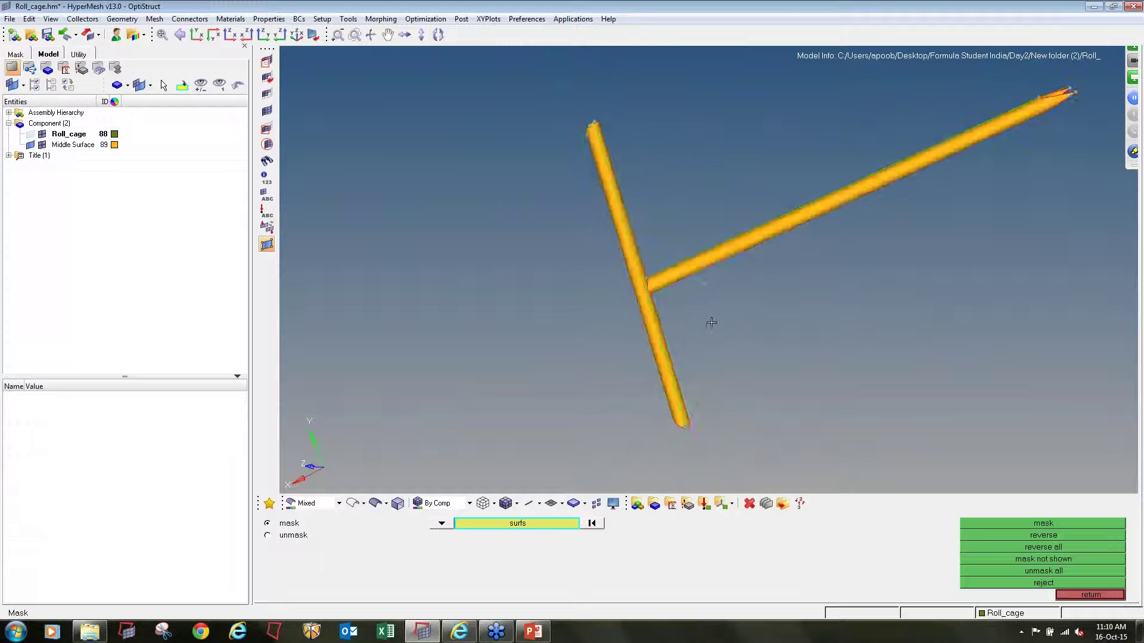
pyautogui.keyDown('ctrl'); pyautogui.moveTo(807, 434); pyautogui.dragTo(796, 426); pyautogui.keyUp('ctrl')
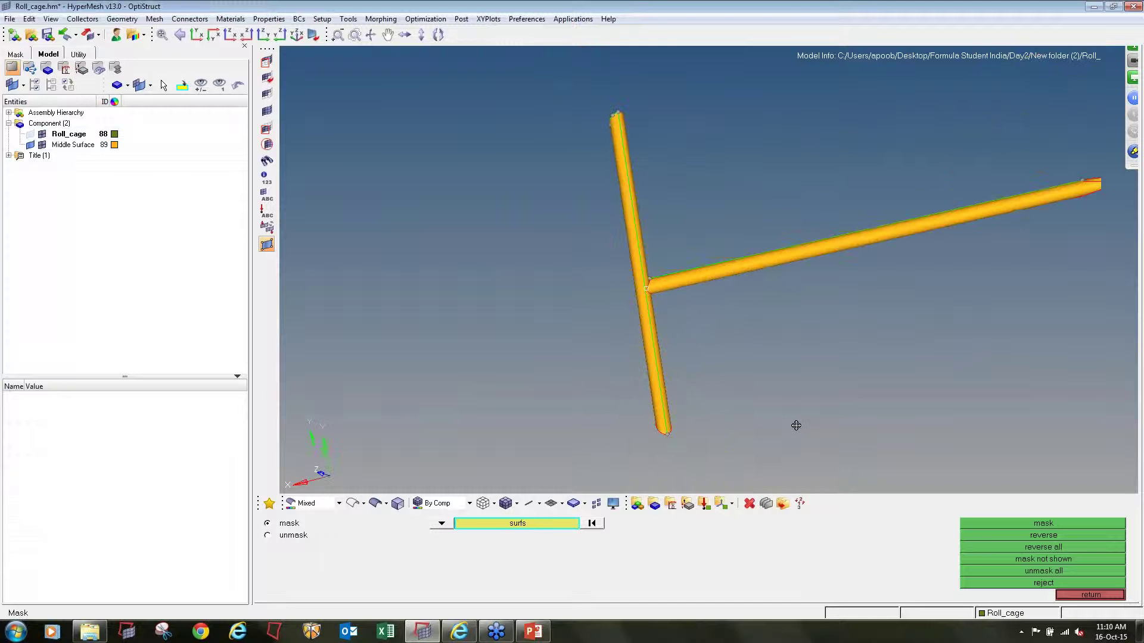
# Step: Compare the two isolated midsurface tubes with the Roll_cage geometry in wireframe display
pyautogui.click(354, 503)
pyautogui.keyDown('ctrl'); pyautogui.moveTo(881, 459); pyautogui.dragTo(626, 324); pyautogui.keyUp('ctrl')
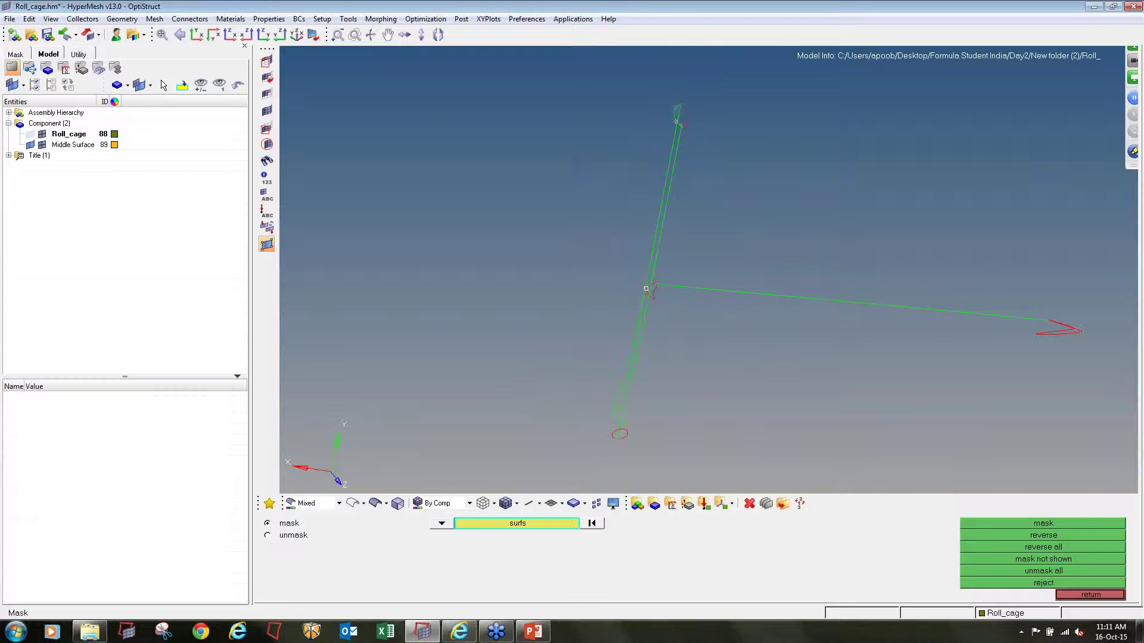
pyautogui.click(29, 134)
pyautogui.keyDown('ctrl'); pyautogui.moveTo(635, 297); pyautogui.dragTo(363, 181); pyautogui.keyUp('ctrl')
pyautogui.click(31, 134)
pyautogui.click(31, 135)
pyautogui.keyDown('ctrl'); pyautogui.moveTo(534, 258); pyautogui.dragTo(658, 312, button='right'); pyautogui.keyUp('ctrl')
pyautogui.keyDown('ctrl'); pyautogui.scroll(-4, 659, 311); pyautogui.keyUp('ctrl')
pyautogui.moveTo(658, 311)
pyautogui.keyDown('ctrl'); pyautogui.mouseDown()
pyautogui.moveTo(664, 326)
pyautogui.moveTo(691, 318)
pyautogui.mouseUp(); pyautogui.keyUp('ctrl')
# Step: Return the geometry display to shaded surfaces with edges and hide the Roll_cage geometry
pyautogui.click(375, 503)
pyautogui.keyDown('ctrl'); pyautogui.moveTo(838, 387); pyautogui.dragTo(769, 302, button='right'); pyautogui.keyUp('ctrl')
pyautogui.keyDown('ctrl'); pyautogui.moveTo(768, 301); pyautogui.dragTo(752, 417); pyautogui.keyUp('ctrl')
pyautogui.click(32, 136)
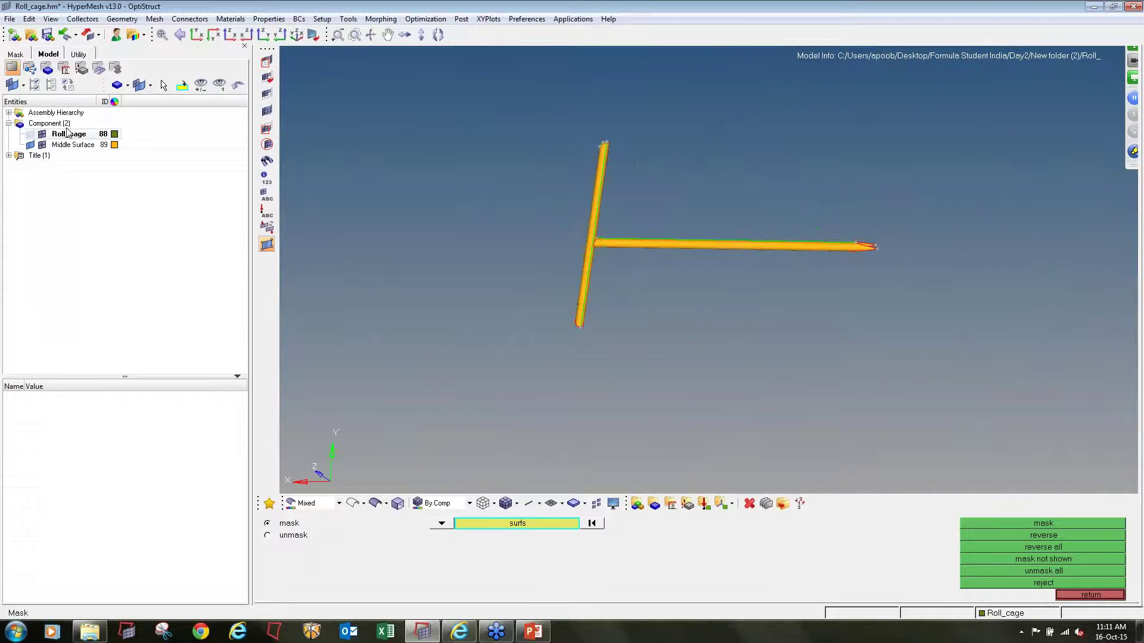
# Step: Unmask all midsurfaces and inspect the junction where tubes meet a common tube from both sides, using wireframe display
pyautogui.click(267, 111)
pyautogui.keyDown('ctrl'); pyautogui.moveTo(700, 314); pyautogui.dragTo(601, 236); pyautogui.keyUp('ctrl')
pyautogui.keyDown('ctrl'); pyautogui.scroll(6, 564, 204); pyautogui.keyUp('ctrl')
pyautogui.keyDown('ctrl'); pyautogui.moveTo(747, 413); pyautogui.dragTo(675, 230); pyautogui.keyUp('ctrl')
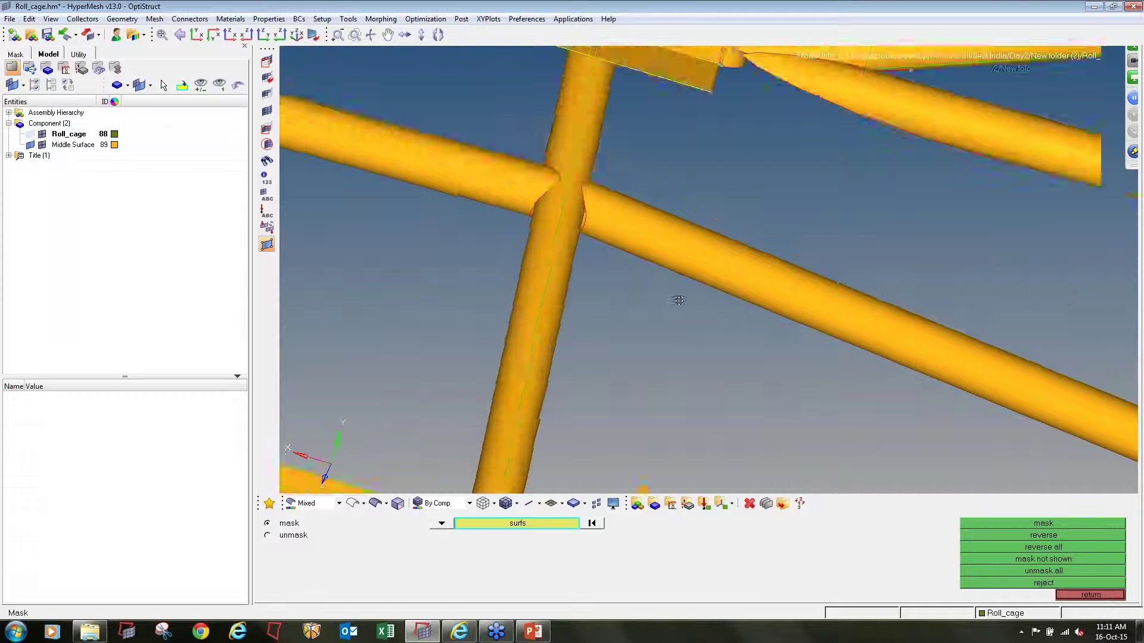
pyautogui.click(352, 503)
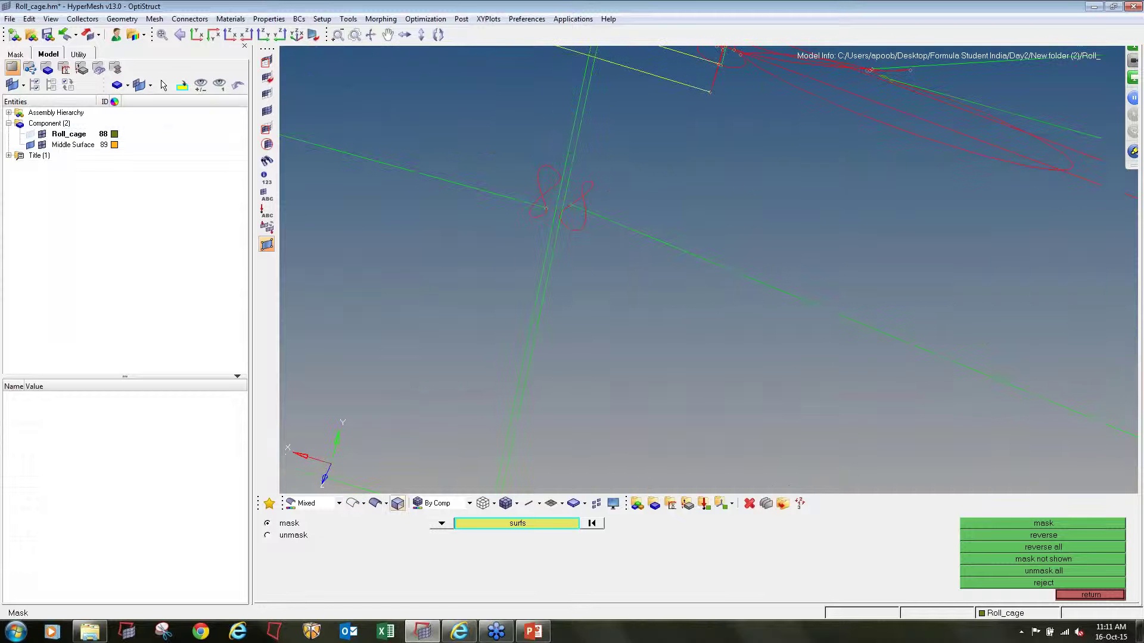
pyautogui.click(376, 503)
# Step: Examine the midsurface edges where an angled tube and several lower tubes meet the upright tube, using wireframe display
pyautogui.keyDown('ctrl'); pyautogui.scroll(-4, 573, 284); pyautogui.keyUp('ctrl')
pyautogui.moveTo(573, 284)
pyautogui.keyDown('ctrl'); pyautogui.mouseDown()
pyautogui.moveTo(534, 399)
pyautogui.moveTo(631, 356)
pyautogui.moveTo(838, 324)
pyautogui.moveTo(755, 316)
pyautogui.moveTo(728, 354)
pyautogui.moveTo(721, 192)
pyautogui.moveTo(675, 349)
pyautogui.mouseUp(); pyautogui.keyUp('ctrl')
pyautogui.keyDown('ctrl'); pyautogui.moveTo(675, 349); pyautogui.dragTo(703, 187, button='right'); pyautogui.keyUp('ctrl')
pyautogui.keyDown('ctrl'); pyautogui.moveTo(524, 206); pyautogui.dragTo(551, 235); pyautogui.keyUp('ctrl')
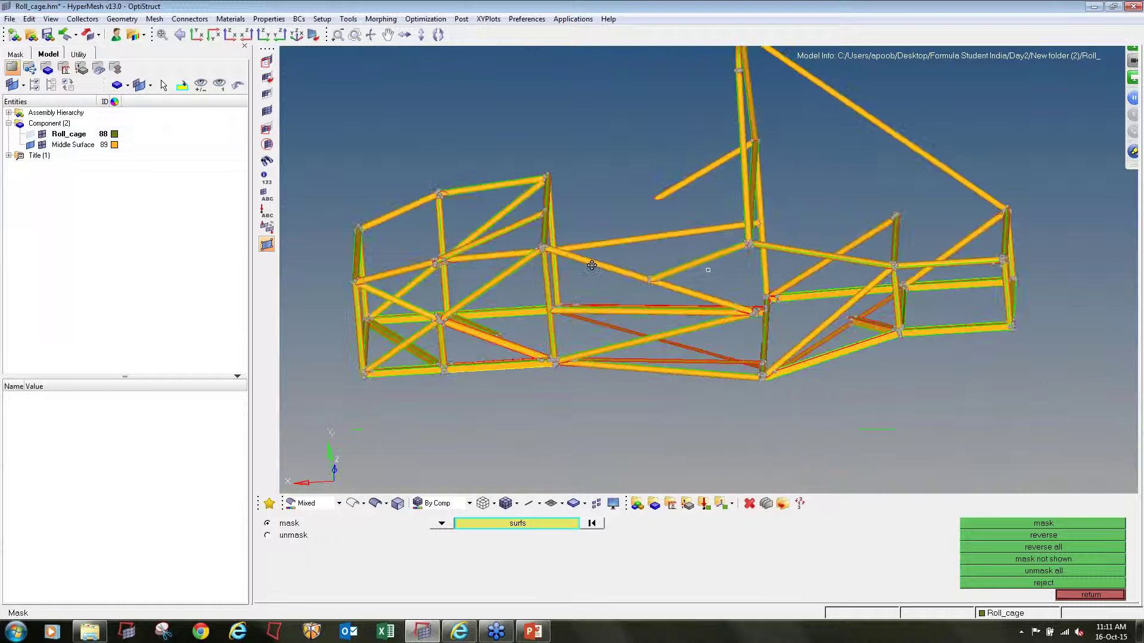
pyautogui.keyDown('ctrl'); pyautogui.scroll(5, 551, 236); pyautogui.keyUp('ctrl')
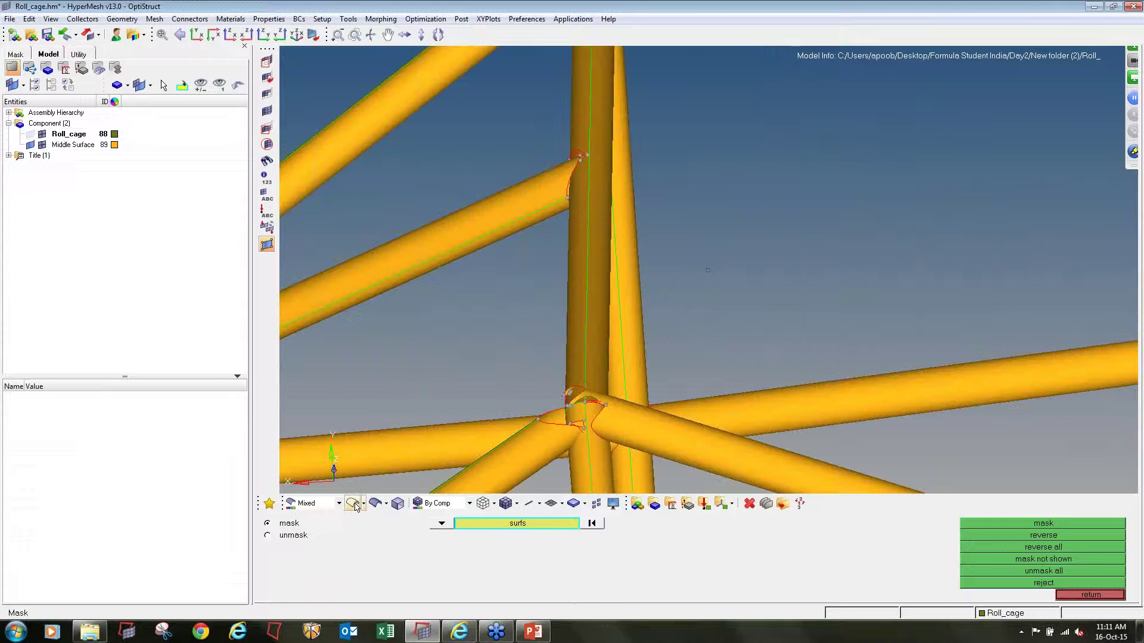
pyautogui.click(353, 503)
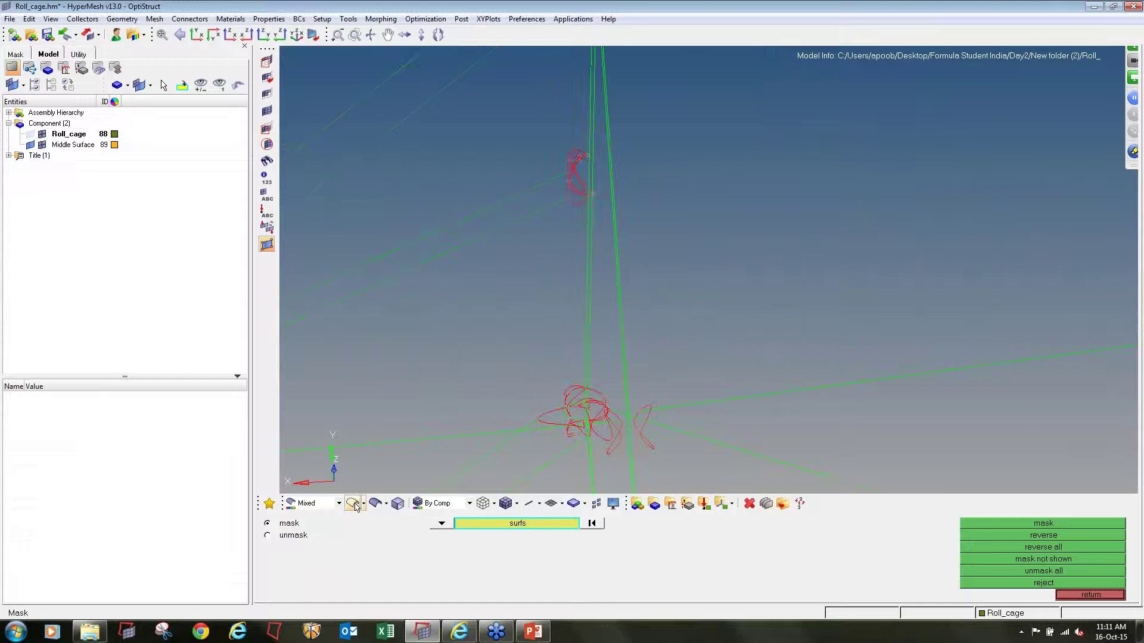
# Step: Return the geometry to shaded display and isolate the upright tube and its angled branch tube by masking all other surfaces
pyautogui.click(30, 135)
pyautogui.click(373, 502)
pyautogui.keyDown('ctrl'); pyautogui.moveTo(753, 322); pyautogui.dragTo(613, 210); pyautogui.keyUp('ctrl')
pyautogui.keyDown('ctrl'); pyautogui.moveTo(612, 210); pyautogui.dragTo(572, 269, button='right'); pyautogui.keyUp('ctrl')
pyautogui.keyDown('shift'); pyautogui.moveTo(462, 134); pyautogui.dragTo(576, 241); pyautogui.keyUp('shift')
pyautogui.click(1020, 521)
pyautogui.click(1019, 534)
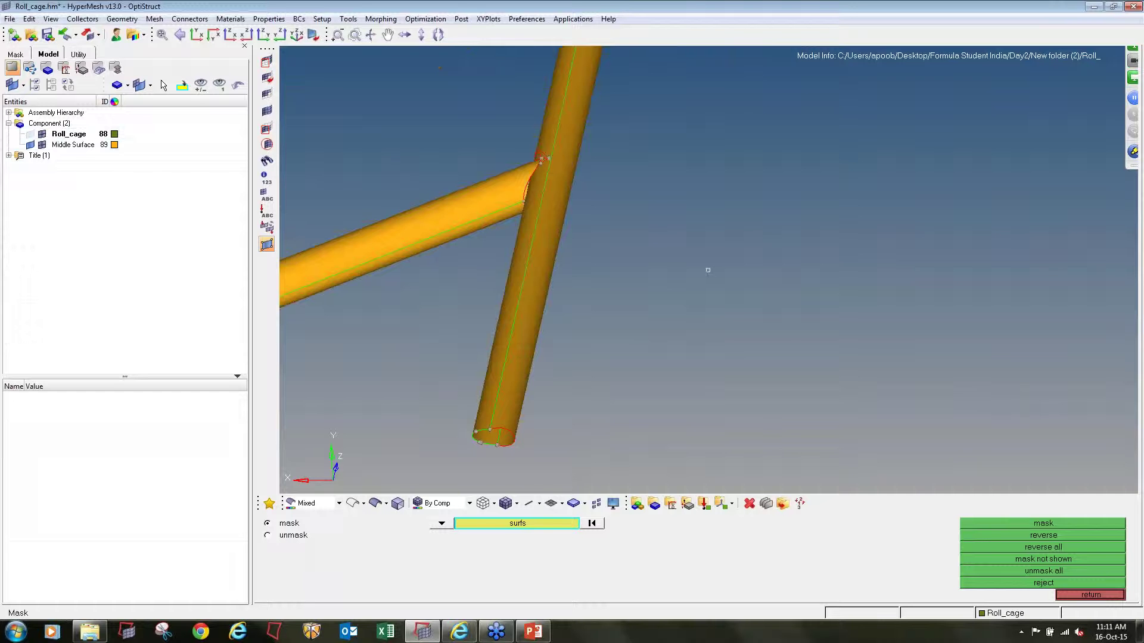
# Step: Mask both tubes so that only the small stray surfaces at their junction stay displayed
pyautogui.keyDown('ctrl'); pyautogui.moveTo(707, 270); pyautogui.dragTo(636, 264); pyautogui.keyUp('ctrl')
pyautogui.keyDown('ctrl'); pyautogui.scroll(3, 636, 264); pyautogui.keyUp('ctrl')
pyautogui.keyDown('ctrl'); pyautogui.moveTo(705, 248); pyautogui.dragTo(699, 300); pyautogui.keyUp('ctrl')
pyautogui.keyDown('ctrl'); pyautogui.scroll(-4, 699, 300); pyautogui.keyUp('ctrl')
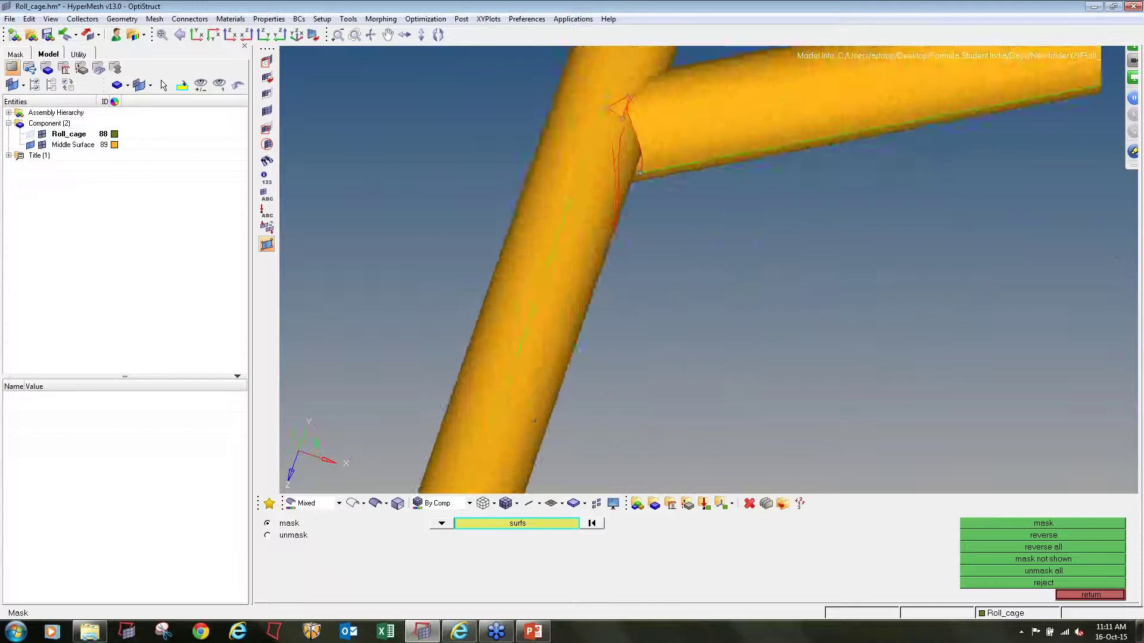
pyautogui.keyDown('ctrl'); pyautogui.moveTo(581, 268); pyautogui.dragTo(517, 292, button='right'); pyautogui.keyUp('ctrl')
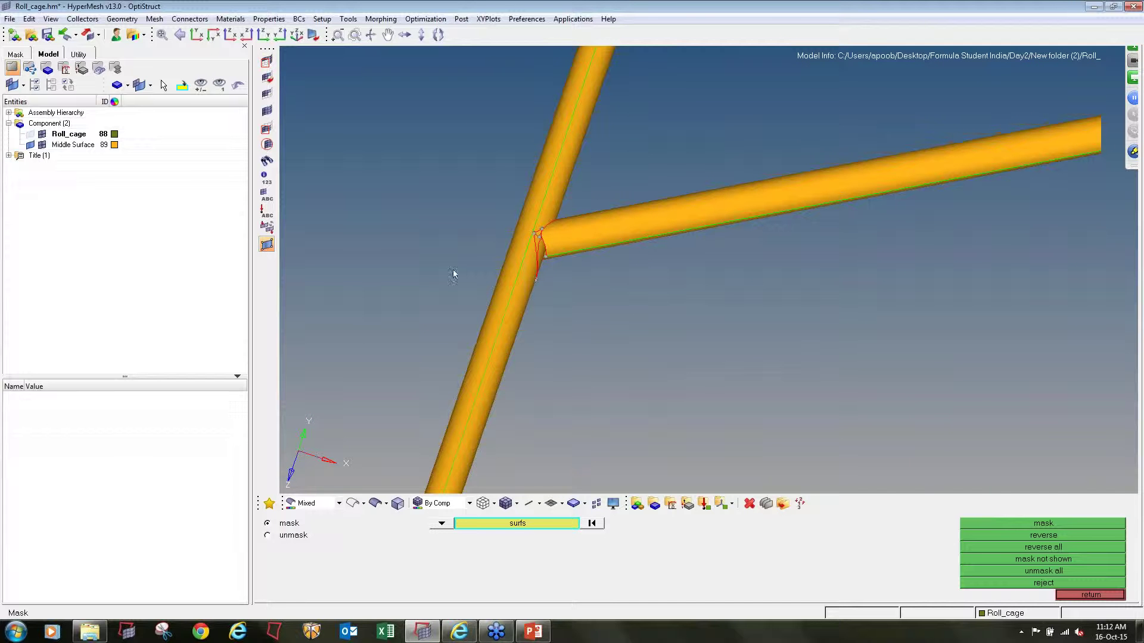
pyautogui.keyDown('shift'); pyautogui.moveTo(566, 409); pyautogui.dragTo(486, 393); pyautogui.keyUp('shift')
pyautogui.keyDown('shift'); pyautogui.moveTo(758, 290); pyautogui.dragTo(764, 216); pyautogui.keyUp('shift')
pyautogui.keyDown('shift'); pyautogui.moveTo(531, 408); pyautogui.dragTo(390, 400); pyautogui.keyUp('shift')
pyautogui.middleClick(500, 340)
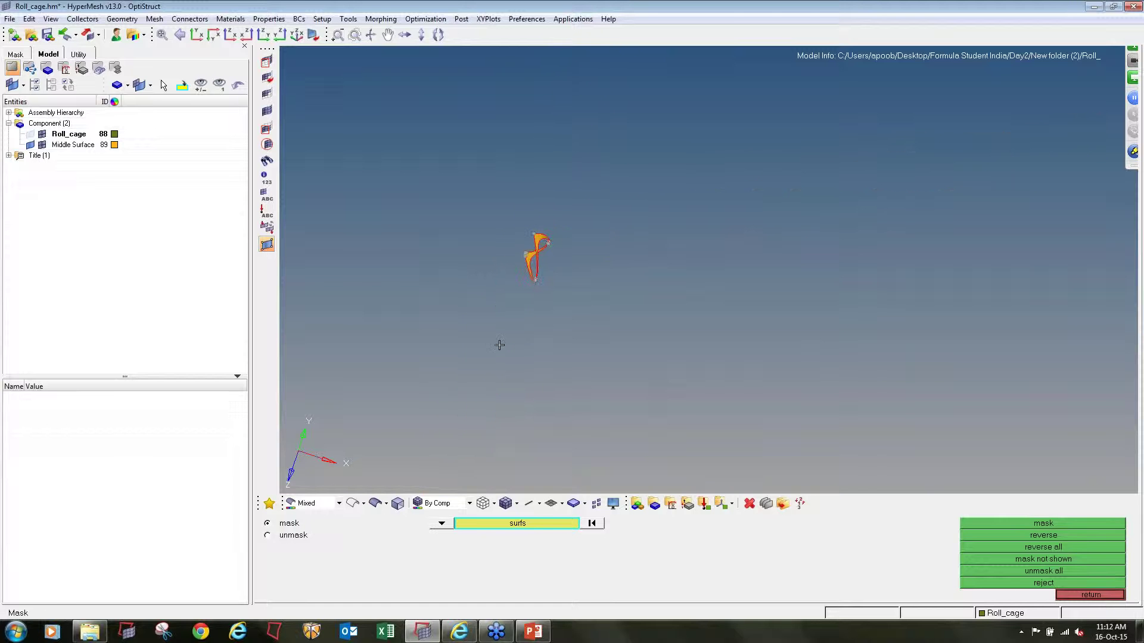
# Step: Delete the small stray surfaces at the tube junction
pyautogui.click(749, 504)
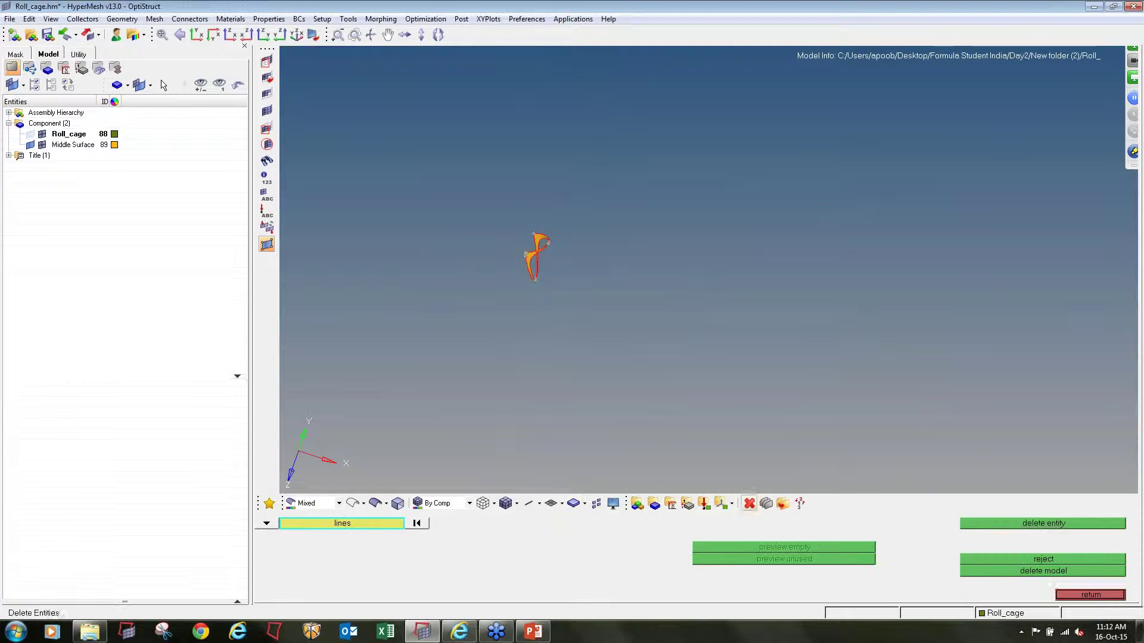
pyautogui.click(543, 250)
pyautogui.click(266, 523)
pyautogui.click(349, 575)
pyautogui.keyDown('shift'); pyautogui.moveTo(566, 356); pyautogui.dragTo(486, 228); pyautogui.keyUp('shift')
pyautogui.middleClick(486, 228)
# Step: Unmask all surfaces and isolate the upright tube and its angled branch tube again by masking everything else
pyautogui.click(266, 111)
pyautogui.click(267, 60)
pyautogui.keyDown('ctrl'); pyautogui.moveTo(430, 133); pyautogui.dragTo(642, 237); pyautogui.keyUp('ctrl')
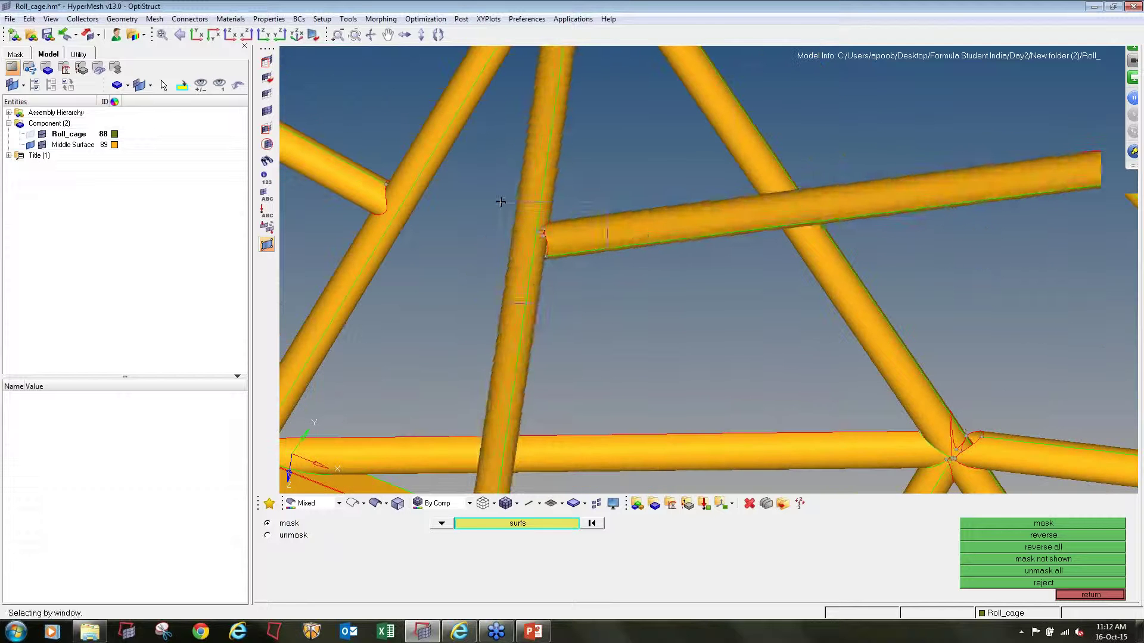
pyautogui.keyDown('shift'); pyautogui.moveTo(505, 207); pyautogui.dragTo(508, 213); pyautogui.keyUp('shift')
pyautogui.click(998, 524)
pyautogui.click(1010, 536)
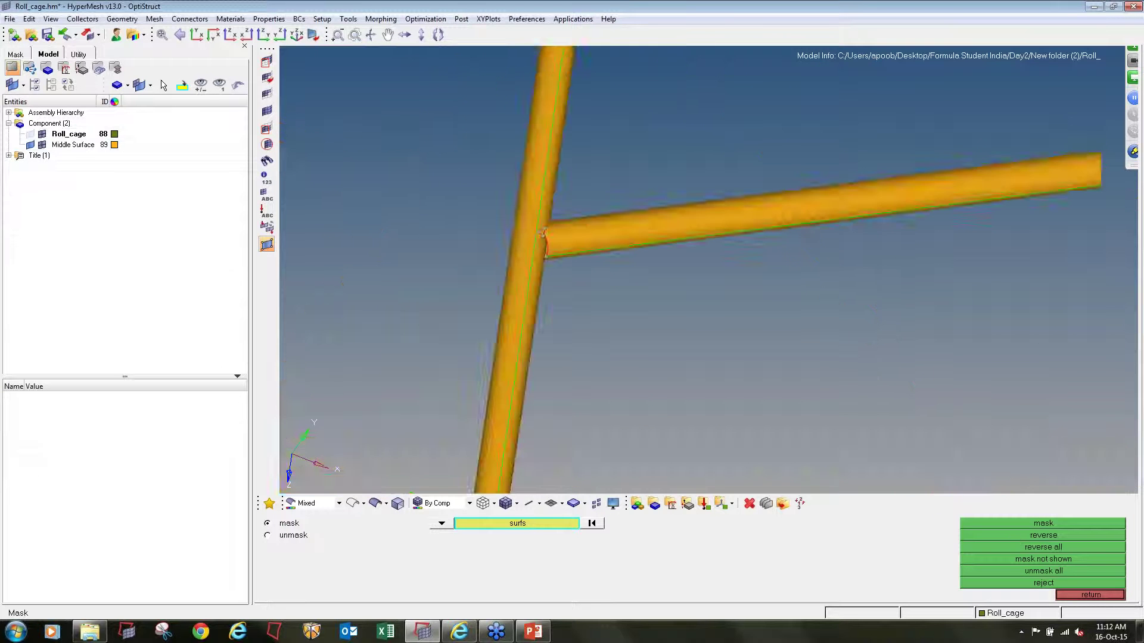
# Step: Try to delete the small triangular patch where the branch tube meets the upright tube
pyautogui.scroll(5, 505, 234)
pyautogui.scroll(5, 505, 234)
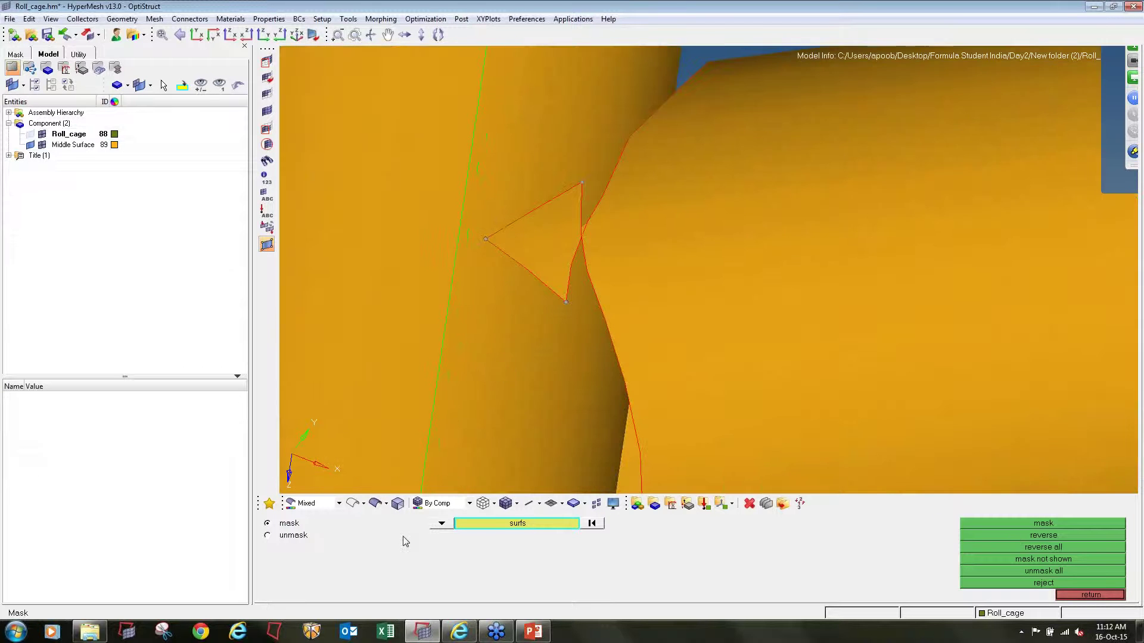
pyautogui.click(750, 504)
pyautogui.click(517, 245)
pyautogui.rightClick(540, 233)
pyautogui.keyDown('ctrl'); pyautogui.scroll(-5, 541, 233); pyautogui.keyUp('ctrl')
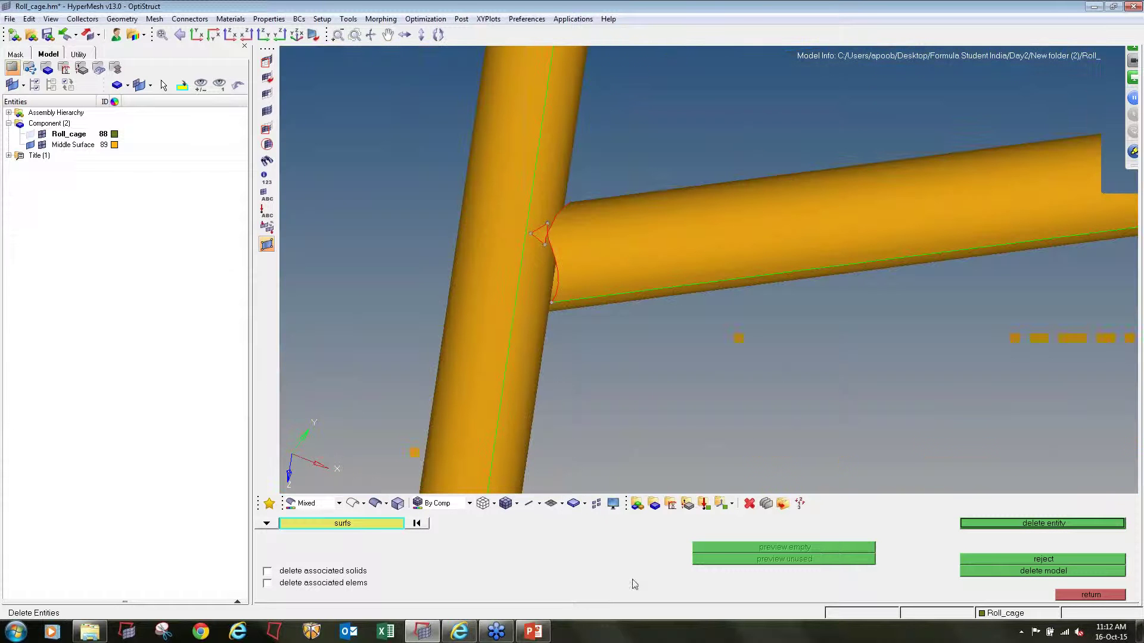
# Step: Show the geometry in wireframe and configure the quick edit split surf-line operation to split across multiple lines
pyautogui.click(353, 503)
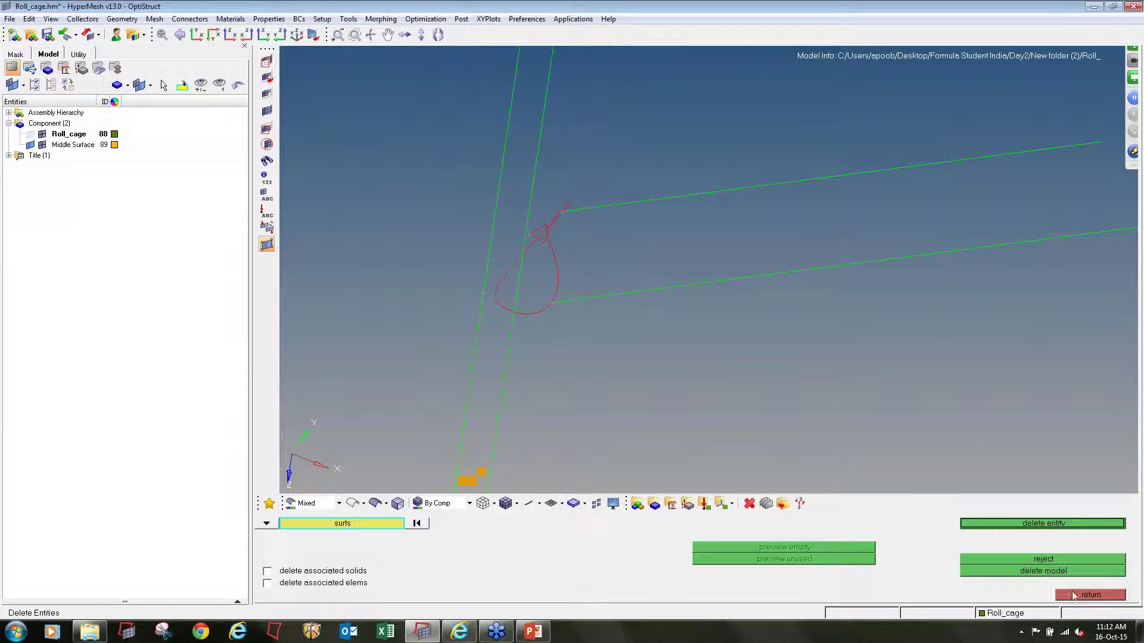
pyautogui.click(1090, 594)
pyautogui.click(1090, 595)
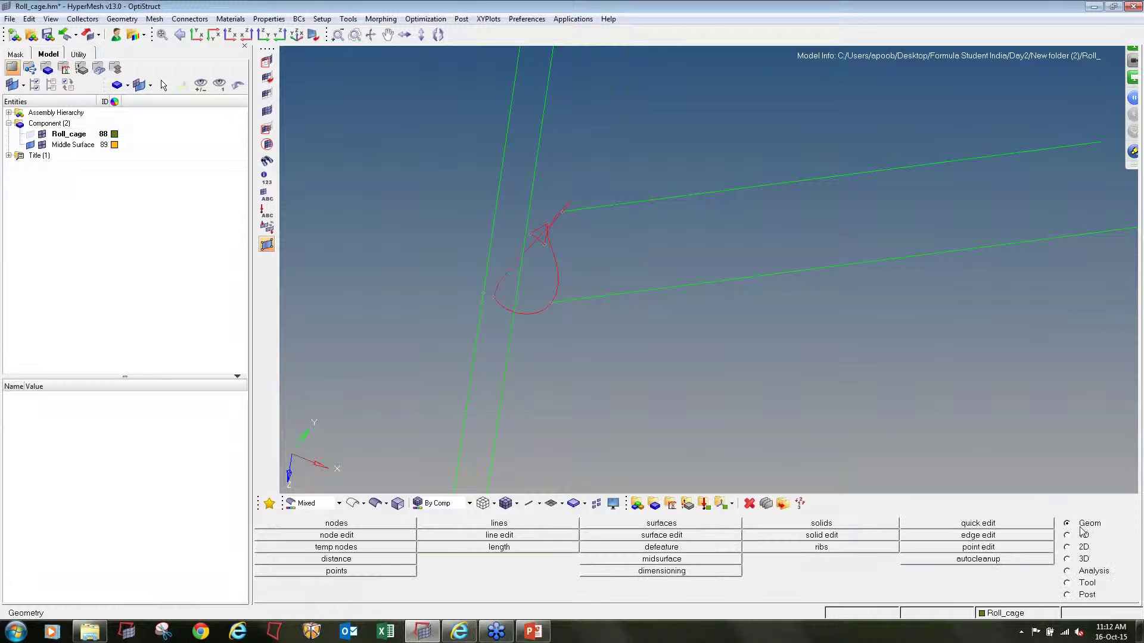
pyautogui.click(954, 528)
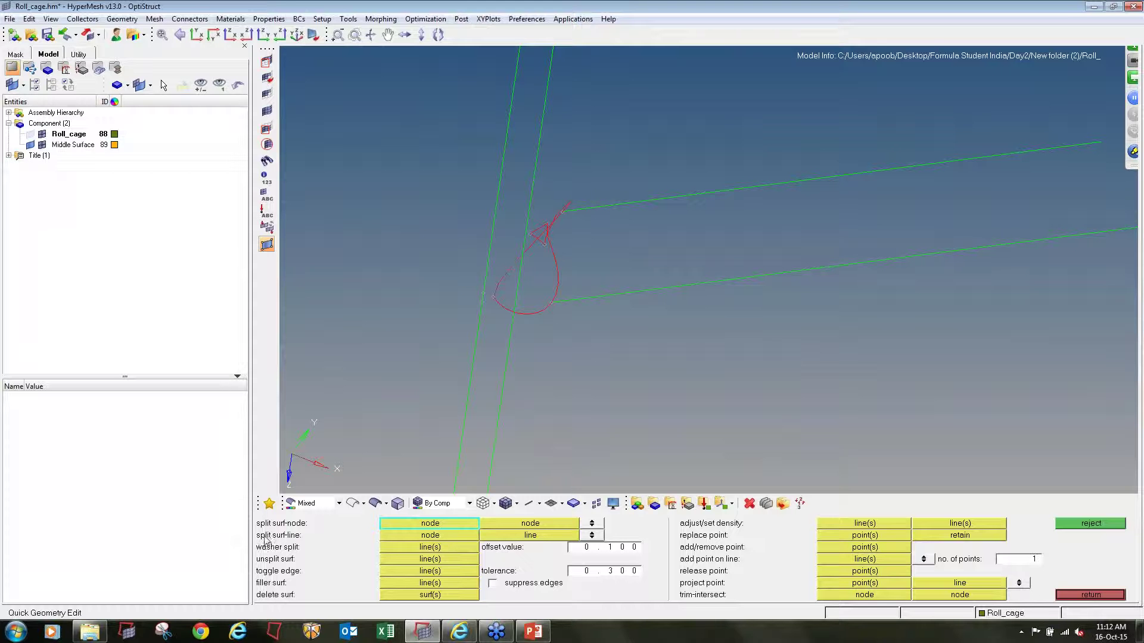
pyautogui.click(426, 537)
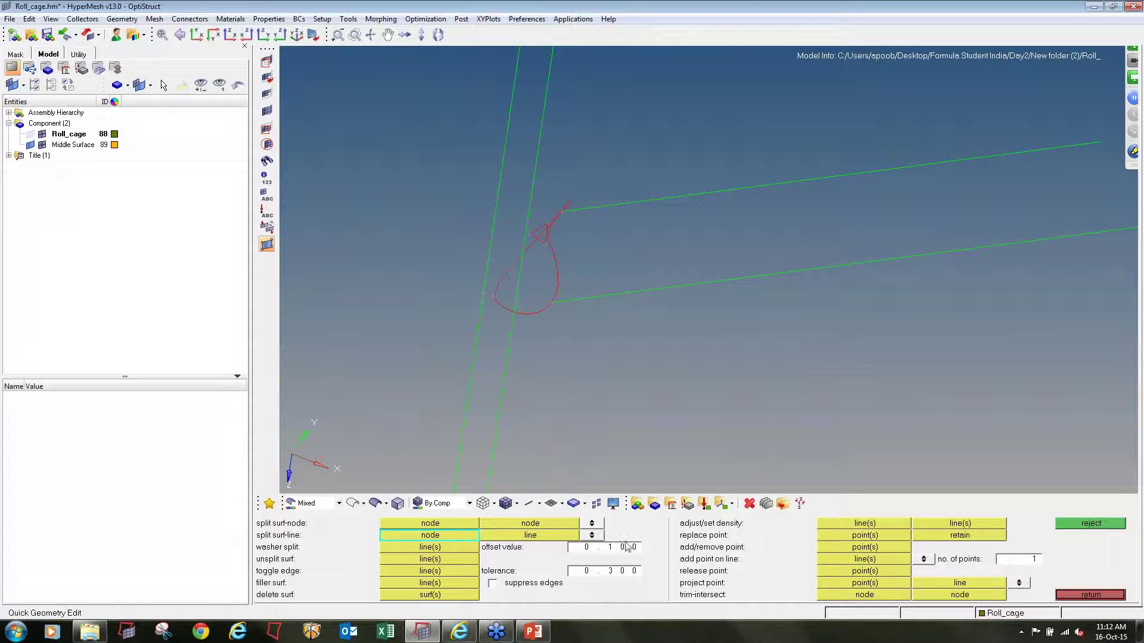
pyautogui.click(592, 535)
# Step: Try a split across one half of the branch tube near the junction and remove the resulting edge with unsplit surf
pyautogui.click(620, 296)
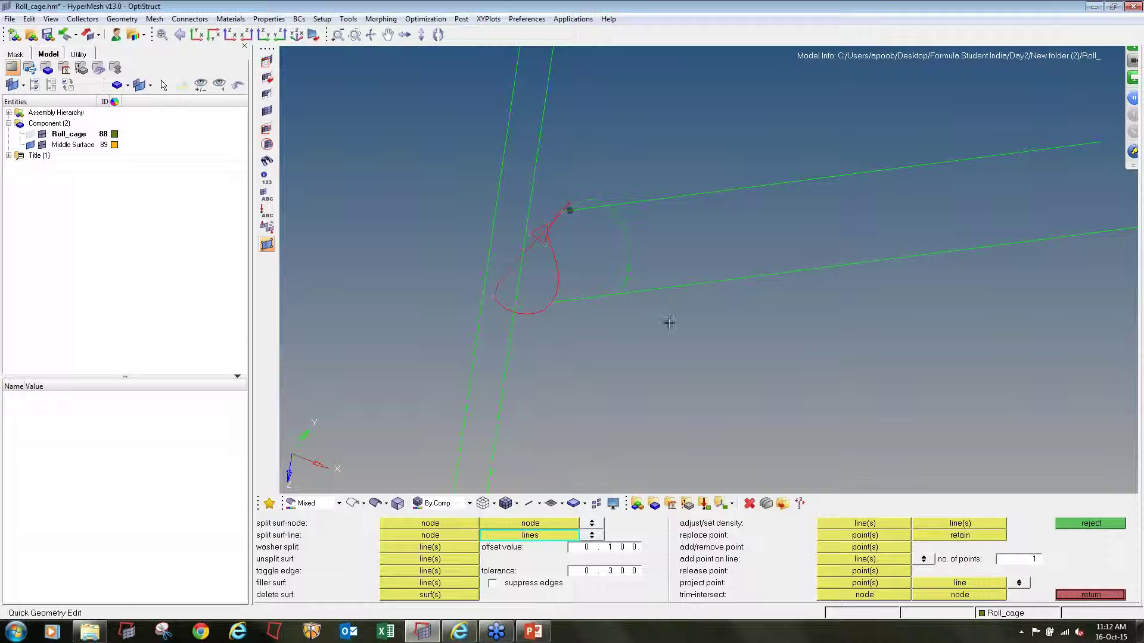
pyautogui.click(1077, 527)
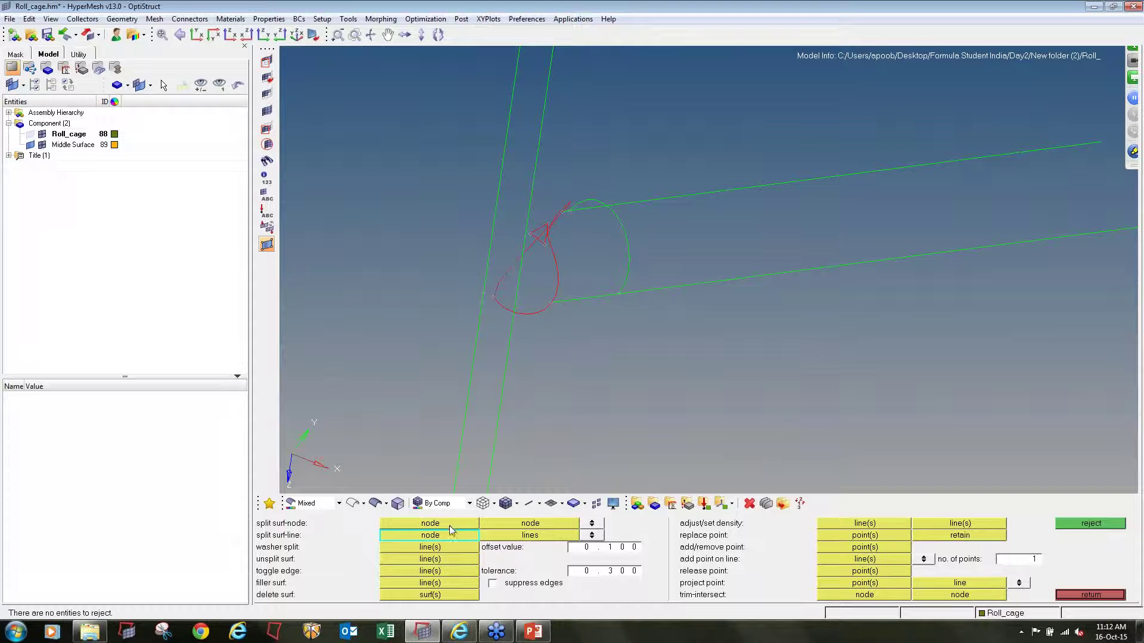
pyautogui.click(427, 560)
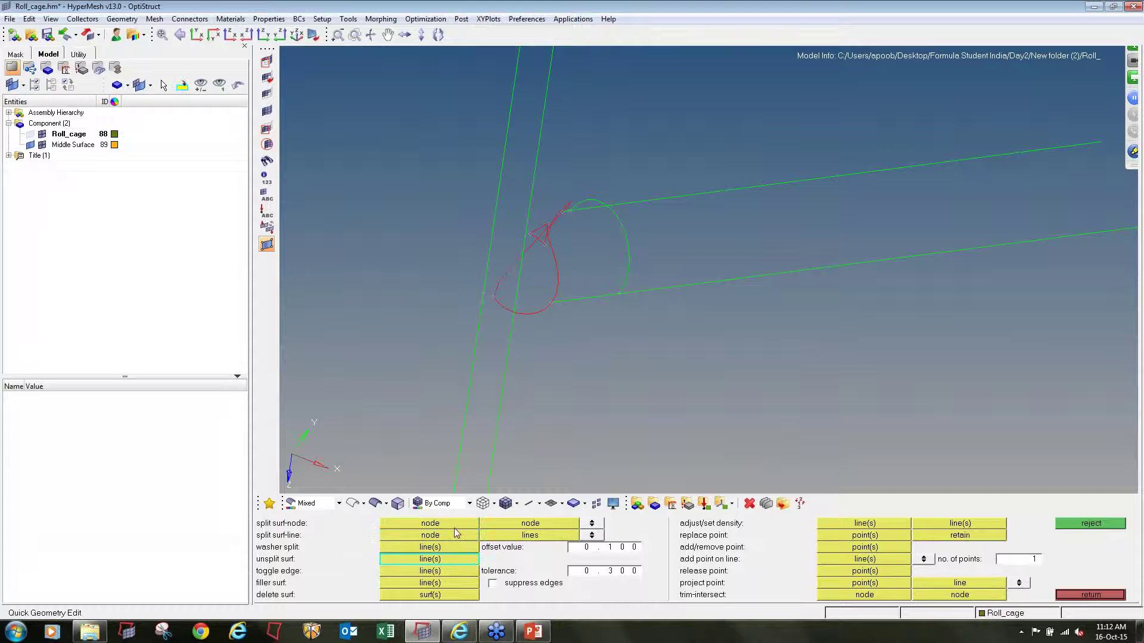
pyautogui.click(621, 219)
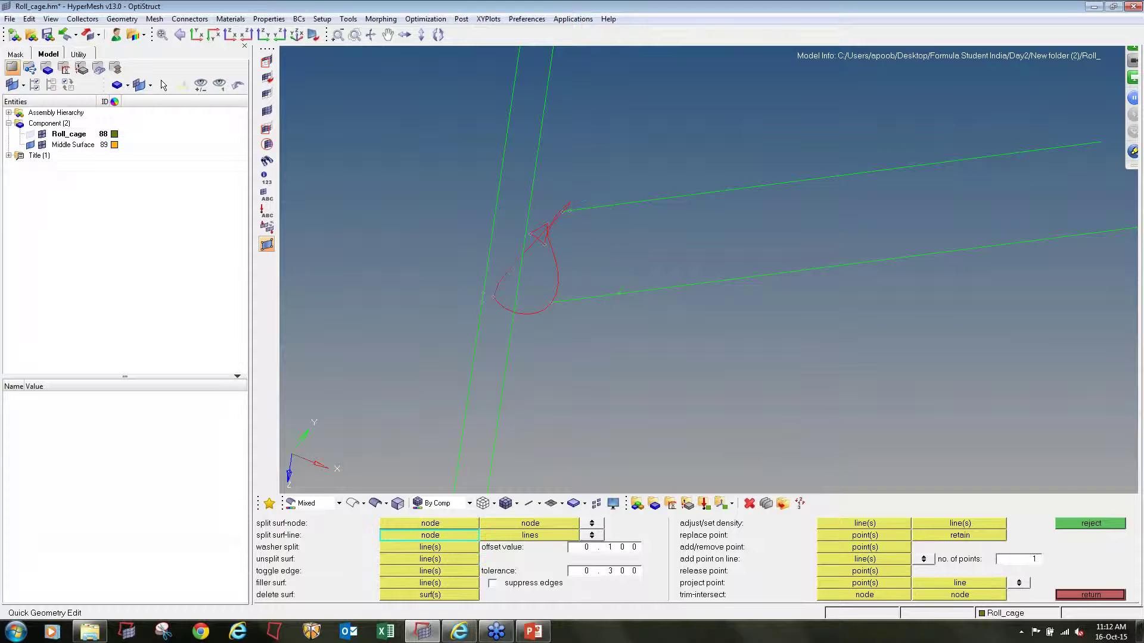
# Step: Split the branch tube around its full circumference a short distance from the junction
pyautogui.click(621, 298)
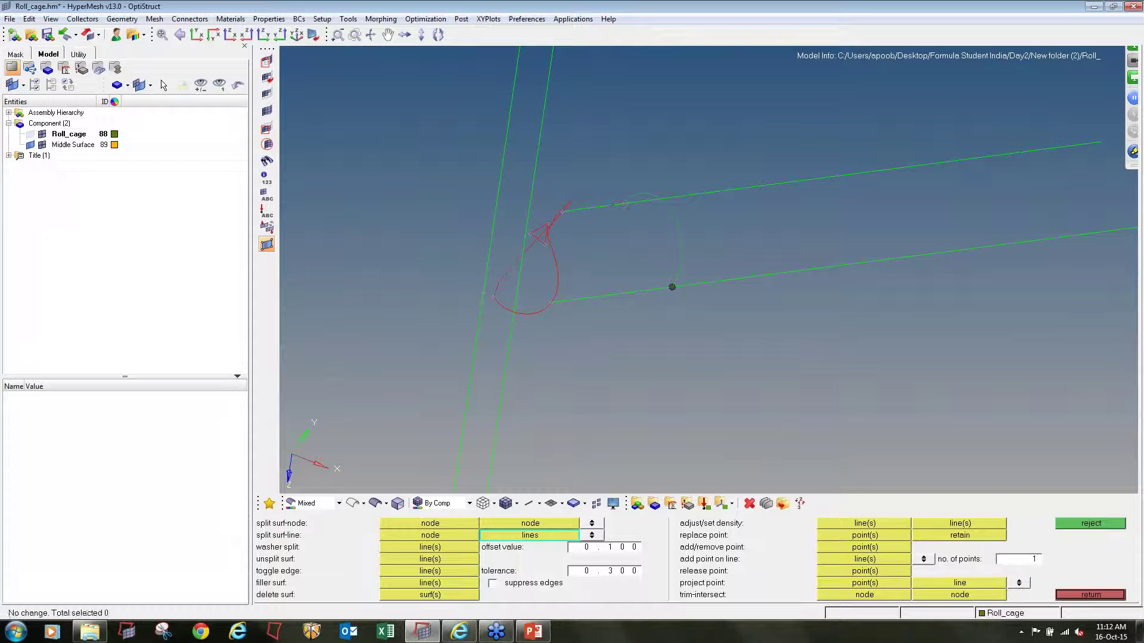
pyautogui.click(609, 204)
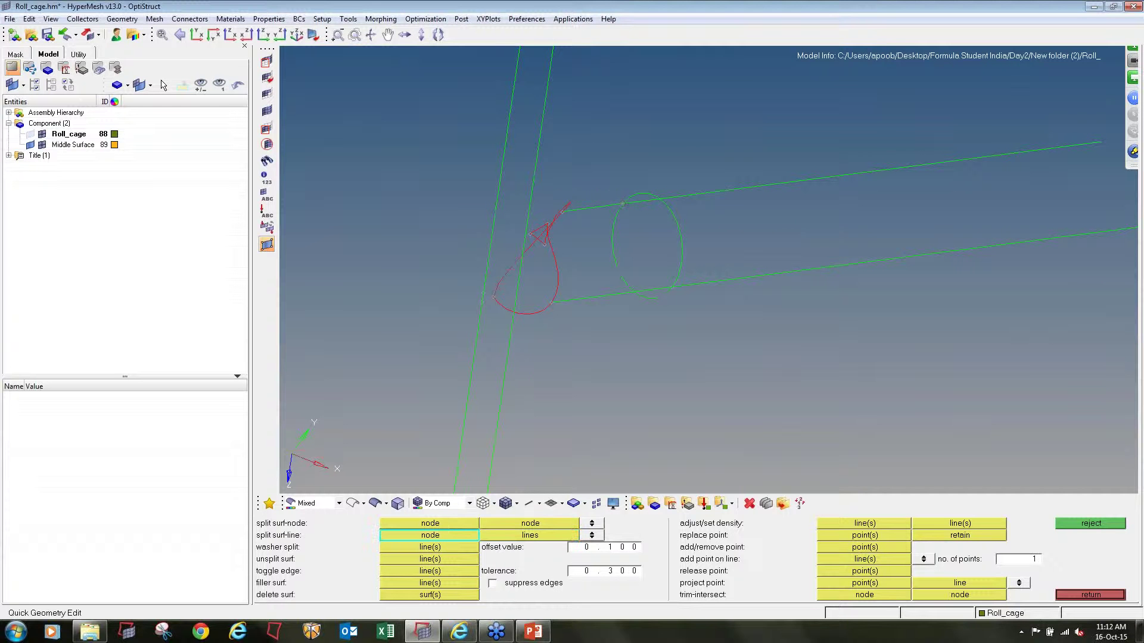
# Step: Try to split the upright tube just below the branch junction with split surf-line
pyautogui.moveTo(524, 325)
pyautogui.keyDown('ctrl'); pyautogui.mouseDown()
pyautogui.moveTo(539, 314)
pyautogui.moveTo(528, 317)
pyautogui.mouseUp(); pyautogui.keyUp('ctrl')
pyautogui.click(489, 315)
pyautogui.click(485, 333)
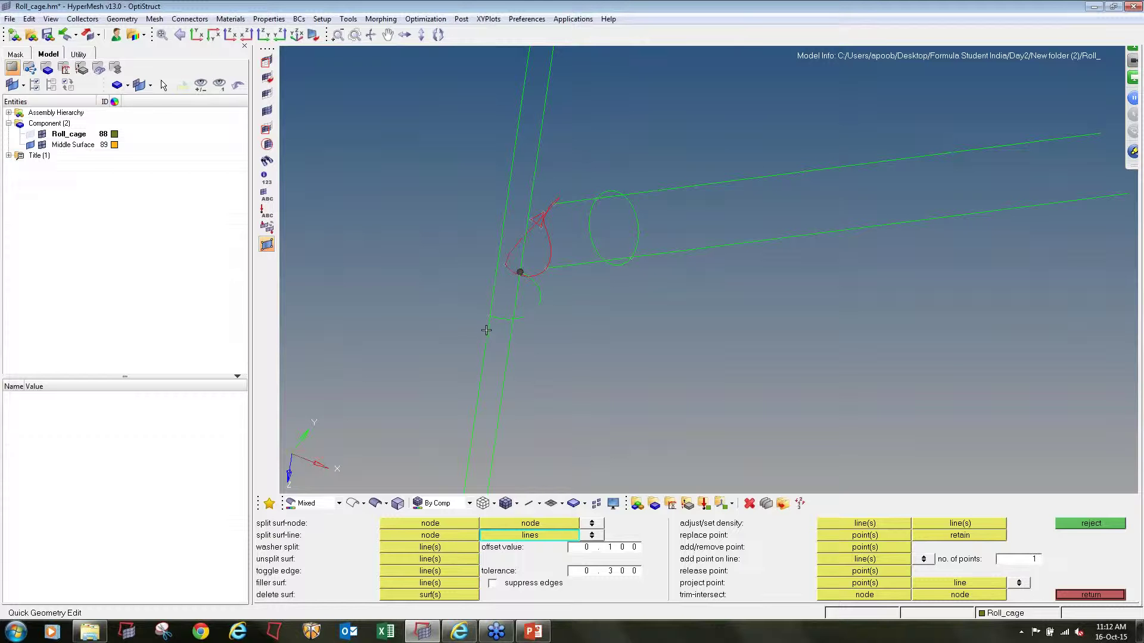
pyautogui.click(1086, 522)
pyautogui.press('Escape')
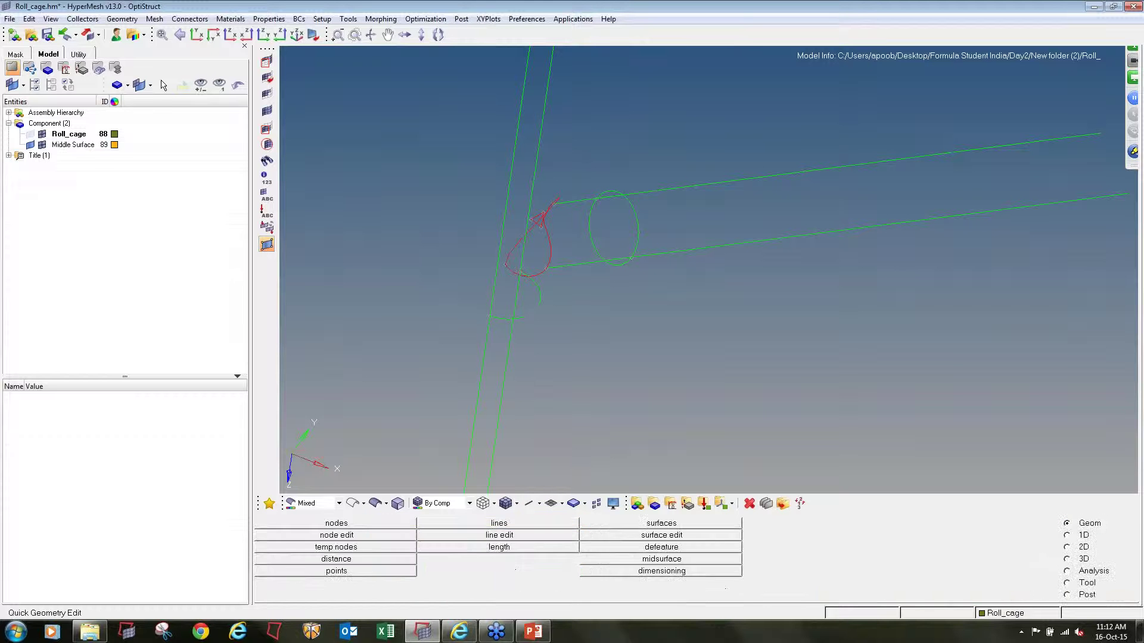
# Step: Return to shaded display and delete the branch tube's short end surfaces between the split ring and the upright tube
pyautogui.click(375, 504)
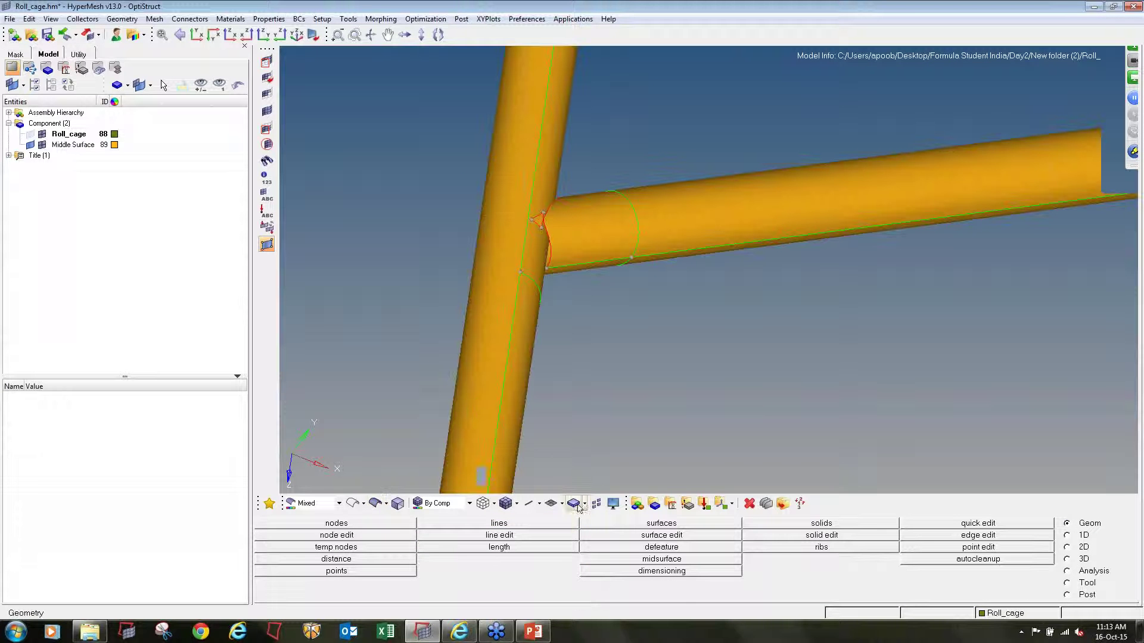
pyautogui.click(749, 503)
pyautogui.click(575, 249)
pyautogui.middleClick(575, 249)
pyautogui.click(575, 241)
pyautogui.middleClick(575, 241)
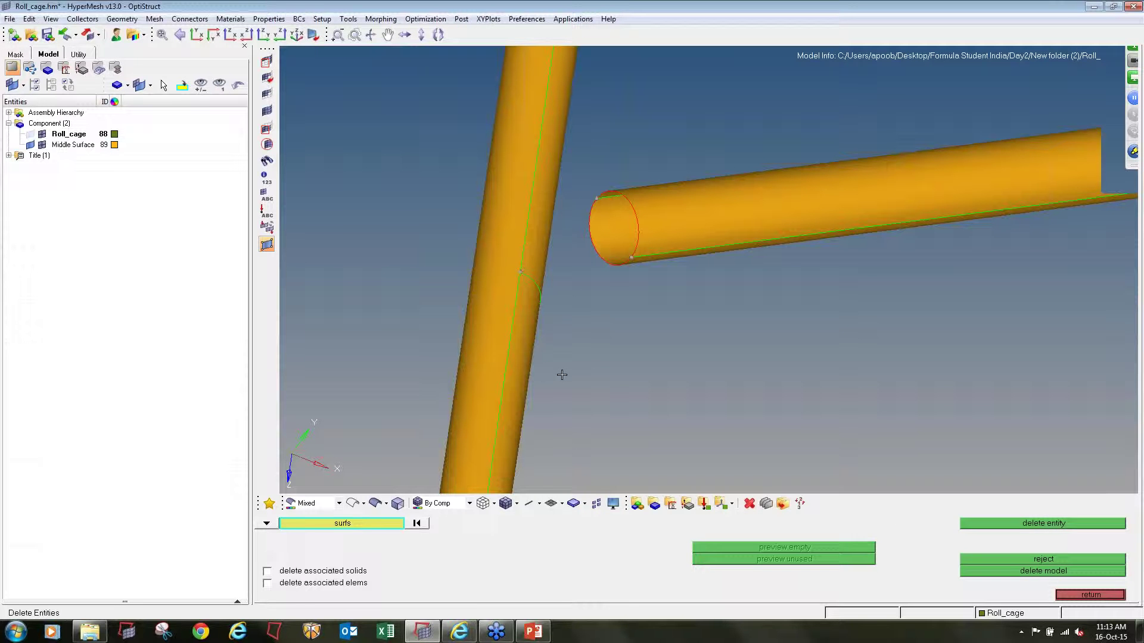
# Step: Remove the leftover split edge from the upright tube with unsplit surf
pyautogui.press('F11')
pyautogui.click(405, 560)
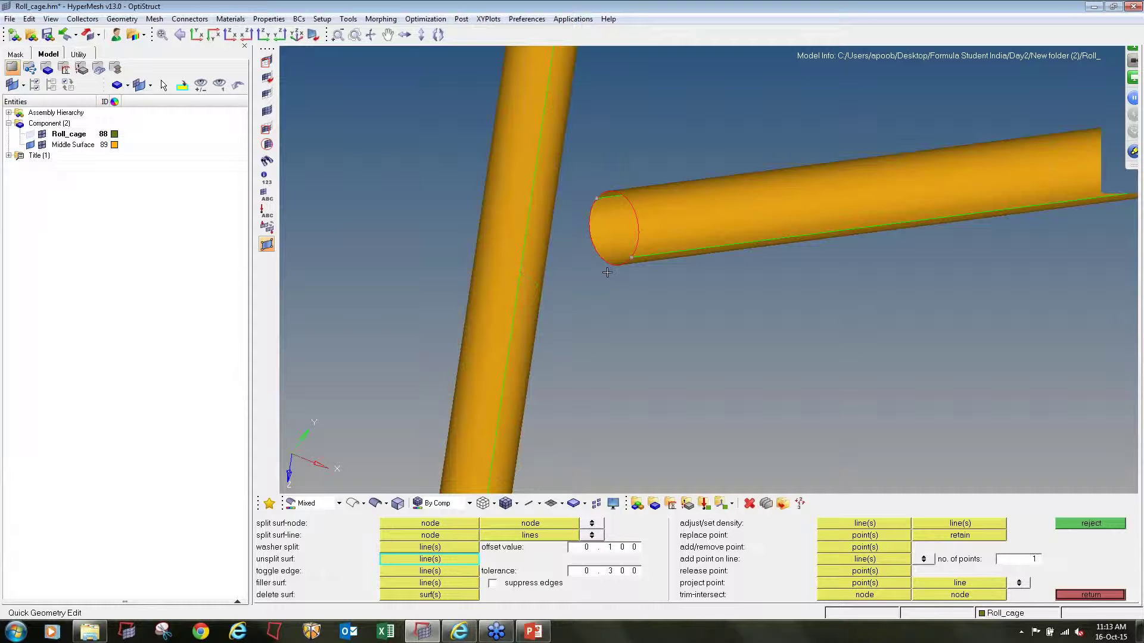
# Step: Set the surface extend options to extend over edges by a distance of 100
pyautogui.hotkey('shift', 'F9')
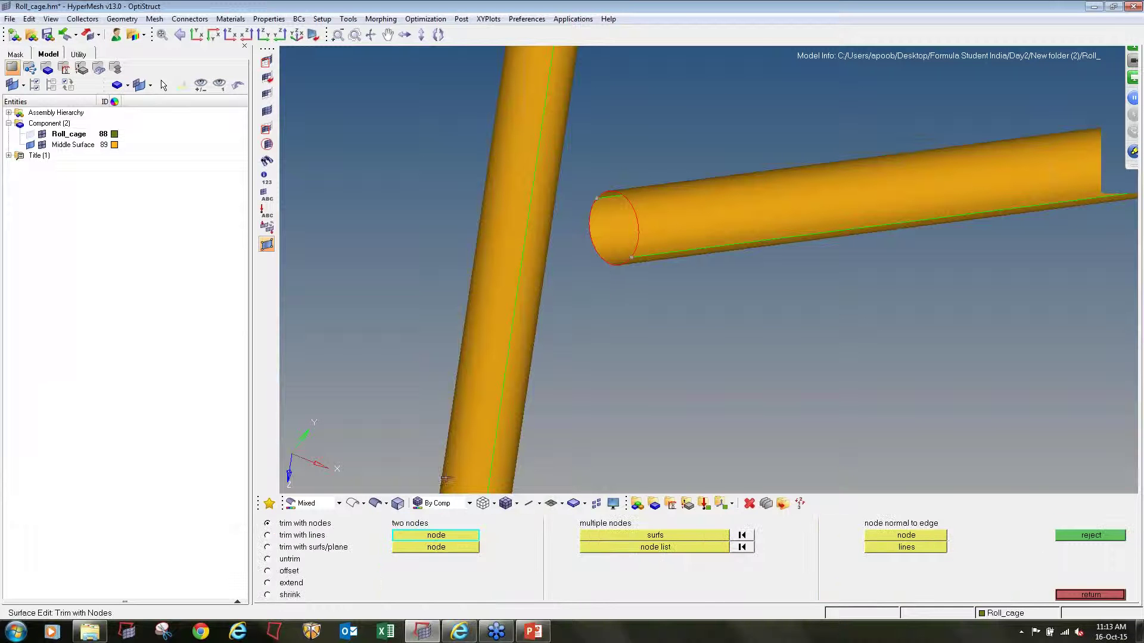
pyautogui.click(268, 583)
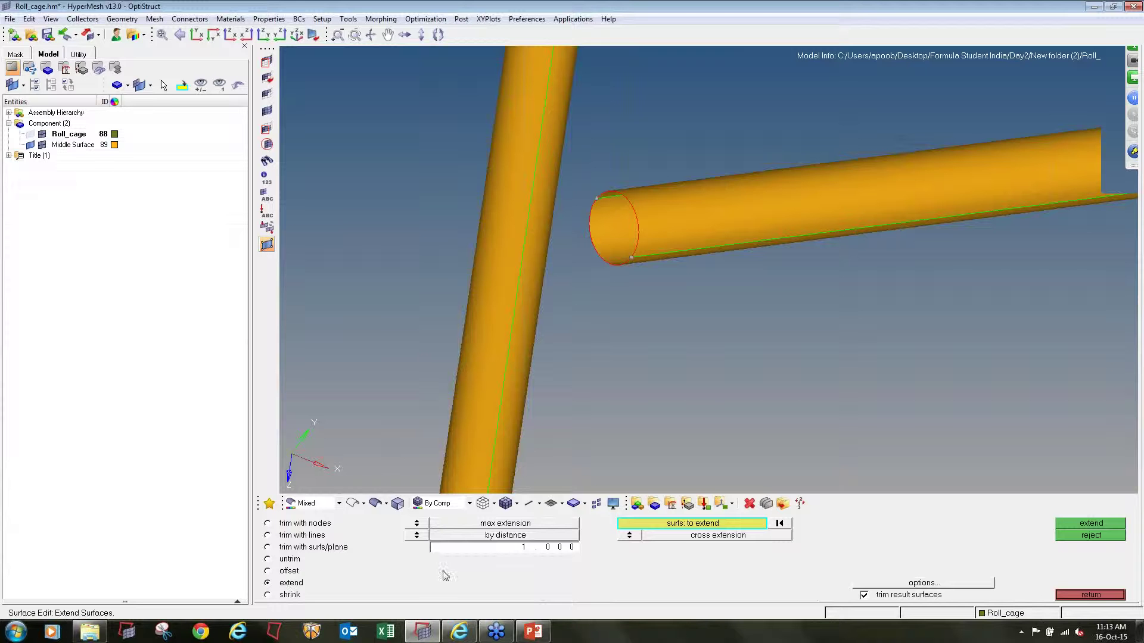
pyautogui.keyDown('ctrl'); pyautogui.moveTo(561, 288); pyautogui.dragTo(588, 243); pyautogui.keyUp('ctrl')
pyautogui.keyDown('ctrl'); pyautogui.scroll(4, 587, 250); pyautogui.keyUp('ctrl')
pyautogui.click(621, 291)
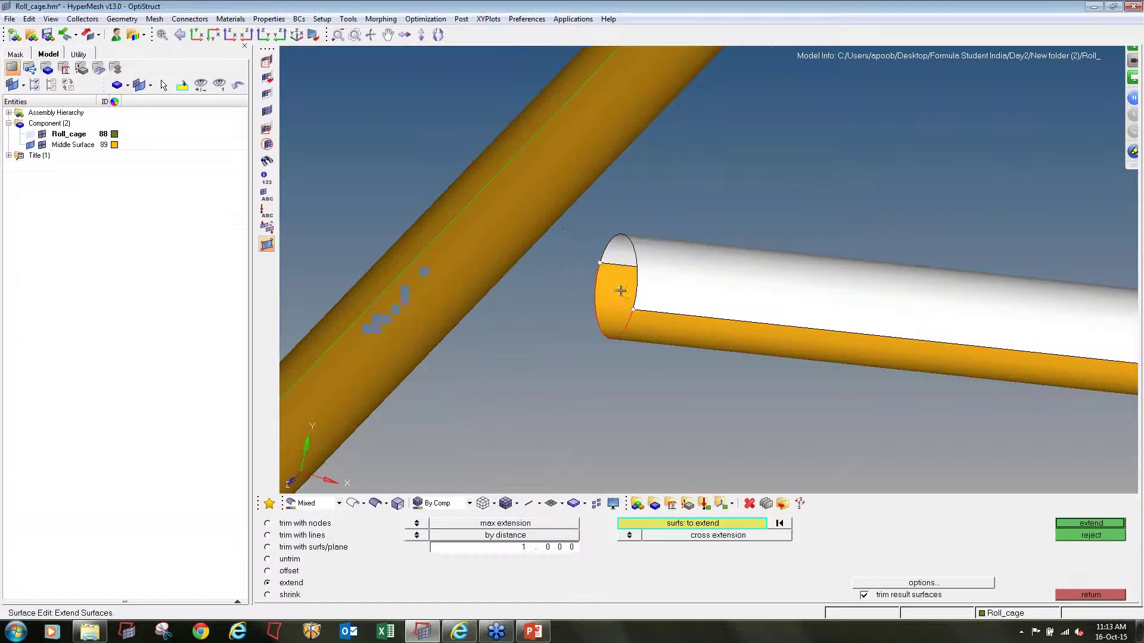
pyautogui.click(417, 523)
pyautogui.click(417, 535)
pyautogui.click(415, 549)
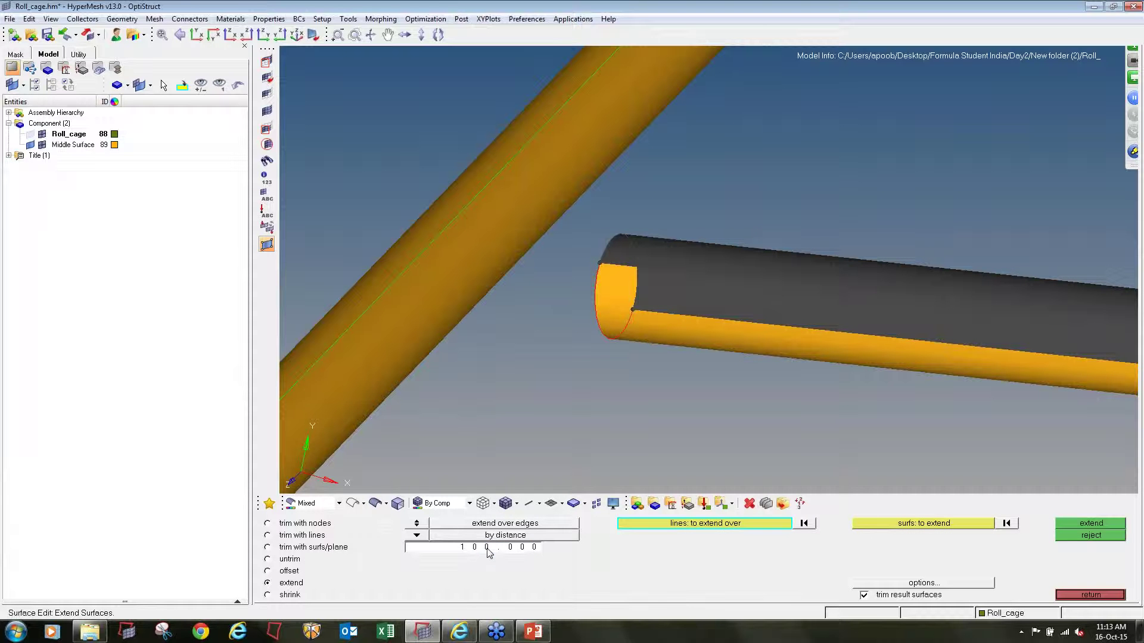
# Step: Try to extend the branch tube's open end edges by 100 through the upright tube, and reject the result
pyautogui.click(631, 321)
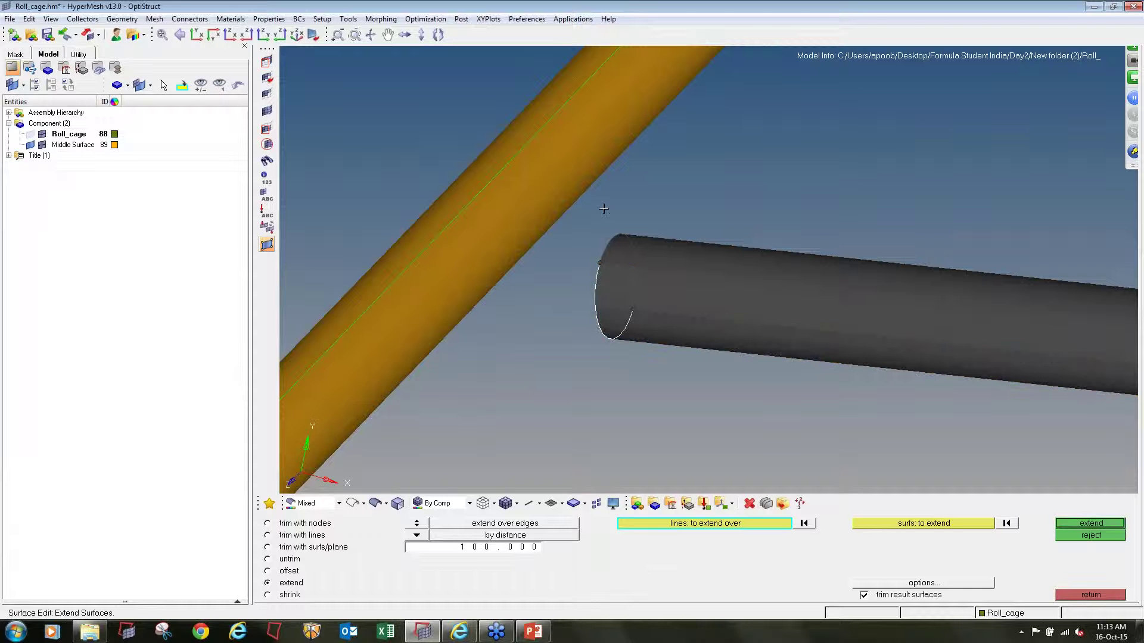
pyautogui.click(621, 231)
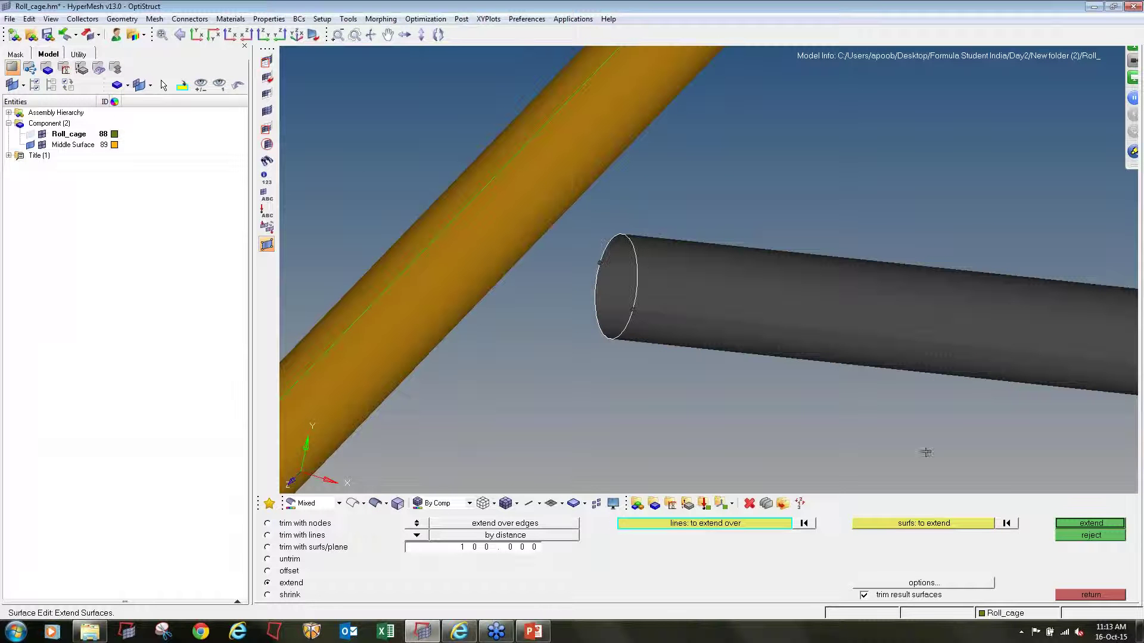
pyautogui.click(1091, 523)
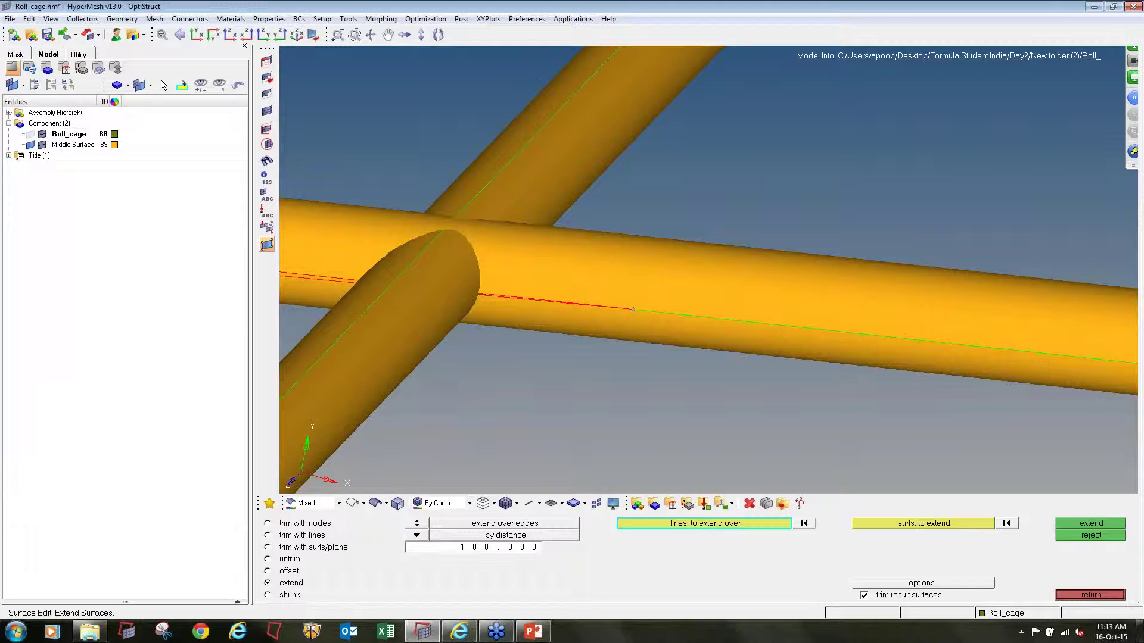
pyautogui.click(1088, 535)
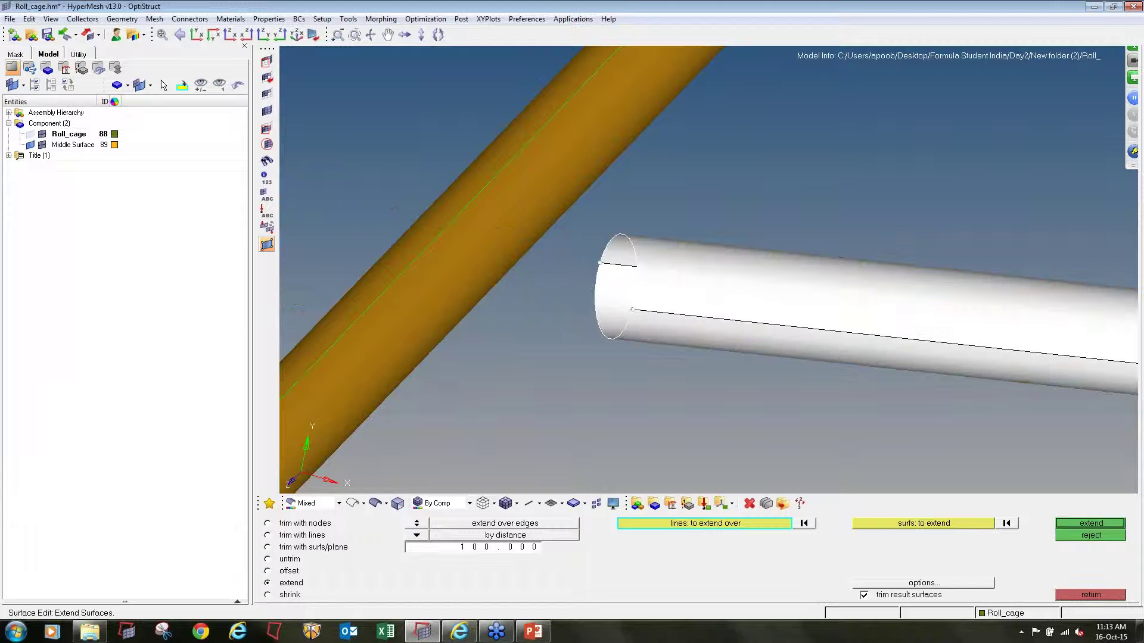
# Step: Clear the previous selections and extend both end edges of the branch tube by 100 through the upright tube
pyautogui.click(804, 523)
pyautogui.click(1006, 523)
pyautogui.click(747, 525)
pyautogui.click(632, 242)
pyautogui.click(601, 317)
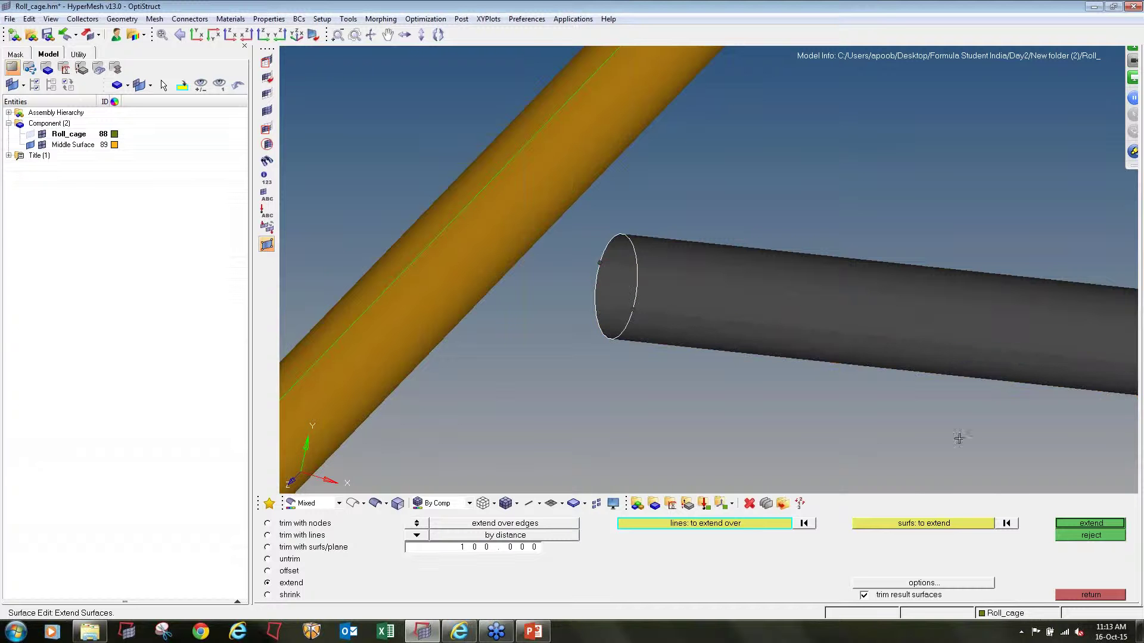
pyautogui.click(1108, 524)
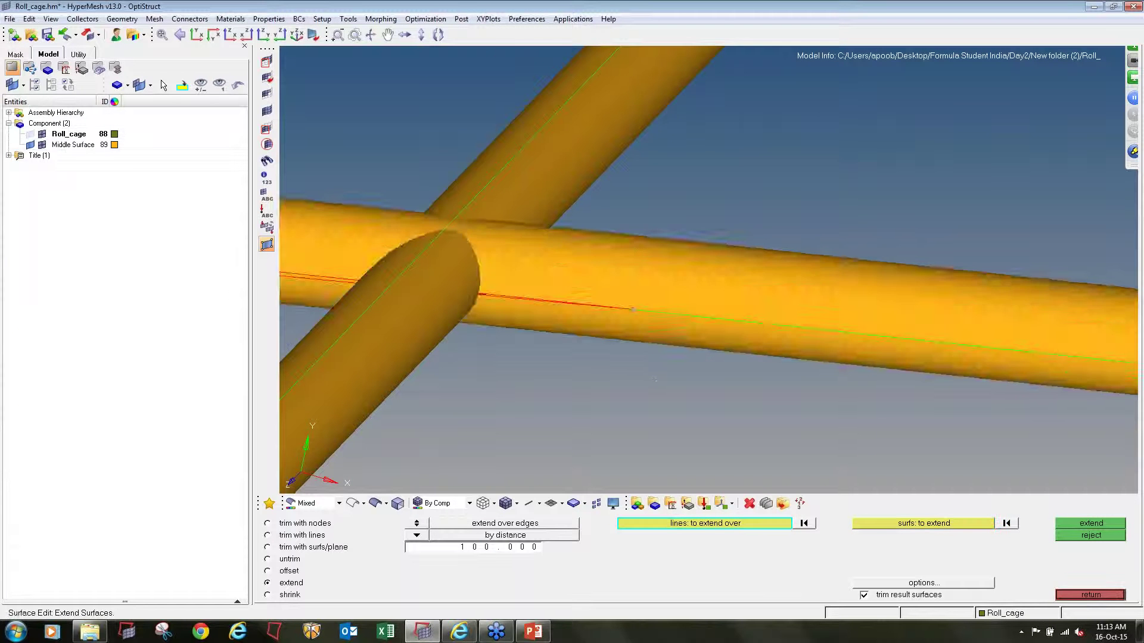
# Step: Merge the two separate seam points at the extended tube's open end with replace point, closing the gap between its halves
pyautogui.keyDown('ctrl'); pyautogui.scroll(-4, 579, 305); pyautogui.keyUp('ctrl')
pyautogui.keyDown('ctrl'); pyautogui.moveTo(480, 312); pyautogui.dragTo(323, 247); pyautogui.keyUp('ctrl')
pyautogui.keyDown('ctrl'); pyautogui.scroll(5, 323, 248); pyautogui.keyUp('ctrl')
pyautogui.keyDown('ctrl'); pyautogui.scroll(-3, 551, 286); pyautogui.keyUp('ctrl')
pyautogui.keyDown('ctrl'); pyautogui.scroll(-1, 551, 285); pyautogui.keyUp('ctrl')
pyautogui.keyDown('ctrl'); pyautogui.moveTo(551, 286); pyautogui.dragTo(556, 360); pyautogui.keyUp('ctrl')
pyautogui.keyDown('ctrl'); pyautogui.scroll(4, 556, 360); pyautogui.keyUp('ctrl')
pyautogui.press('F11')
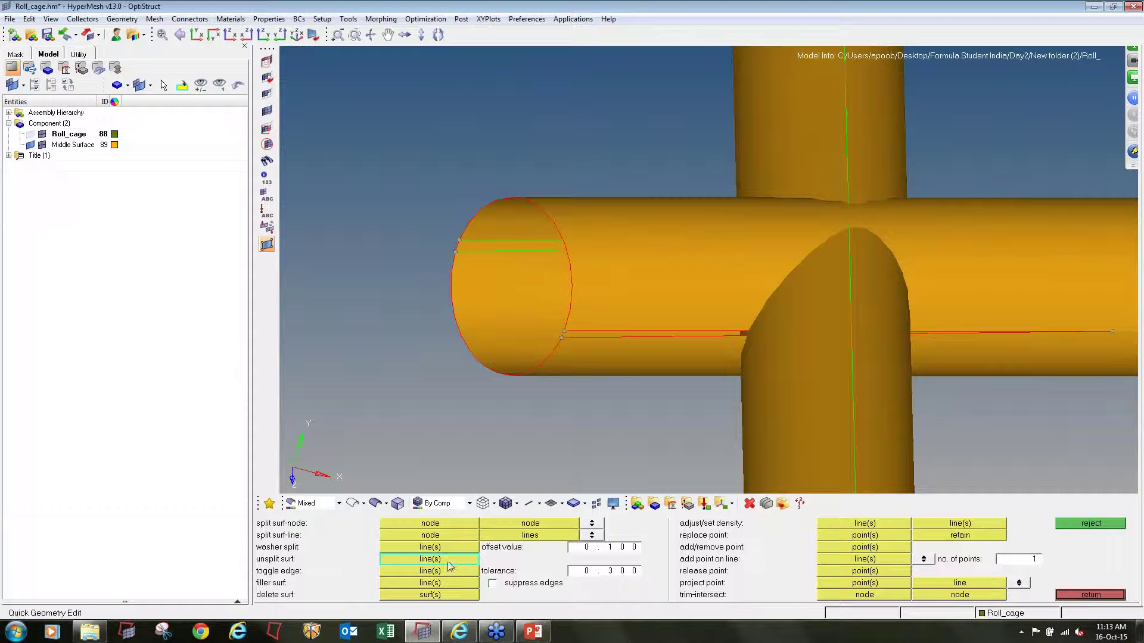
pyautogui.click(835, 541)
pyautogui.scroll(2, 565, 333)
pyautogui.click(563, 328)
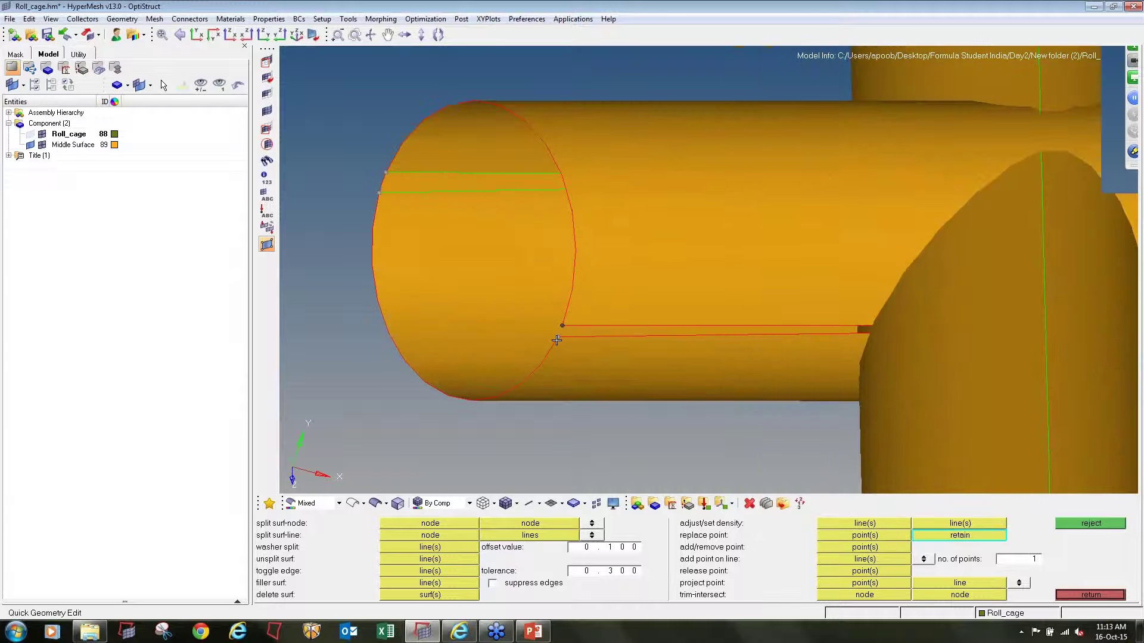
pyautogui.click(556, 340)
pyautogui.scroll(-3, 565, 292)
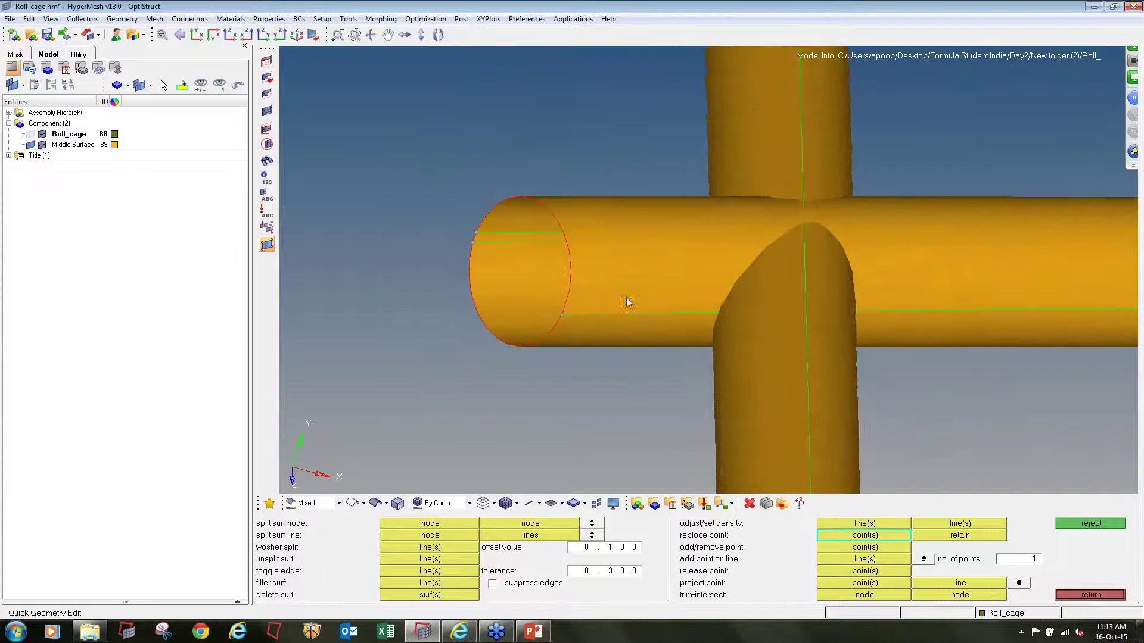
# Step: Remove the extra seam line on the opposite side of the extended tube with unsplit surf
pyautogui.keyDown('ctrl'); pyautogui.moveTo(625, 298); pyautogui.dragTo(800, 391); pyautogui.keyUp('ctrl')
pyautogui.click(430, 559)
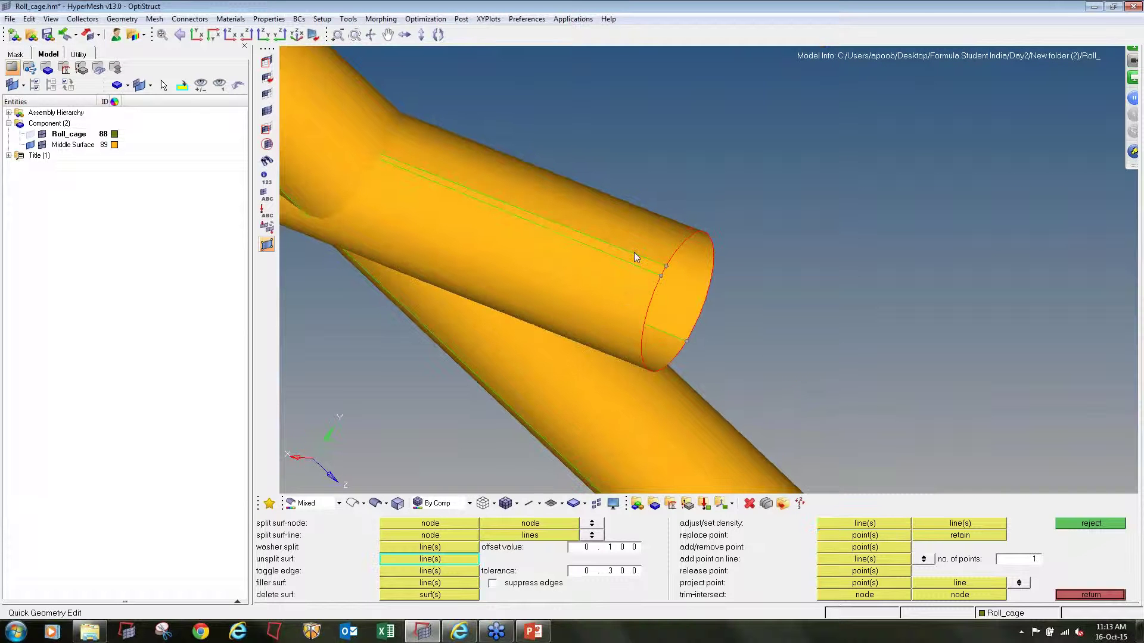
pyautogui.keyDown('ctrl'); pyautogui.scroll(-2, 632, 265); pyautogui.keyUp('ctrl')
pyautogui.keyDown('ctrl'); pyautogui.moveTo(632, 265); pyautogui.dragTo(332, 229); pyautogui.keyUp('ctrl')
pyautogui.keyDown('ctrl'); pyautogui.moveTo(627, 287); pyautogui.dragTo(619, 333); pyautogui.keyUp('ctrl')
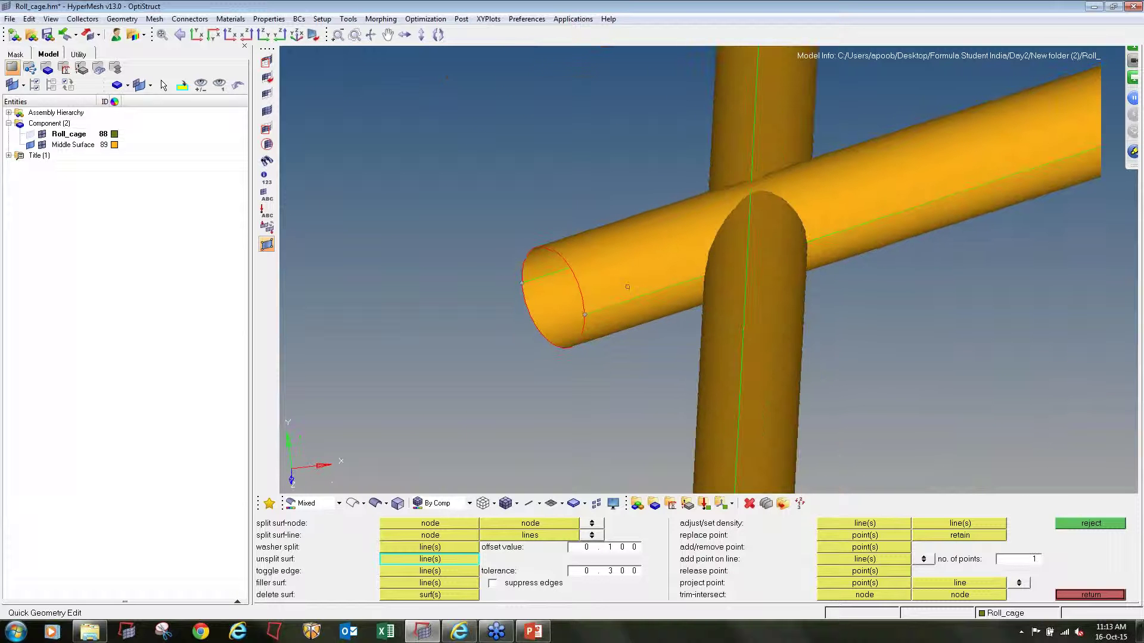
# Step: Trim the upright tube and the branch tube surfaces against each other, with trim both enabled
pyautogui.hotkey('shift', 'F11')
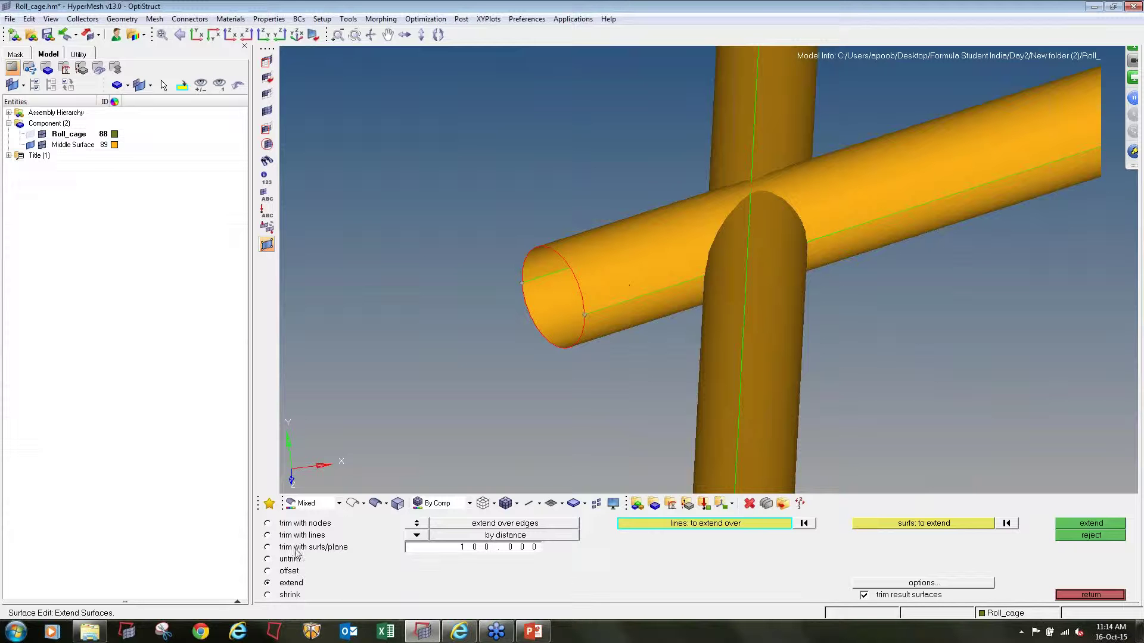
pyautogui.click(298, 548)
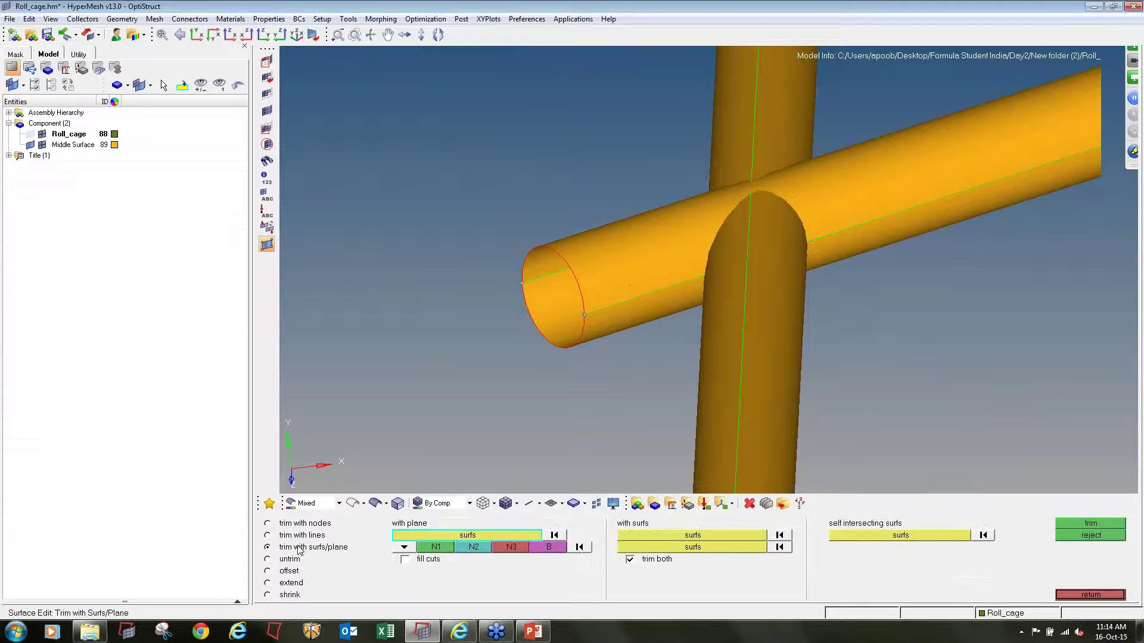
pyautogui.click(693, 535)
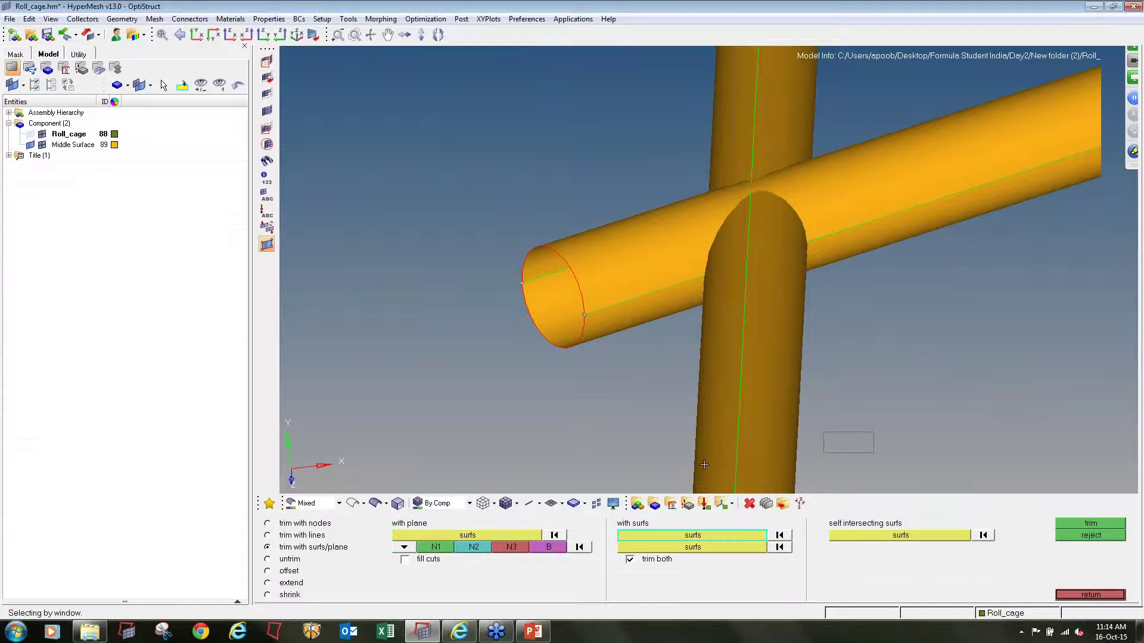
pyautogui.click(709, 482)
pyautogui.click(691, 547)
pyautogui.click(660, 327)
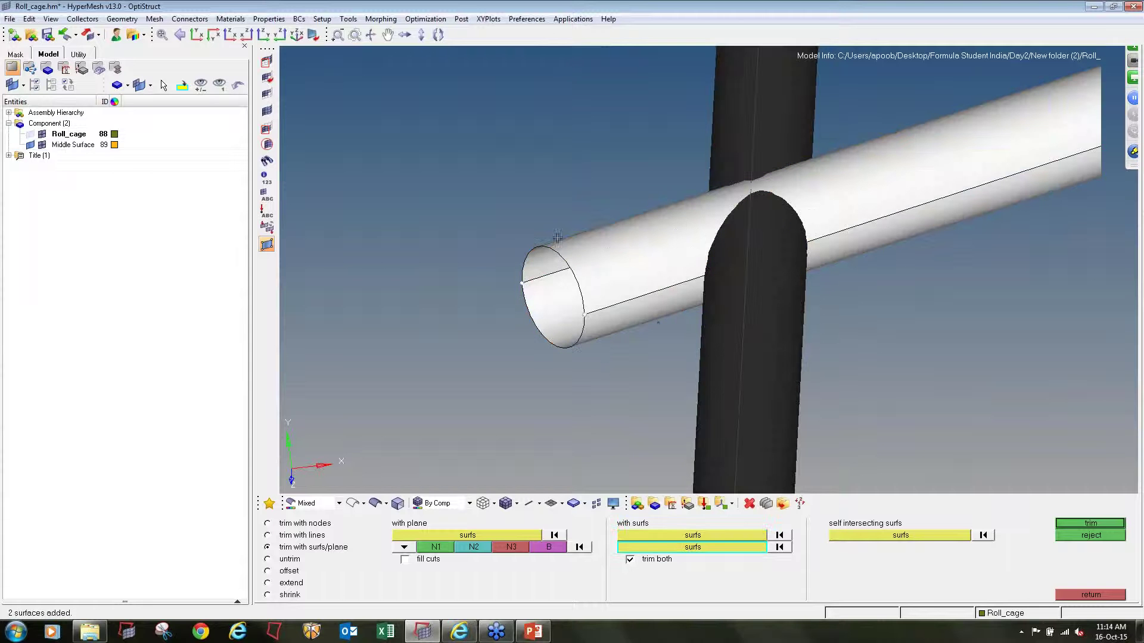
pyautogui.click(1090, 523)
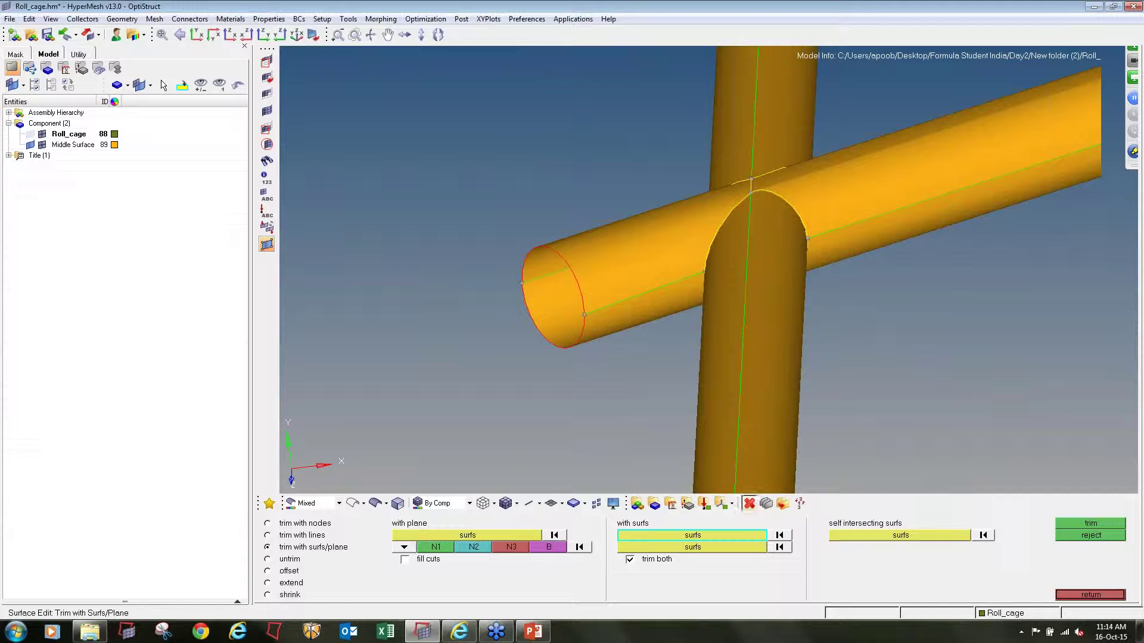
# Step: Delete both surfaces of the branch tube stub that protrudes beyond the upright tube
pyautogui.click(749, 504)
pyautogui.click(643, 244)
pyautogui.middleClick(605, 244)
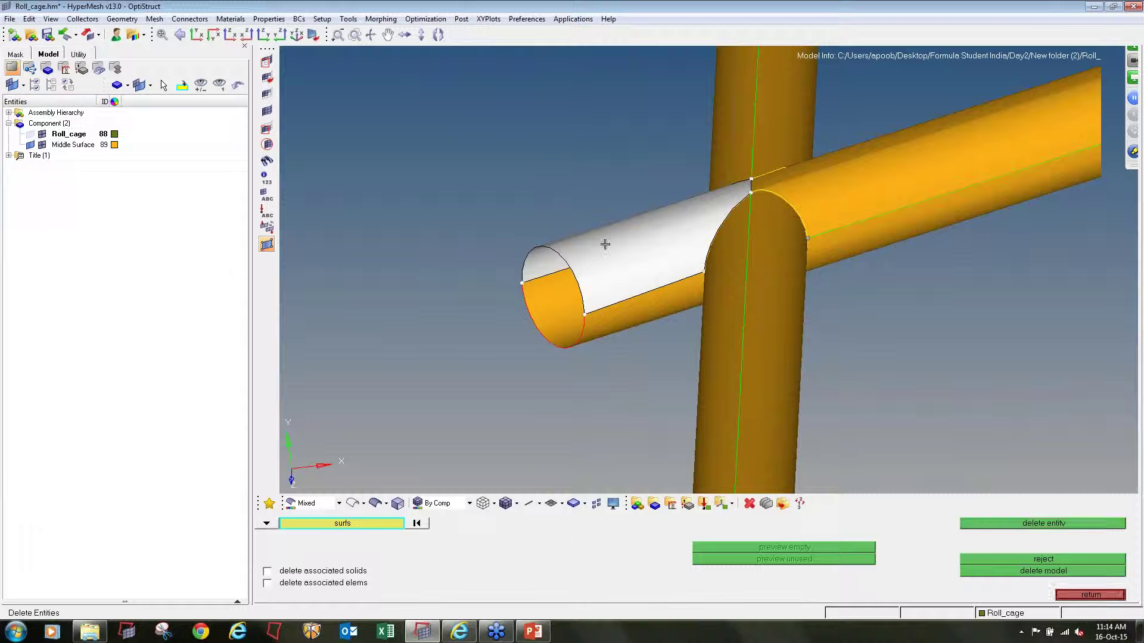
pyautogui.click(616, 323)
pyautogui.middleClick(616, 323)
# Step: Mask the outer tube surfaces around the junction so only the stray surfaces inside it stay displayed
pyautogui.keyDown('ctrl'); pyautogui.moveTo(843, 268); pyautogui.dragTo(584, 300); pyautogui.keyUp('ctrl')
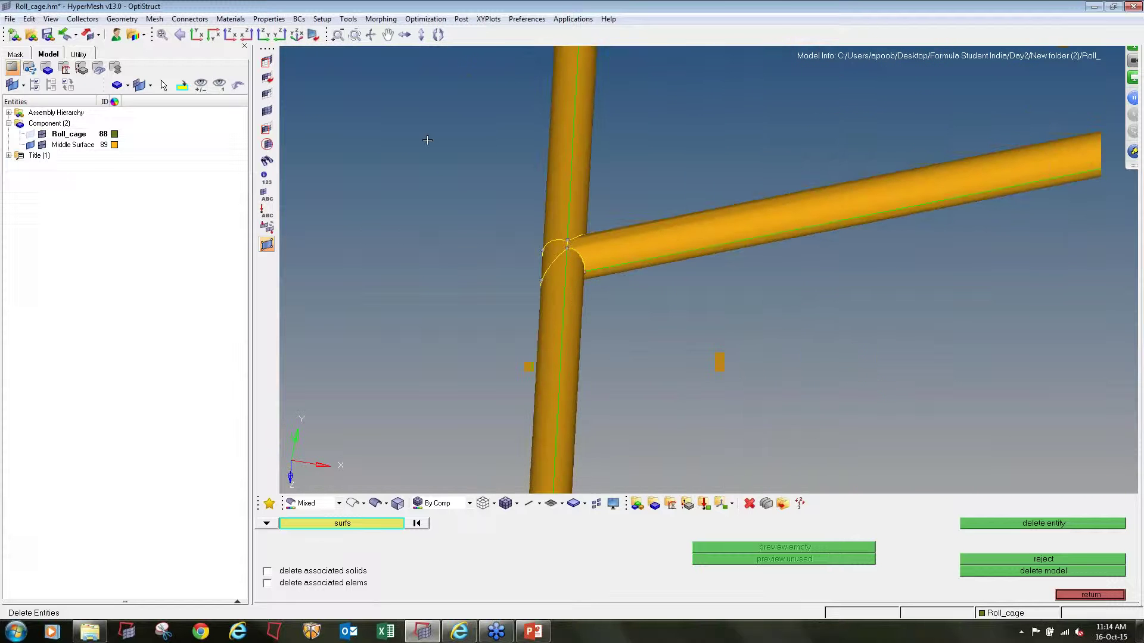
pyautogui.click(267, 60)
pyautogui.click(547, 107)
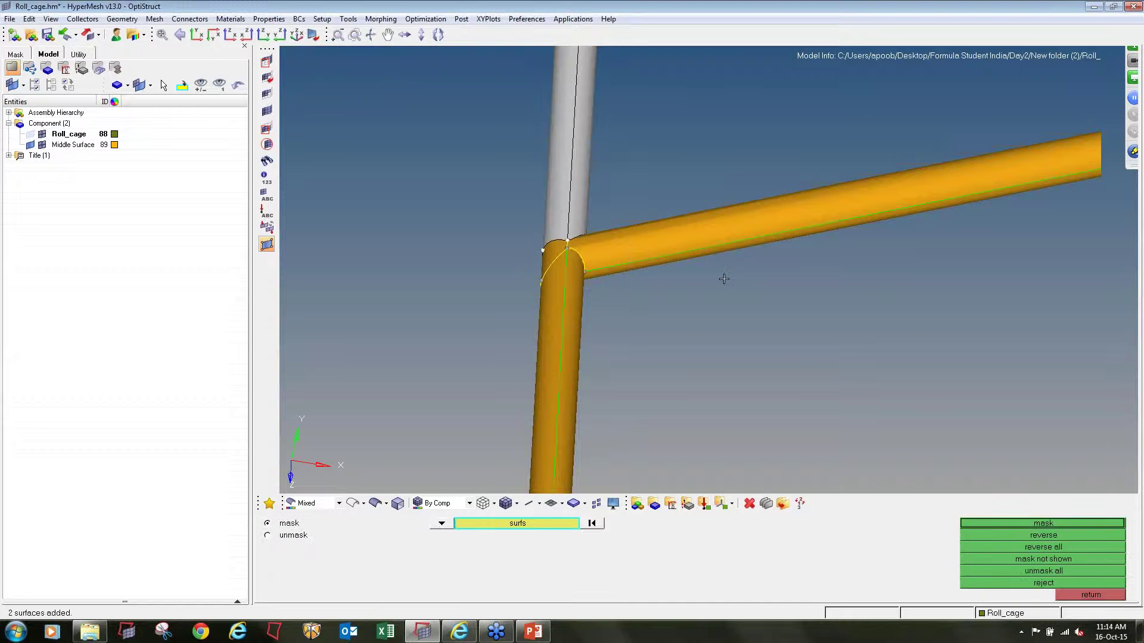
pyautogui.keyDown('shift'); pyautogui.moveTo(731, 208); pyautogui.dragTo(734, 200); pyautogui.keyUp('shift')
pyautogui.keyDown('shift'); pyautogui.moveTo(633, 385); pyautogui.dragTo(524, 363); pyautogui.keyUp('shift')
pyautogui.keyDown('ctrl'); pyautogui.moveTo(510, 281); pyautogui.dragTo(613, 290); pyautogui.keyUp('ctrl')
pyautogui.keyDown('ctrl'); pyautogui.scroll(3, 613, 289); pyautogui.keyUp('ctrl')
pyautogui.click(414, 205)
pyautogui.keyDown('ctrl'); pyautogui.moveTo(414, 205); pyautogui.dragTo(372, 280); pyautogui.keyUp('ctrl')
pyautogui.keyDown('ctrl'); pyautogui.moveTo(372, 280); pyautogui.dragTo(502, 287, button='right'); pyautogui.keyUp('ctrl')
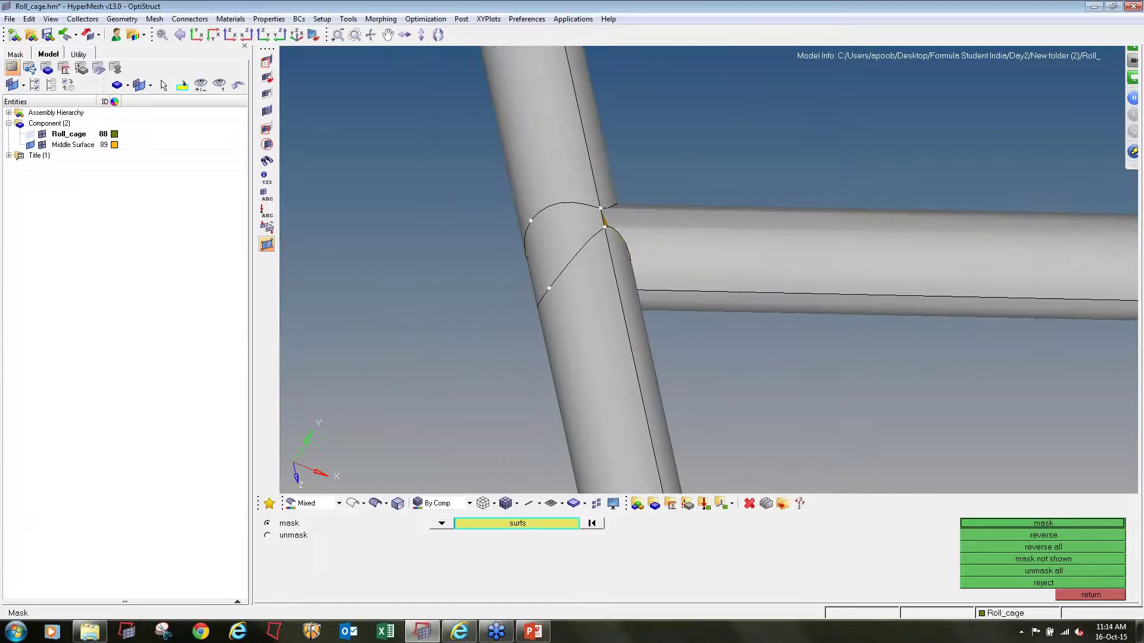
pyautogui.middleClick(501, 262)
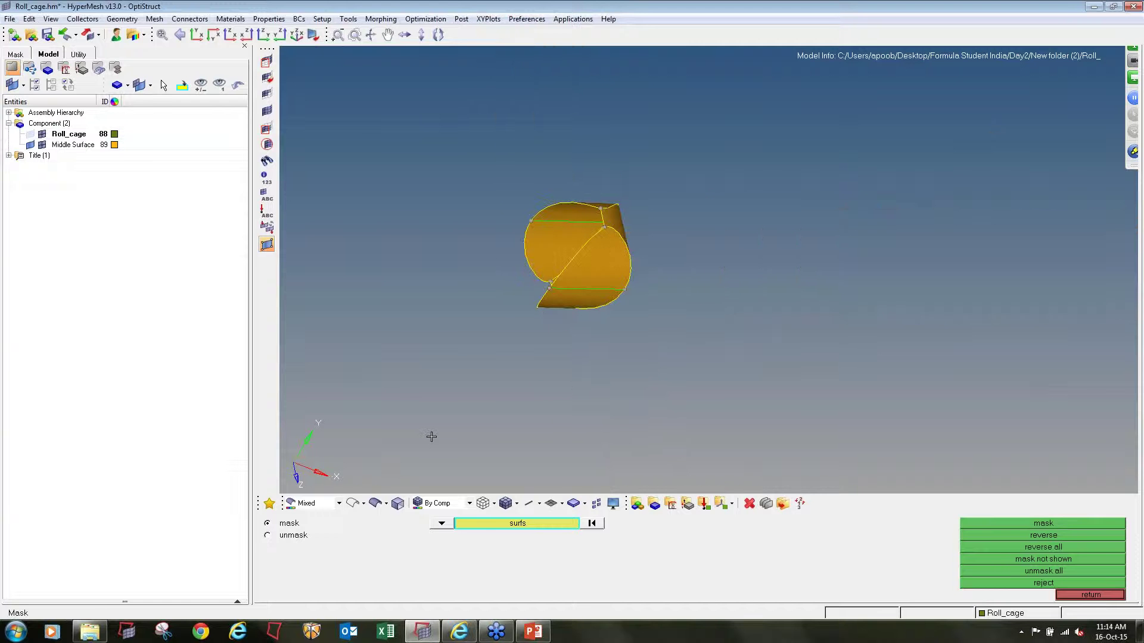
# Step: Delete the isolated stray surfaces inside the junction and unmask the rest of the roll cage
pyautogui.click(748, 503)
pyautogui.keyDown('shift'); pyautogui.moveTo(684, 322); pyautogui.dragTo(492, 191); pyautogui.keyUp('shift')
pyautogui.middleClick(500, 234)
pyautogui.click(266, 111)
pyautogui.keyDown('ctrl'); pyautogui.moveTo(664, 263); pyautogui.dragTo(681, 306); pyautogui.keyUp('ctrl')
pyautogui.press('F11')
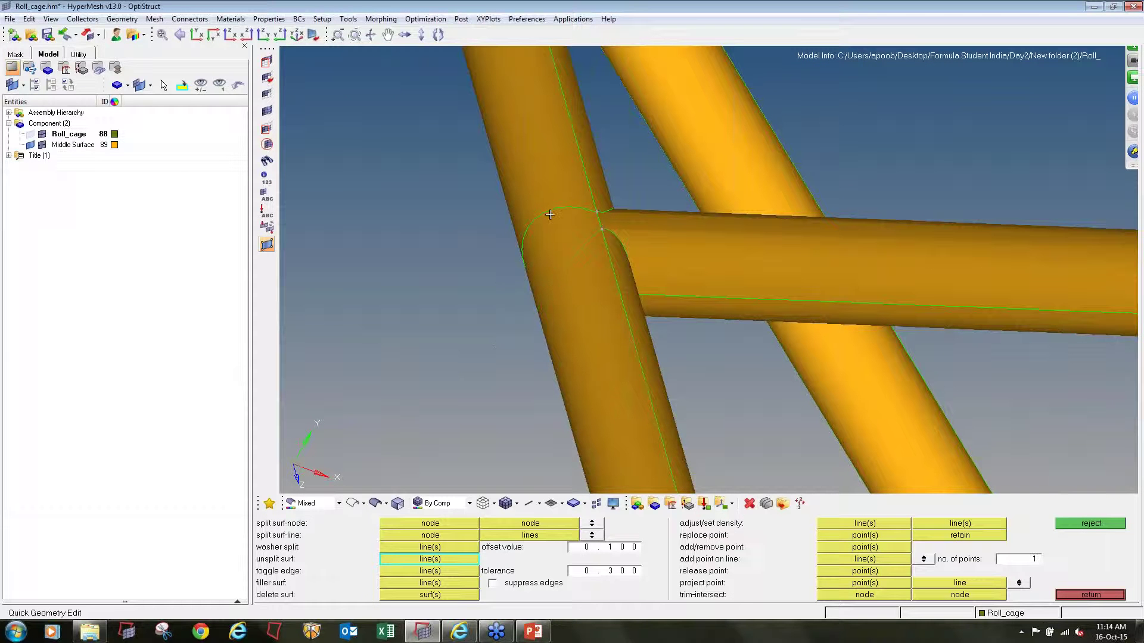
pyautogui.keyDown('ctrl'); pyautogui.moveTo(549, 234); pyautogui.dragTo(476, 274); pyautogui.keyUp('ctrl')
pyautogui.keyDown('ctrl'); pyautogui.scroll(-6, 482, 276); pyautogui.keyUp('ctrl')
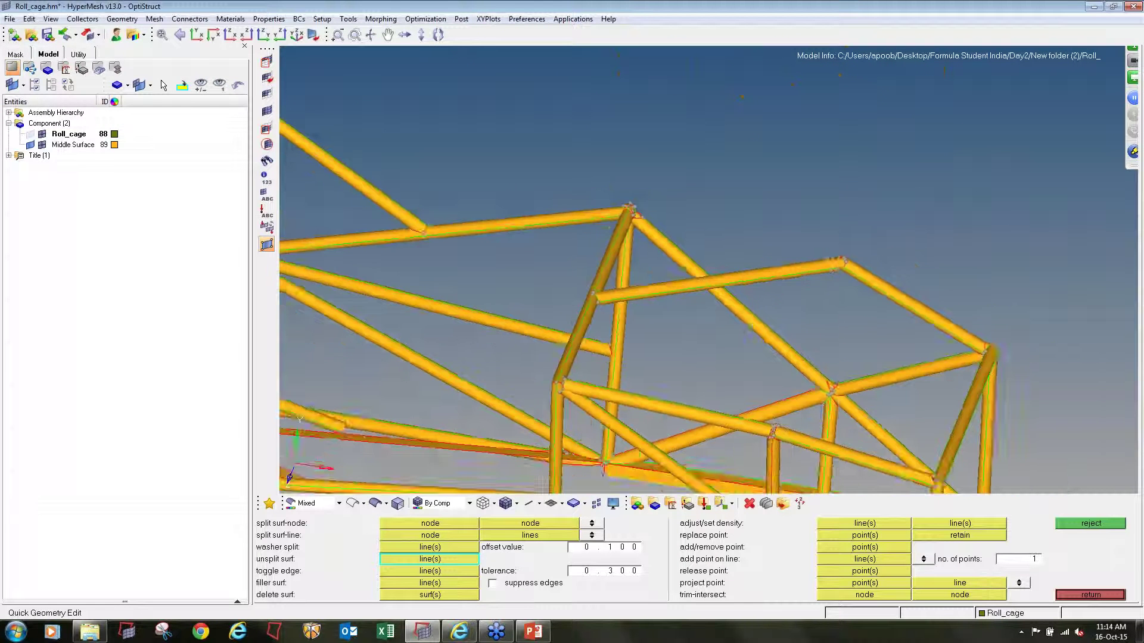
pyautogui.moveTo(608, 327)
pyautogui.keyDown('ctrl'); pyautogui.mouseDown()
pyautogui.moveTo(584, 301)
pyautogui.moveTo(622, 321)
pyautogui.mouseUp(); pyautogui.keyUp('ctrl')
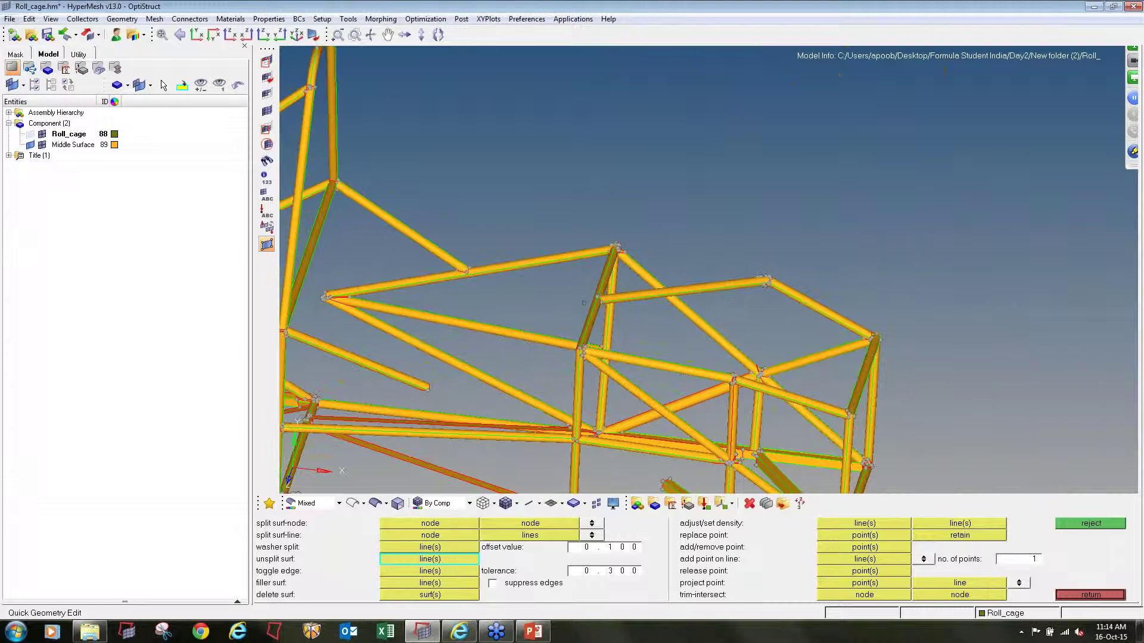
# Step: Open 2D_Roll_Cage_for_Meshing.hm from the Day2 folder, discarding the unsaved model, and display its geometry shaded
pyautogui.click(36, 36)
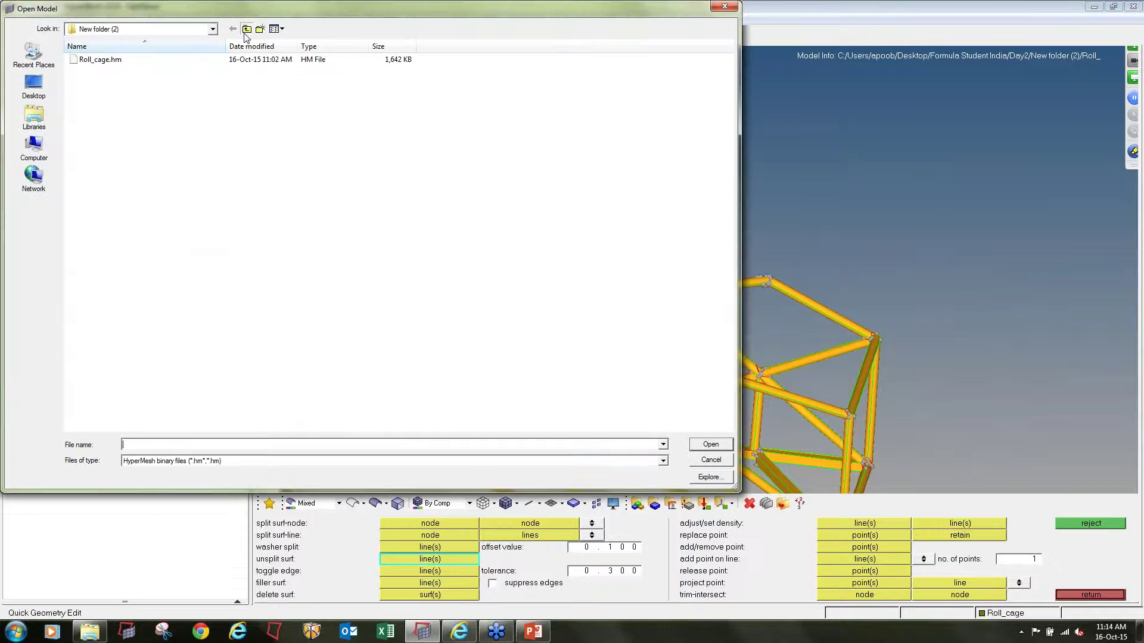
pyautogui.click(246, 28)
pyautogui.doubleClick(164, 84)
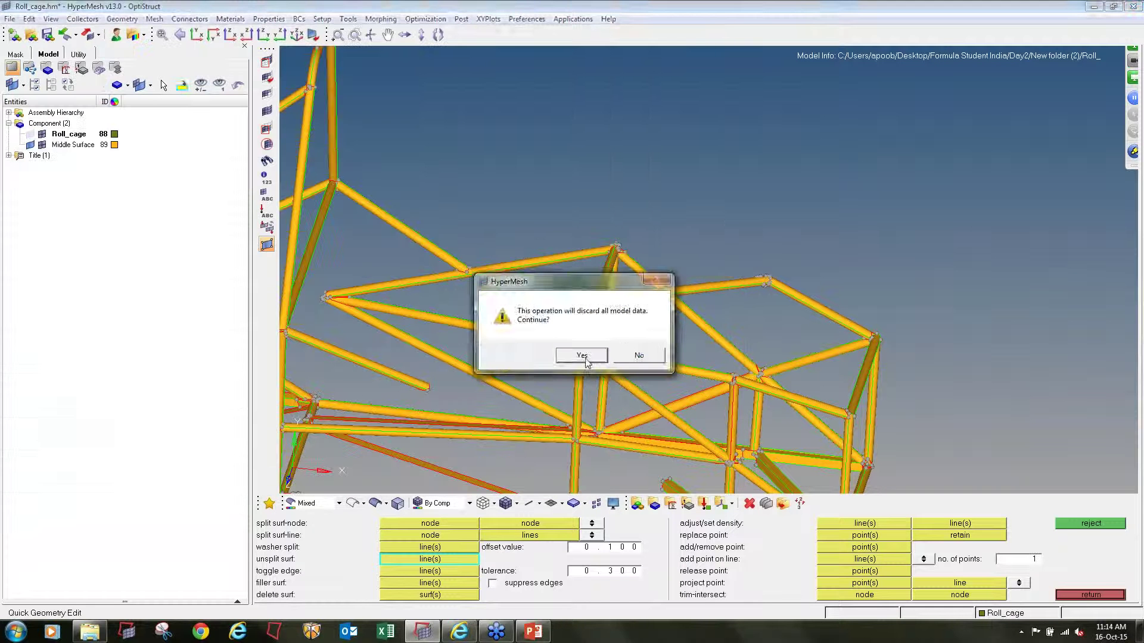
pyautogui.press('Return')
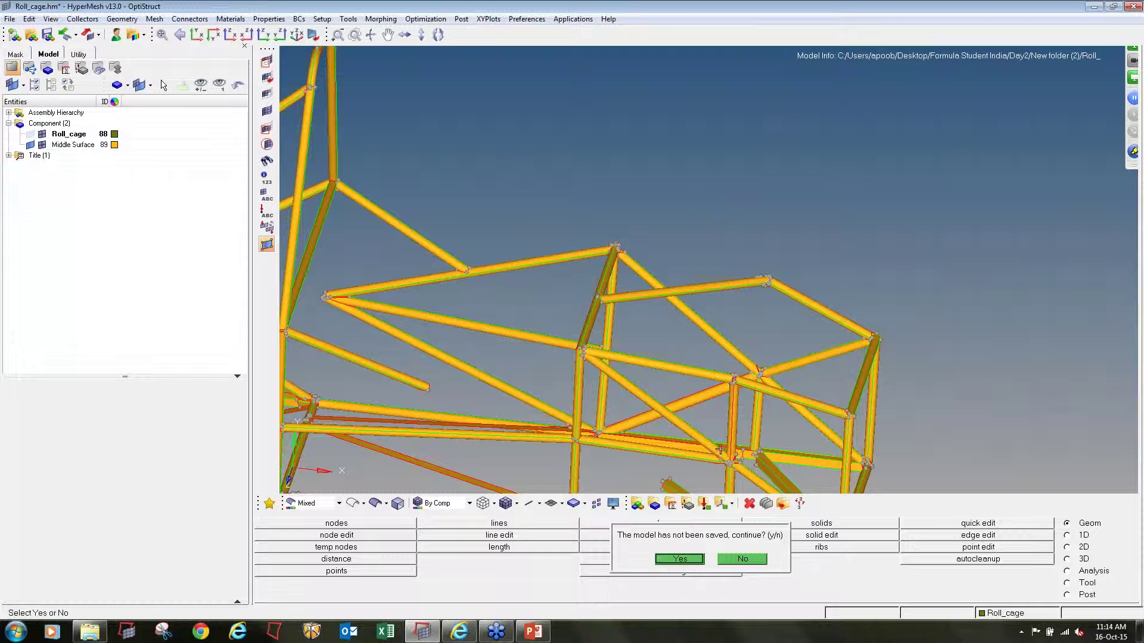
pyautogui.click(673, 559)
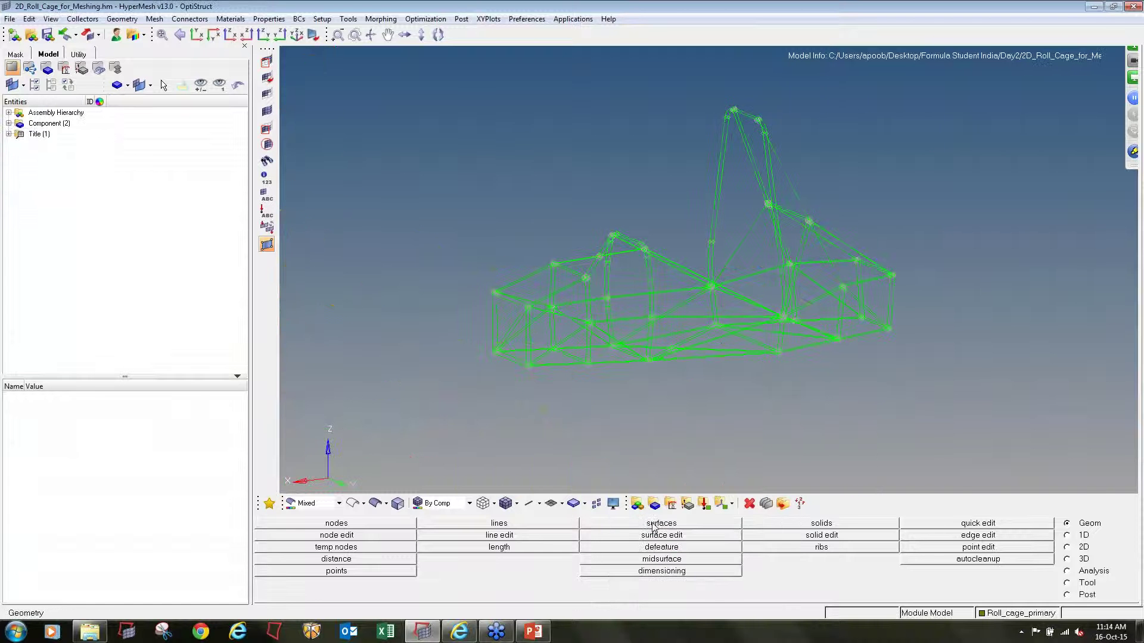
pyautogui.click(375, 503)
# Step: Examine the prepared roll cage and how the side tubes meet the orange hoop tube at their shared junction
pyautogui.scroll(5, 576, 278)
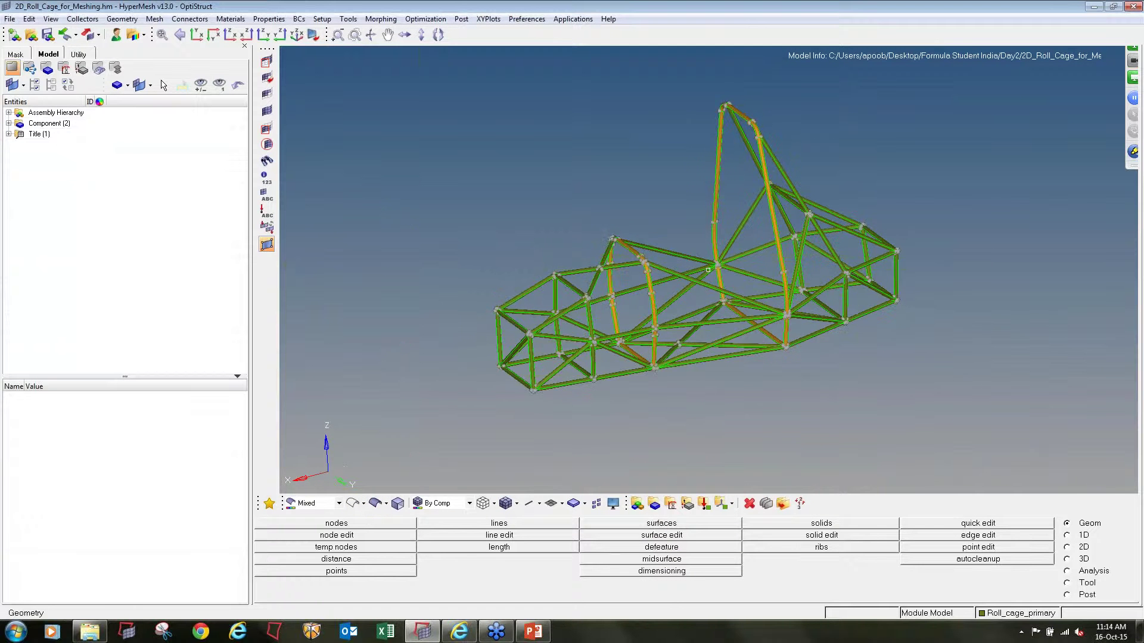
pyautogui.scroll(3, 577, 278)
pyautogui.scroll(-4, 577, 292)
pyautogui.moveTo(715, 372)
pyautogui.keyDown('ctrl'); pyautogui.mouseDown()
pyautogui.moveTo(691, 351)
pyautogui.moveTo(723, 367)
pyautogui.mouseUp(); pyautogui.keyUp('ctrl')
pyautogui.keyDown('ctrl'); pyautogui.scroll(4, 495, 381); pyautogui.keyUp('ctrl')
pyautogui.keyDown('ctrl'); pyautogui.scroll(-3, 494, 375); pyautogui.keyUp('ctrl')
pyautogui.keyDown('ctrl'); pyautogui.moveTo(808, 338); pyautogui.dragTo(761, 338, button='right'); pyautogui.keyUp('ctrl')
pyautogui.keyDown('ctrl'); pyautogui.moveTo(572, 298); pyautogui.dragTo(558, 271); pyautogui.keyUp('ctrl')
pyautogui.keyDown('ctrl'); pyautogui.scroll(3, 556, 268); pyautogui.keyUp('ctrl')
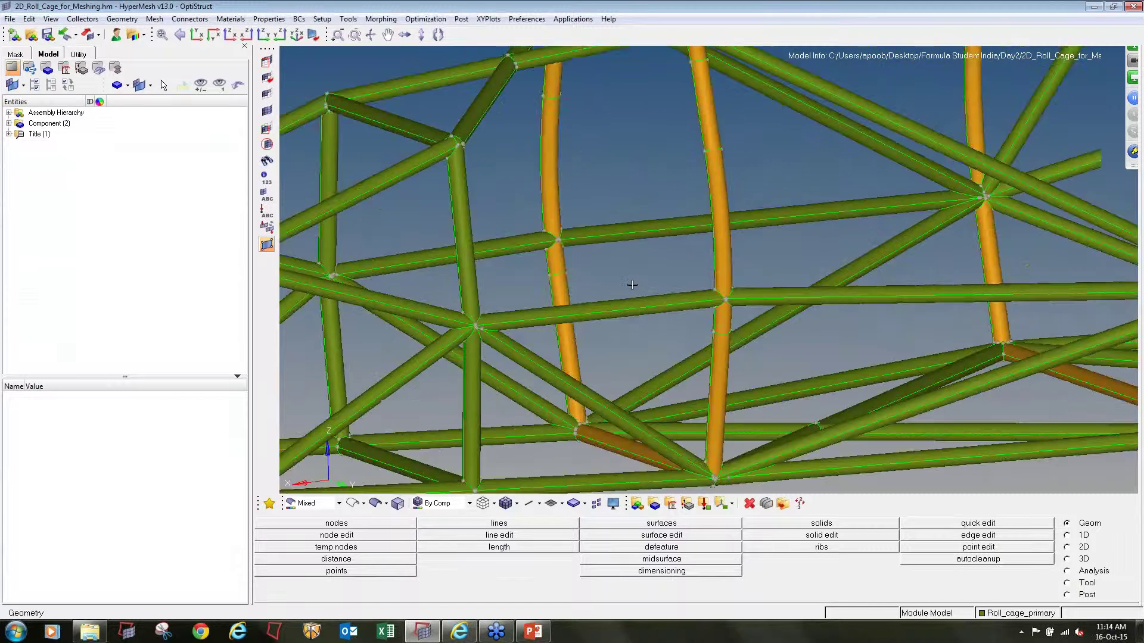
pyautogui.scroll(10, 632, 284)
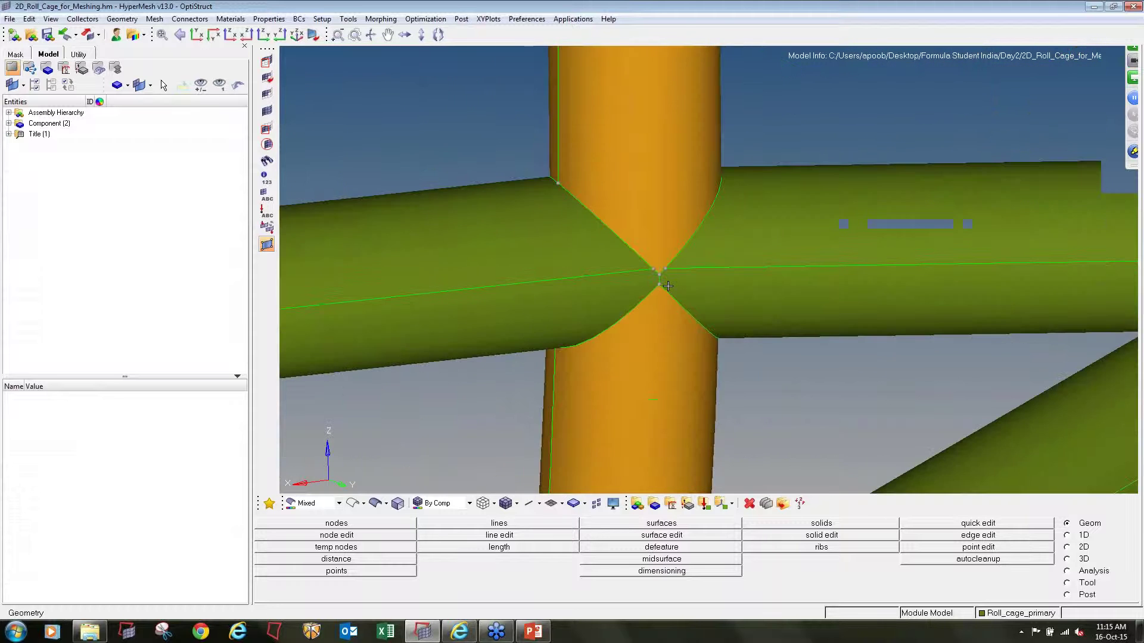
# Step: Look over the whole roll cage and list the model's components
pyautogui.scroll(-10, 668, 286)
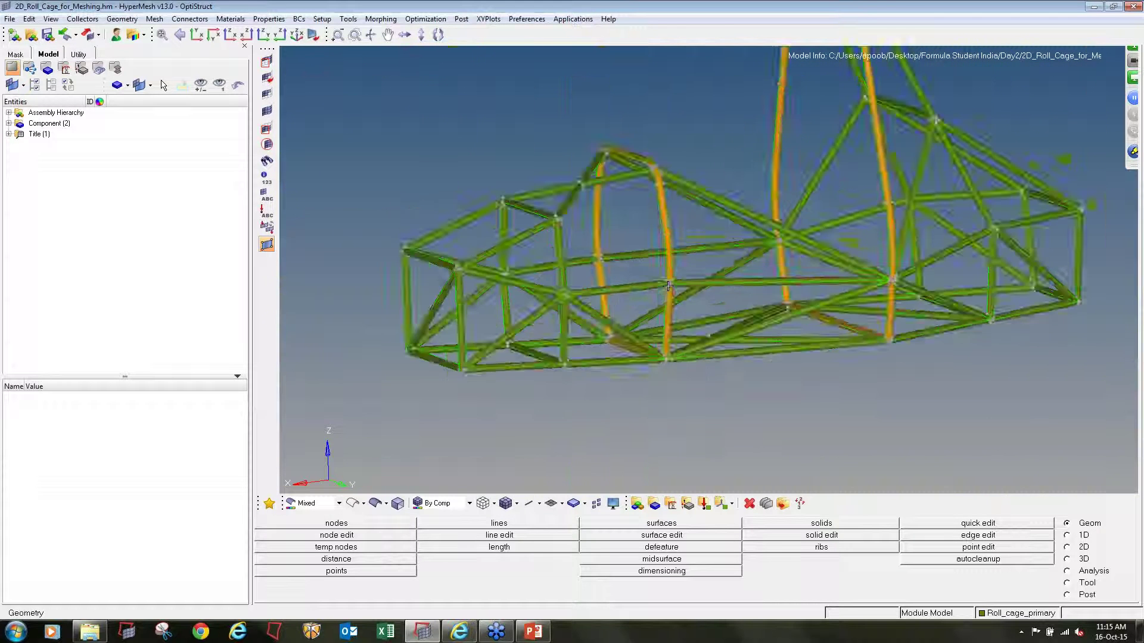
pyautogui.keyDown('ctrl'); pyautogui.moveTo(670, 286); pyautogui.dragTo(651, 322); pyautogui.keyUp('ctrl')
pyautogui.keyDown('ctrl'); pyautogui.moveTo(650, 323); pyautogui.dragTo(650, 356, button='right'); pyautogui.keyUp('ctrl')
pyautogui.keyDown('ctrl'); pyautogui.middleClick(650, 356); pyautogui.keyUp('ctrl')
pyautogui.keyDown('ctrl'); pyautogui.moveTo(650, 356); pyautogui.dragTo(661, 356); pyautogui.keyUp('ctrl')
pyautogui.click(9, 123)
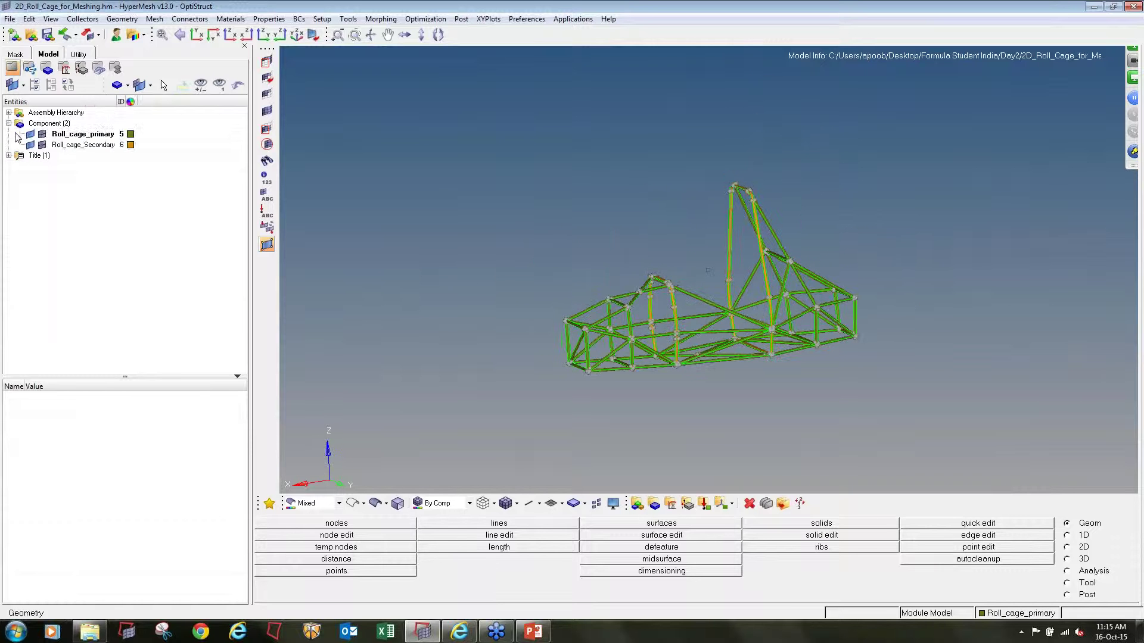
pyautogui.scroll(5, 695, 324)
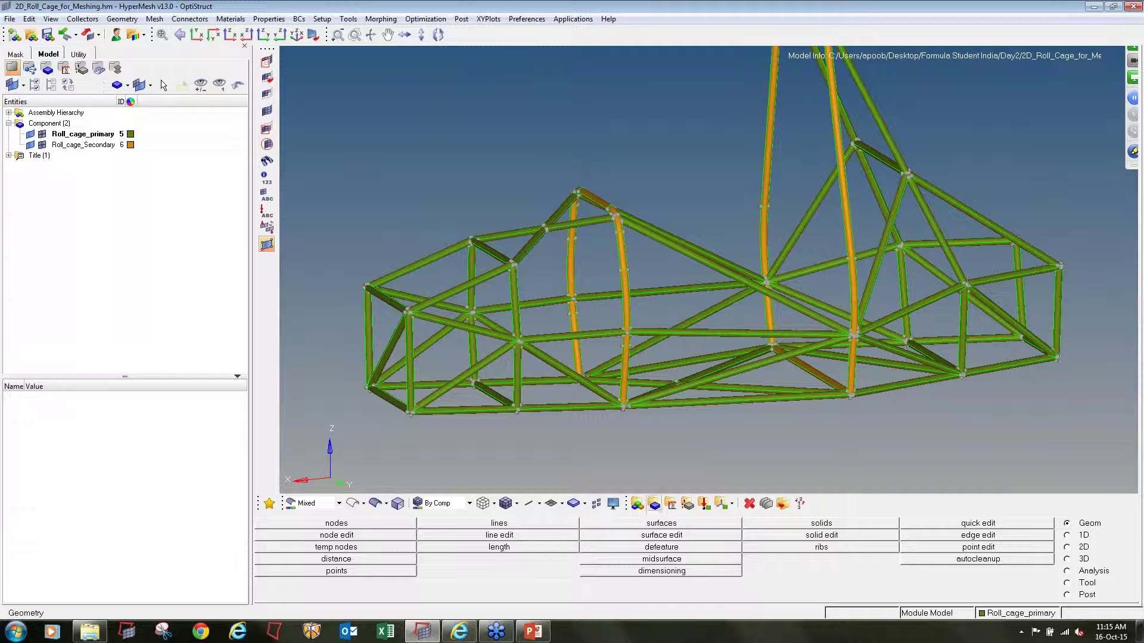
# Step: Create a green isotropic material named Steel with the MAT1 card image and open its card for editing
pyautogui.click(670, 504)
pyautogui.click(557, 528)
pyautogui.write('Steel')
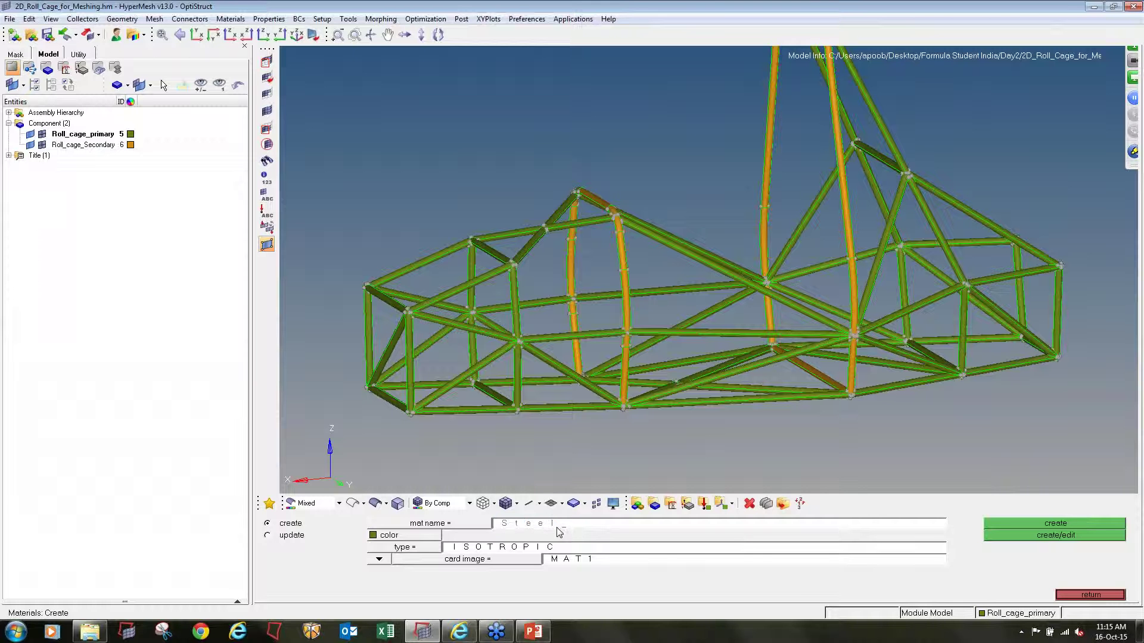
pyautogui.click(386, 536)
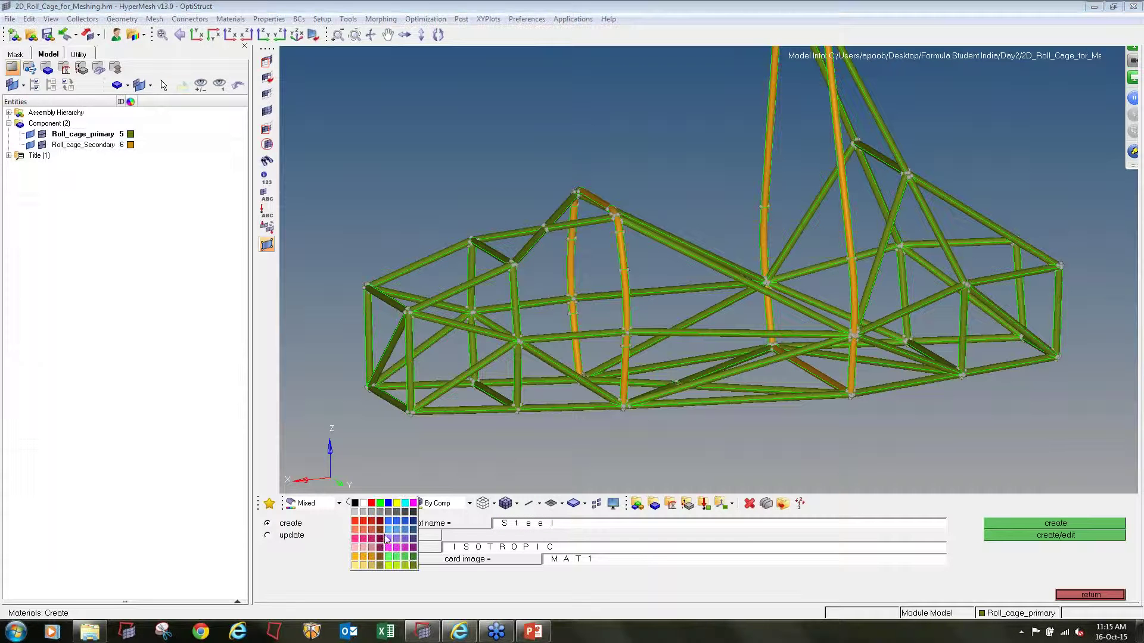
pyautogui.click(413, 558)
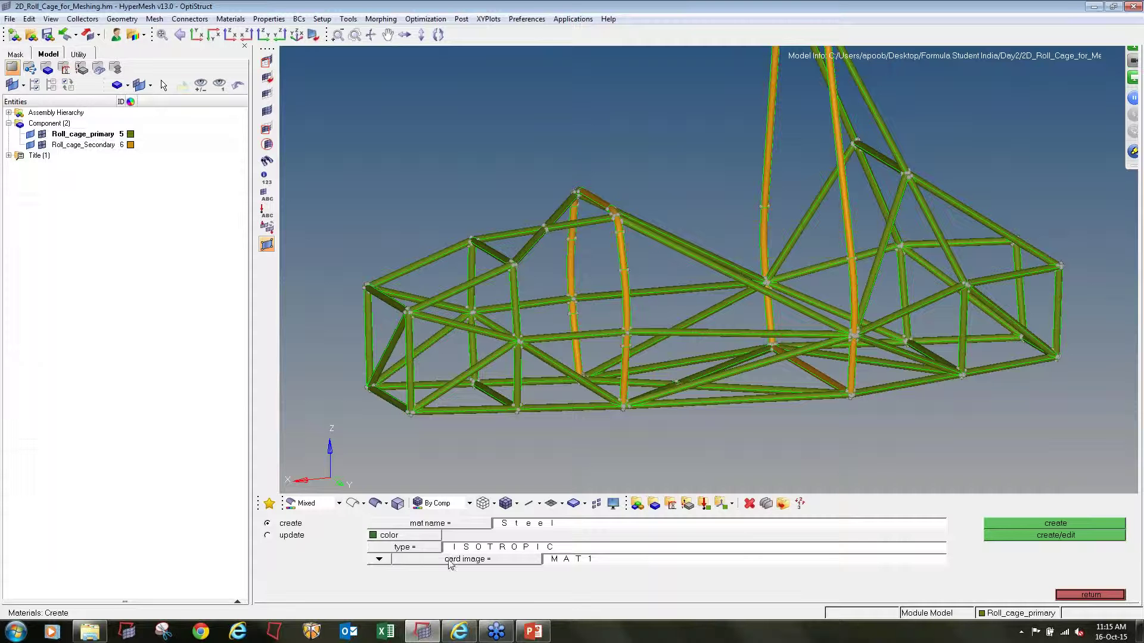
pyautogui.click(428, 547)
pyautogui.click(462, 576)
pyautogui.click(541, 560)
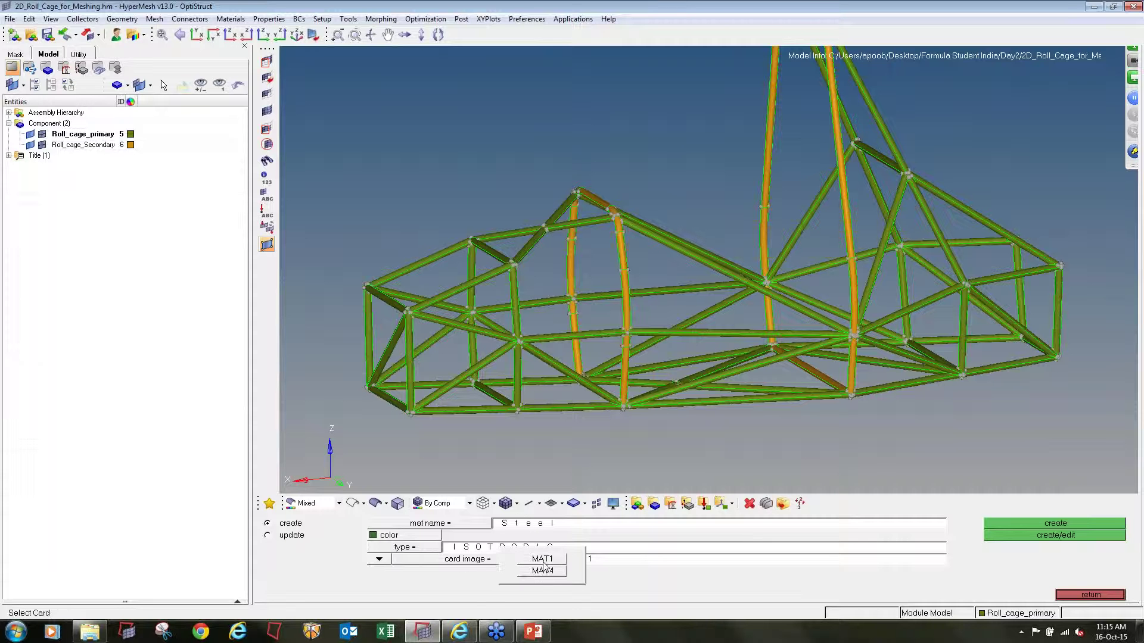
pyautogui.click(542, 560)
pyautogui.click(1060, 538)
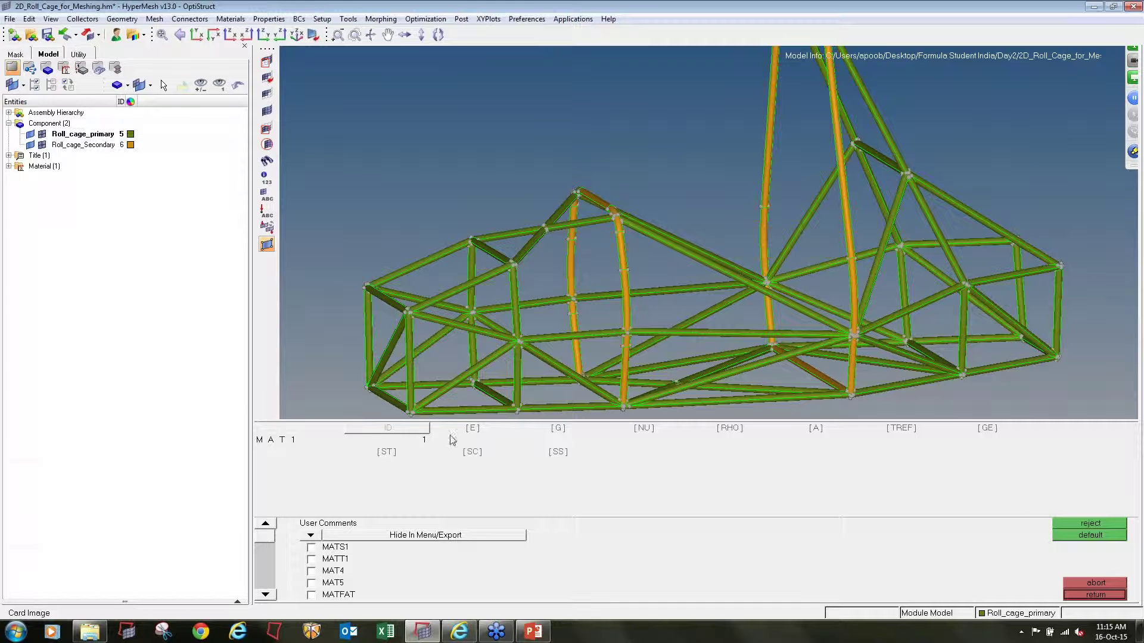
# Step: Set the Steel material's E to 2.1e5, NU to 0.3 and RHO to 7.9e-9
pyautogui.click(471, 433)
pyautogui.write('2.1e5')
pyautogui.click(640, 435)
pyautogui.write('0.3')
pyautogui.click(730, 439)
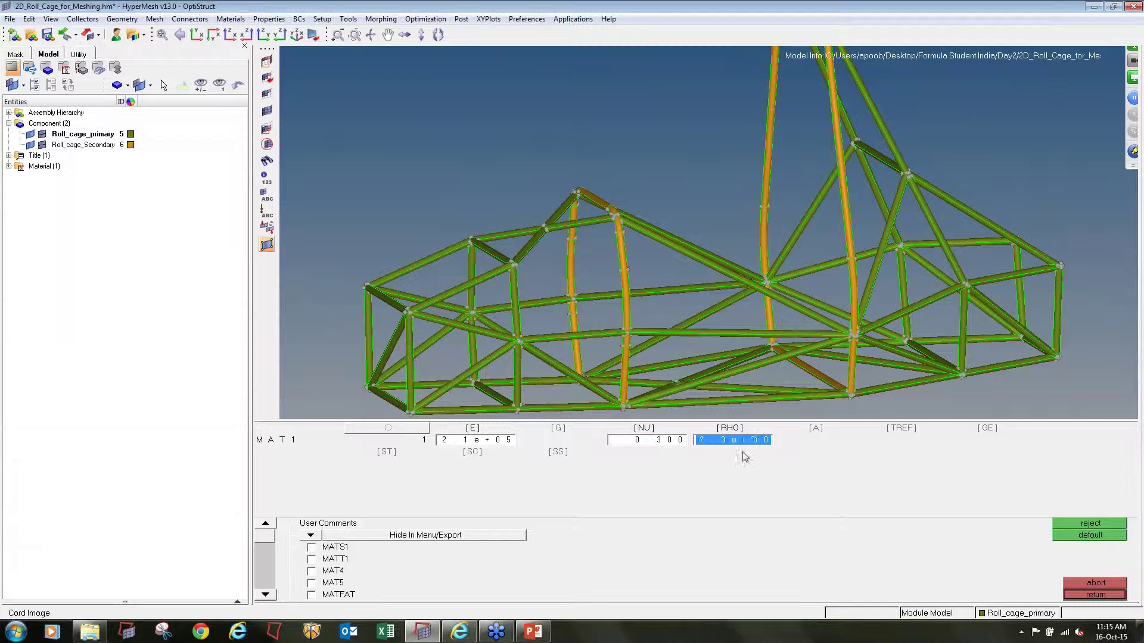
pyautogui.write('7.9e-9')
pyautogui.click(1082, 595)
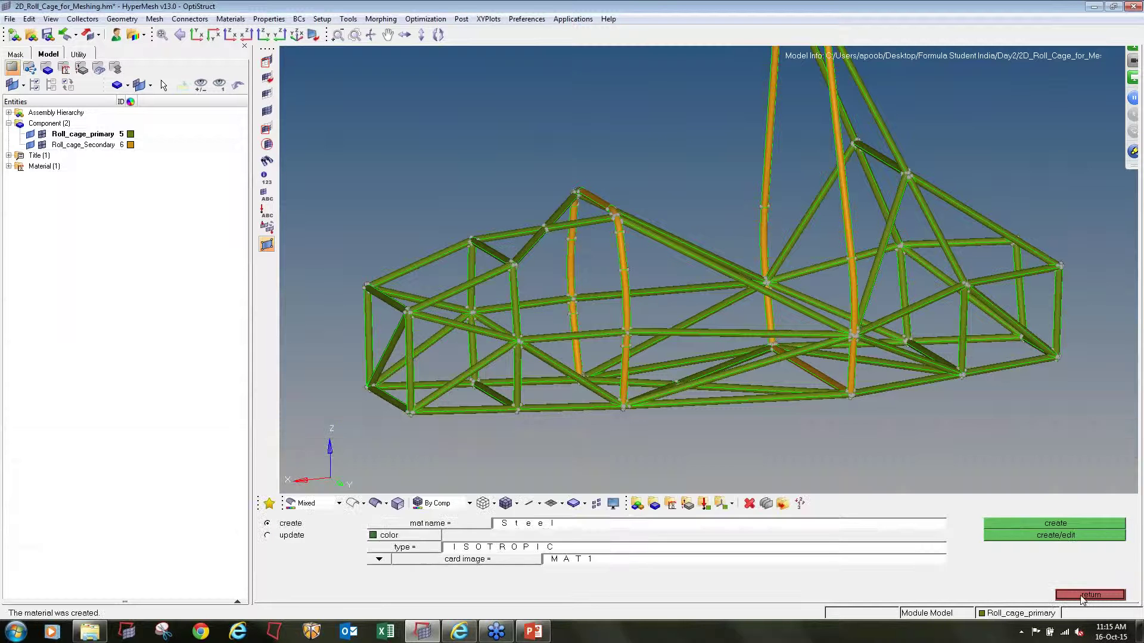
pyautogui.click(1081, 595)
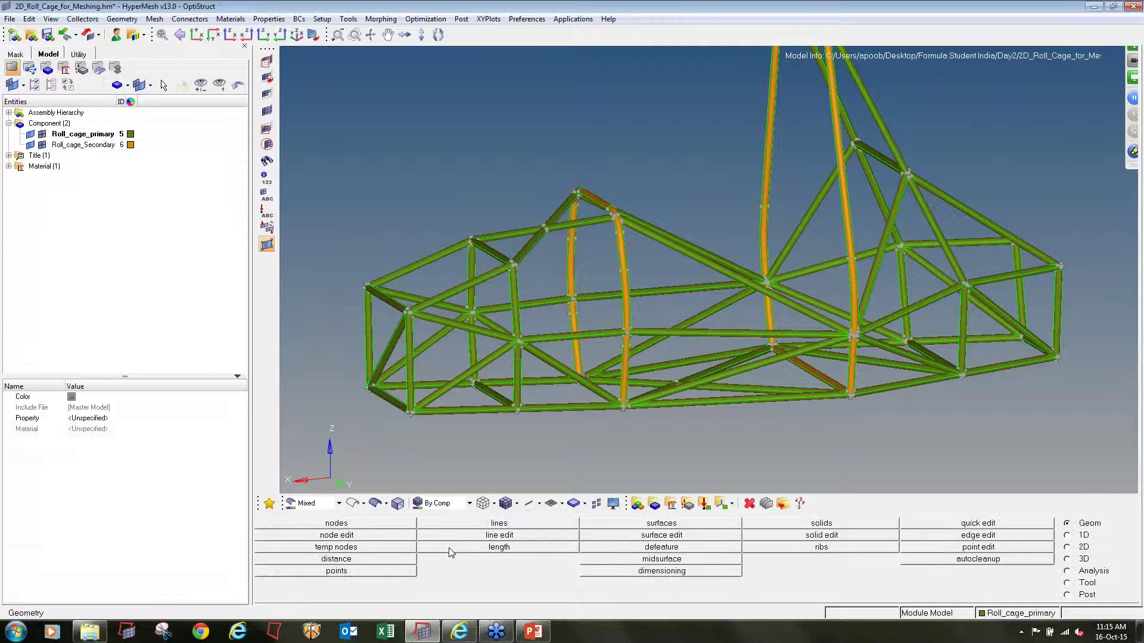
# Step: Create a 2D property named Roll_Cage_Primary with the PSHELL card image and Steel material, opening its card for editing
pyautogui.click(670, 504)
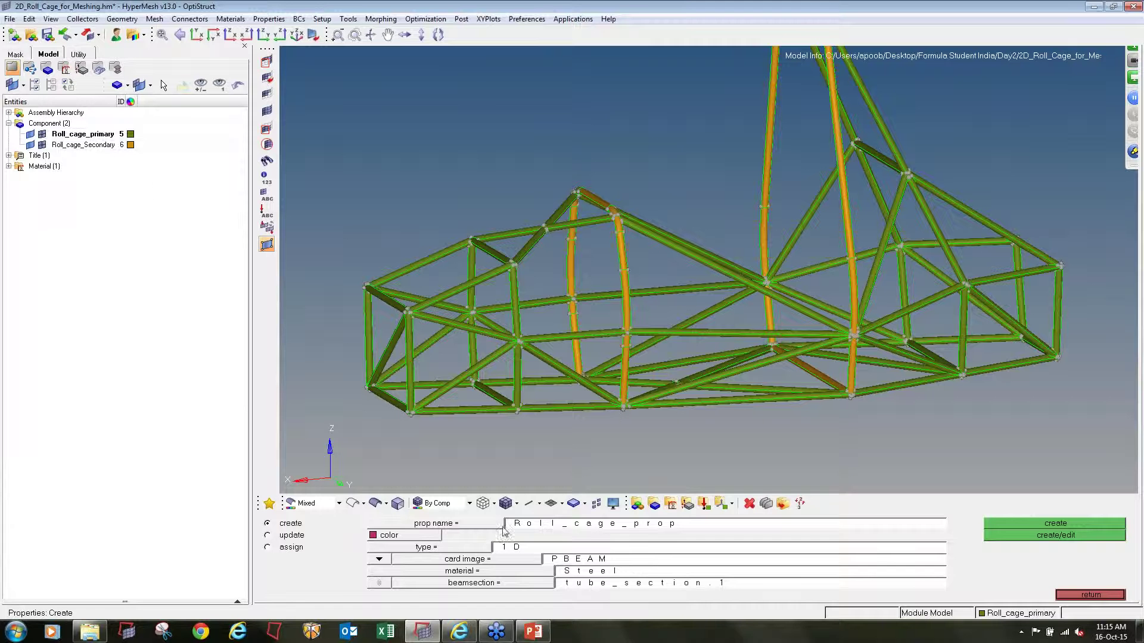
pyautogui.click(565, 524)
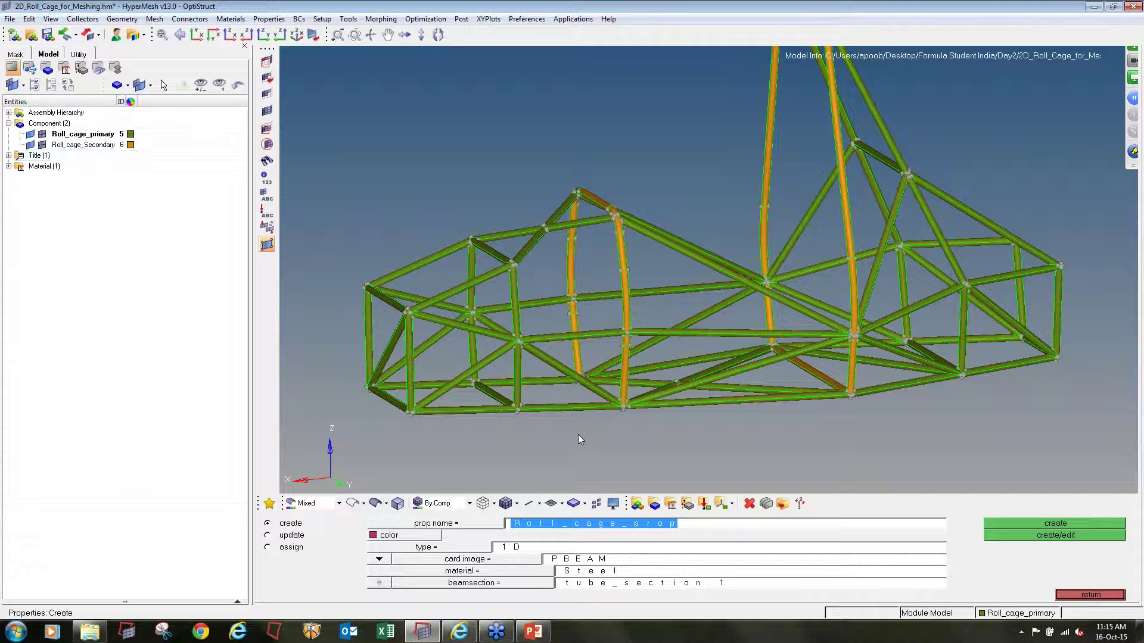
pyautogui.write('Roll_Cage_-_')
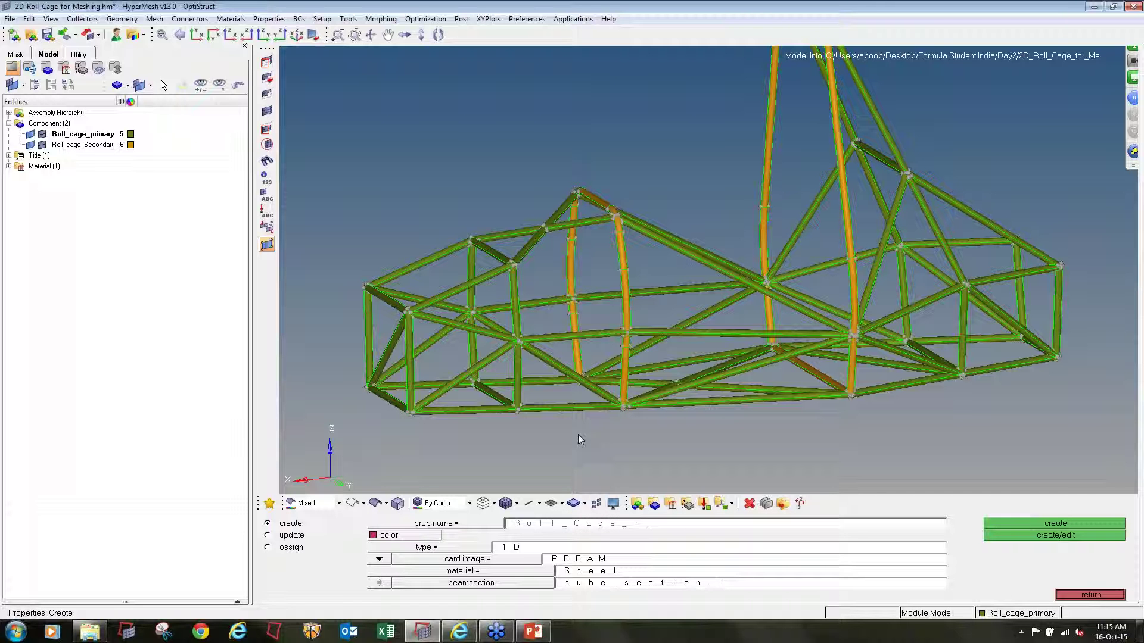
pyautogui.press('BackSpace')
pyautogui.write('orima')
pyautogui.click(455, 548)
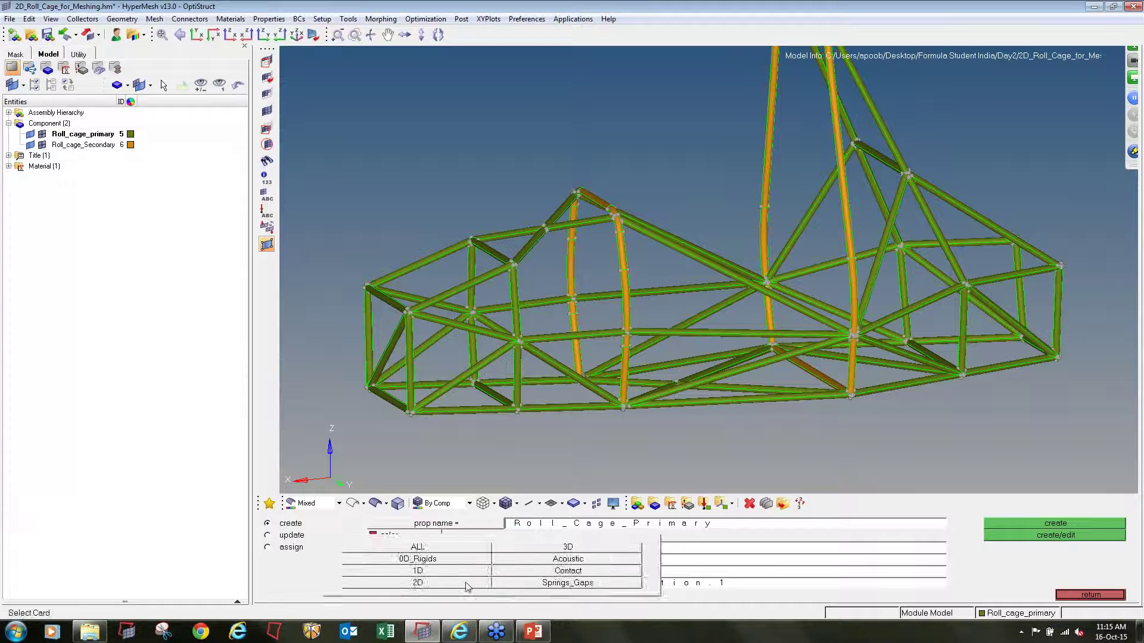
pyautogui.click(469, 583)
pyautogui.click(468, 561)
pyautogui.click(542, 582)
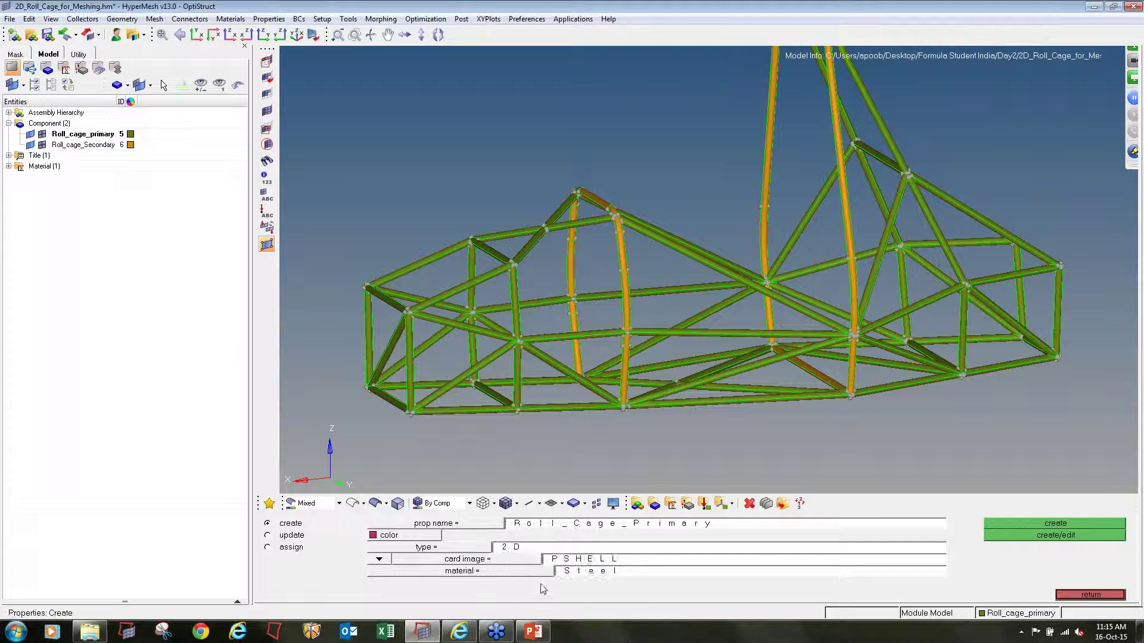
pyautogui.click(524, 573)
pyautogui.click(271, 526)
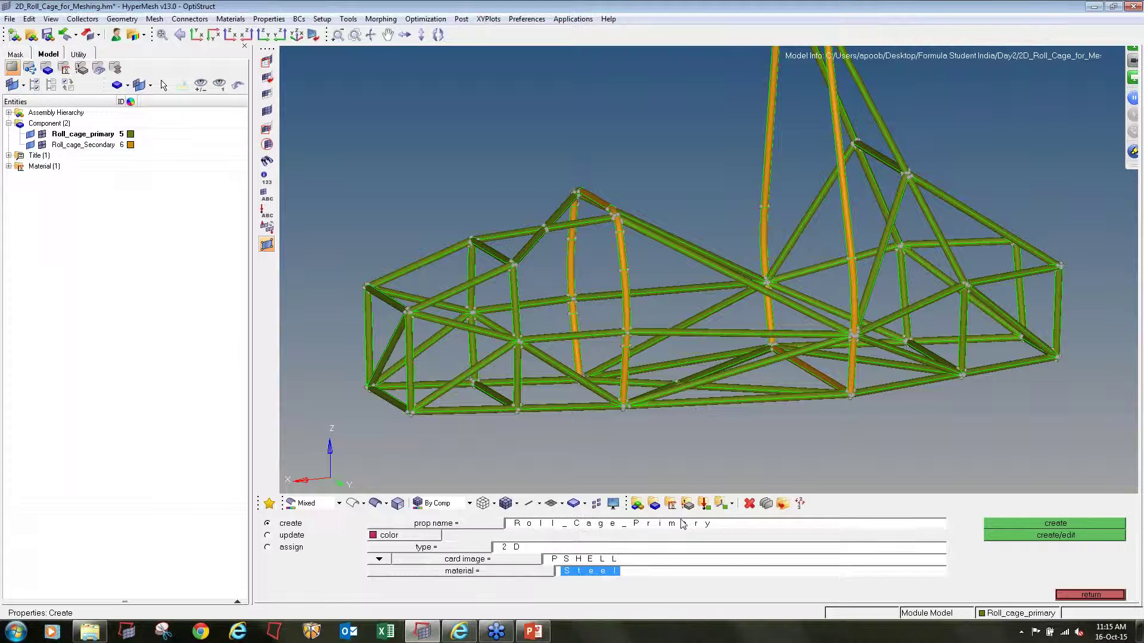
pyautogui.click(1030, 540)
# Step: Set the shell thickness T of the Roll_Cage_Primary property to 1.2
pyautogui.click(560, 430)
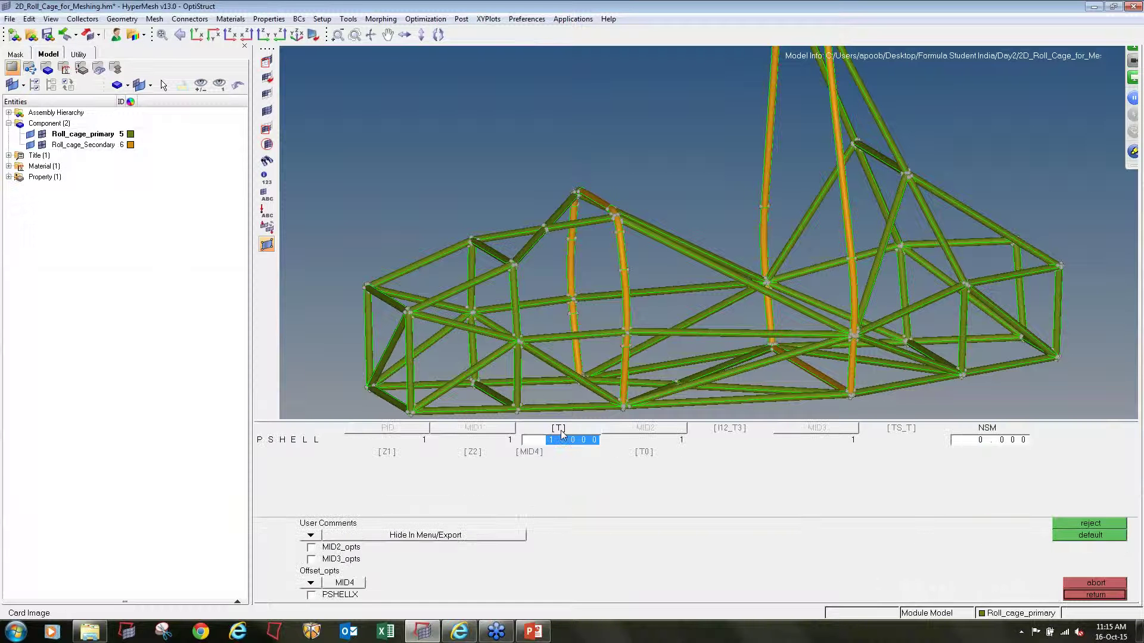
pyautogui.write('1.2')
pyautogui.press('Return')
pyautogui.click(1093, 594)
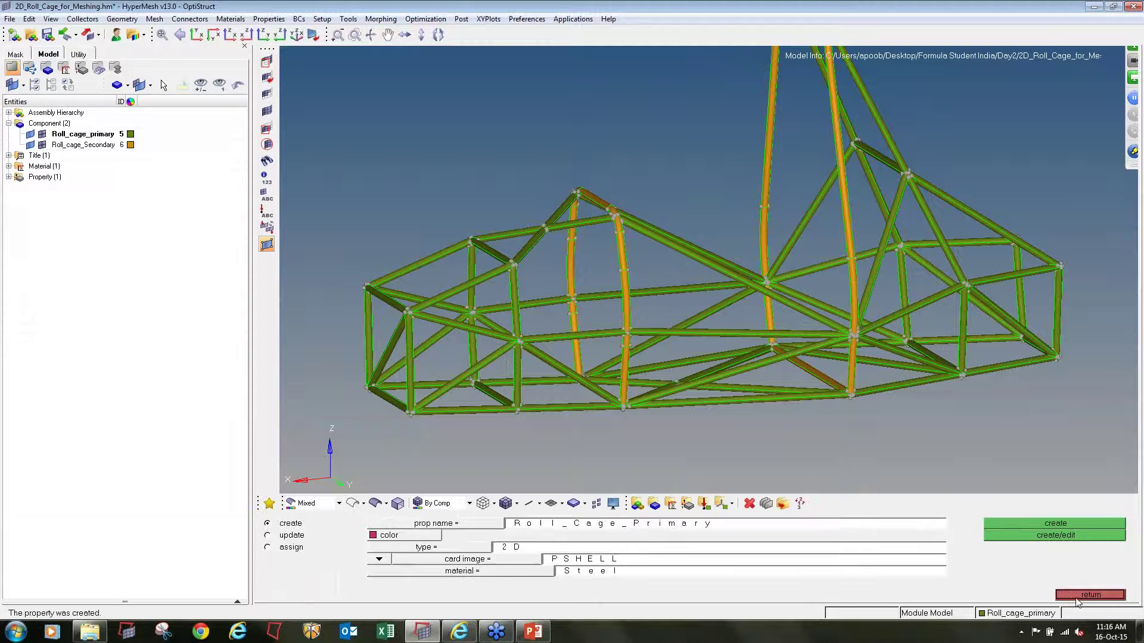
# Step: Name a second property Roll_Cage_Secondary and give it a dark blue colour
pyautogui.click(707, 523)
pyautogui.click(707, 525)
pyautogui.press('BackSpace')
pyautogui.click(373, 535)
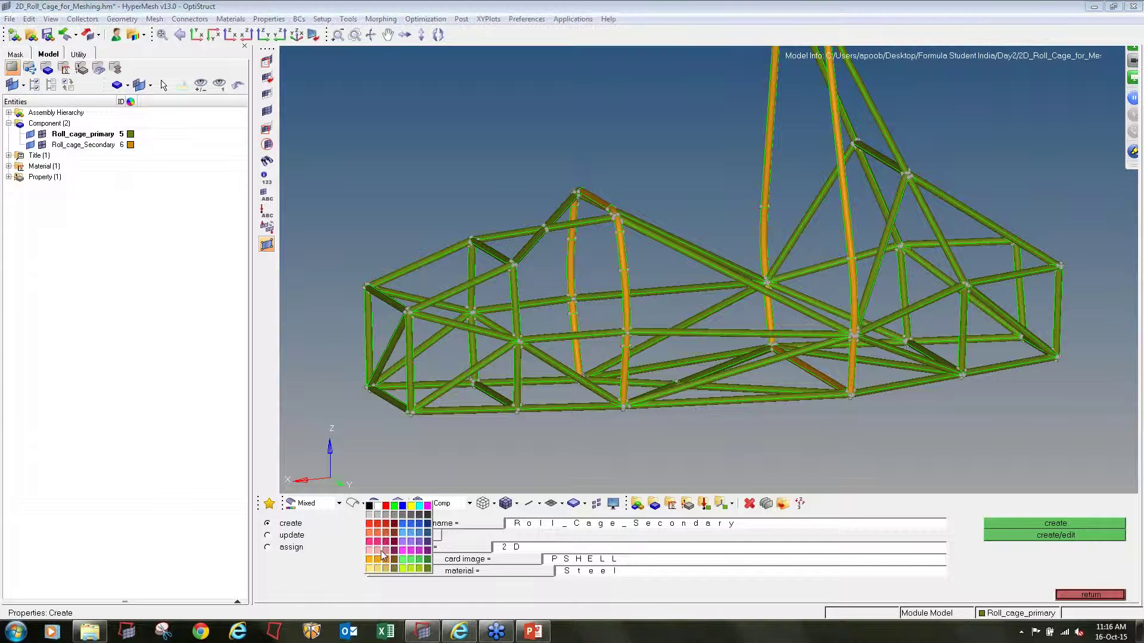
pyautogui.click(428, 525)
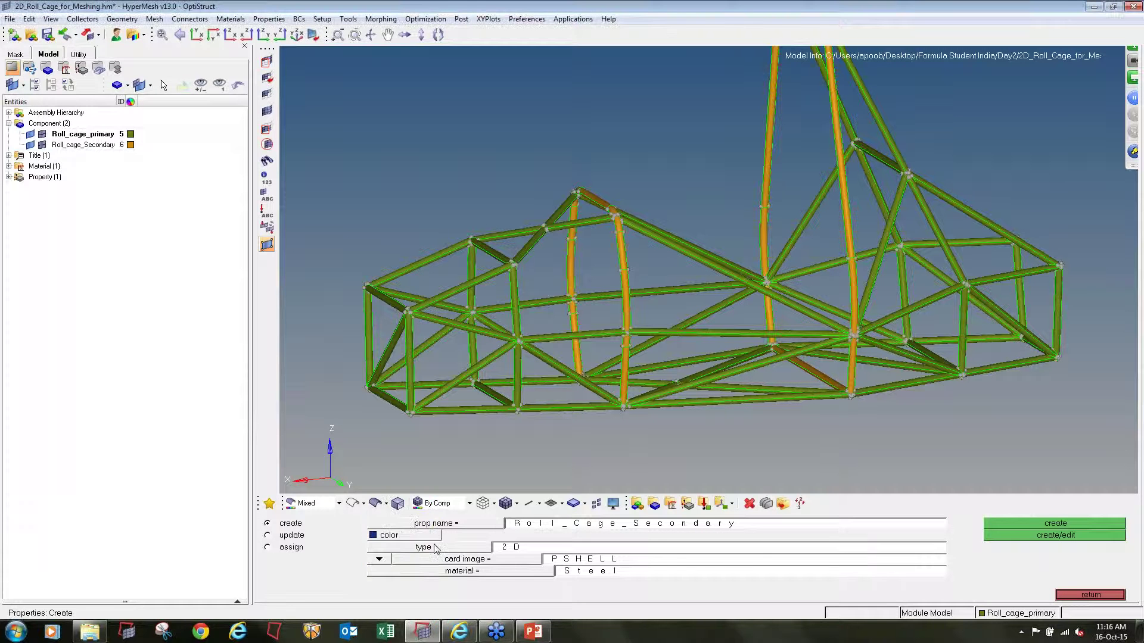
# Step: Create the Roll_Cage_Secondary property as 2D with the PSHELL card image and Steel material, opening its card for editing
pyautogui.click(434, 547)
pyautogui.click(471, 584)
pyautogui.click(479, 561)
pyautogui.click(545, 583)
pyautogui.click(525, 573)
pyautogui.click(312, 524)
pyautogui.click(313, 525)
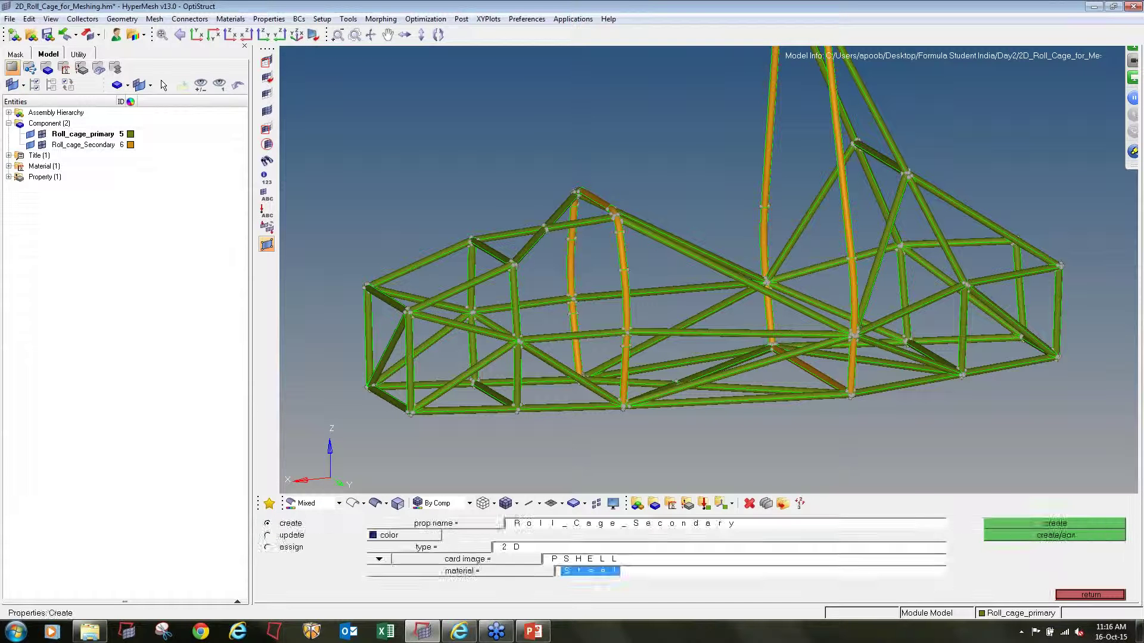
pyautogui.click(1090, 535)
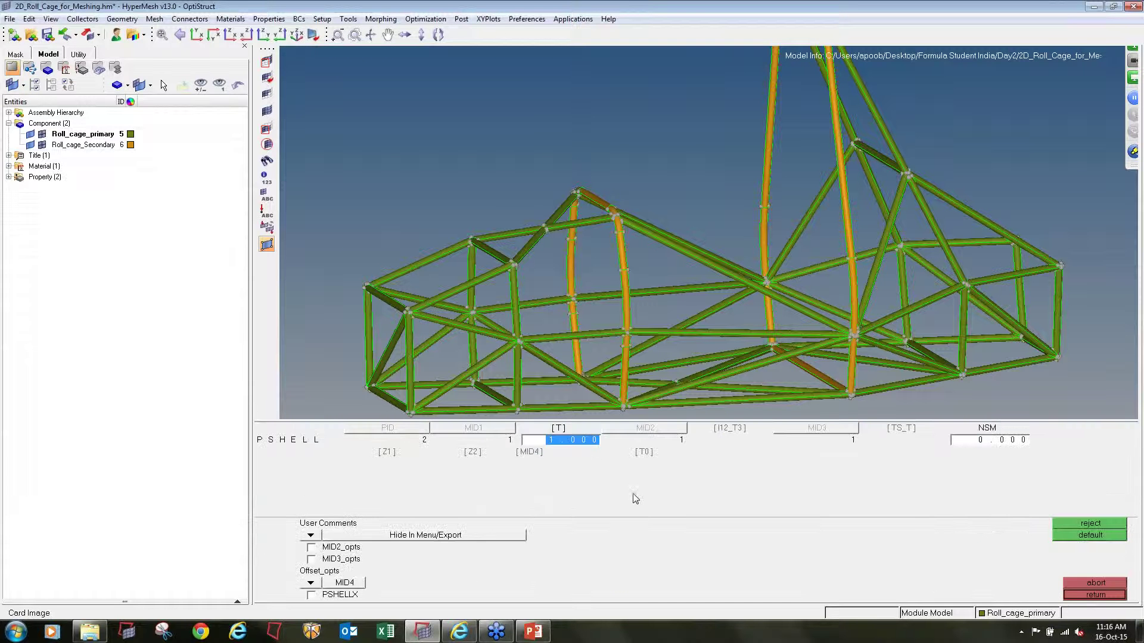
# Step: Set the shell thickness T of the Roll_Cage_Secondary property to 1.6
pyautogui.write('1.600')
pyautogui.click(1080, 595)
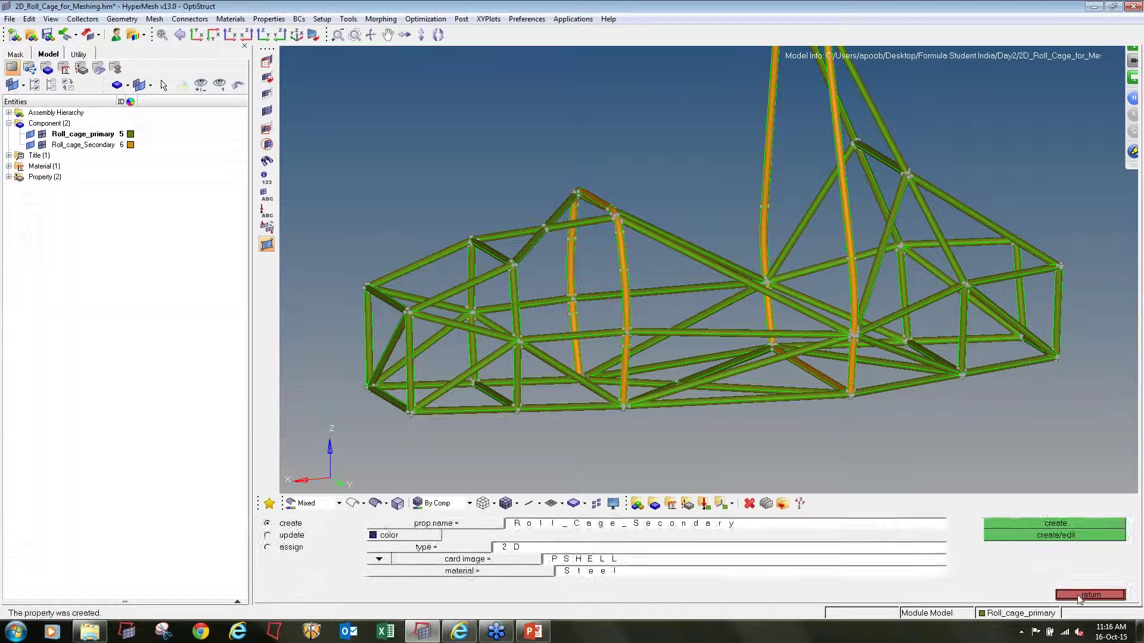
pyautogui.click(1090, 595)
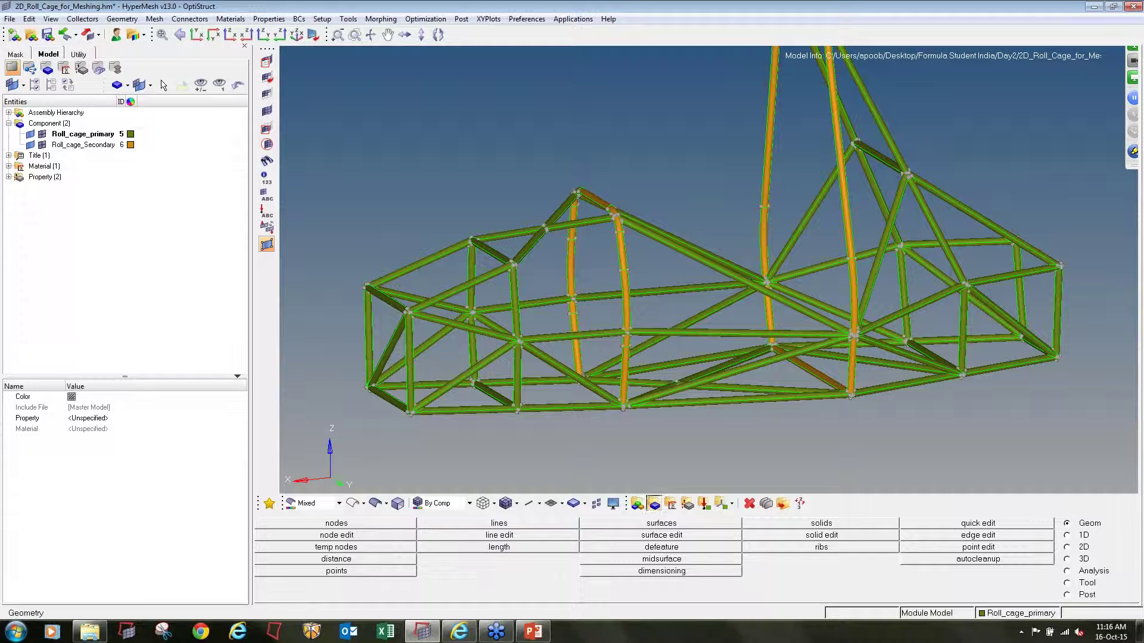
# Step: Update the Roll_cage_primary component to use the Roll_Cage_Primary property
pyautogui.click(654, 503)
pyautogui.click(291, 535)
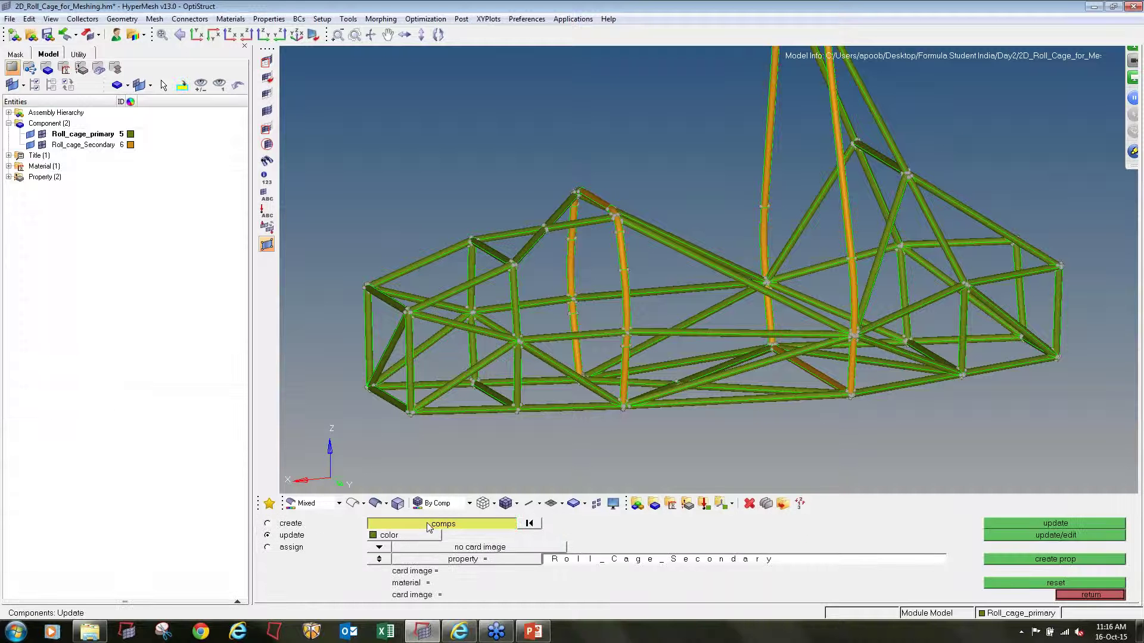
pyautogui.click(365, 524)
pyautogui.click(364, 524)
pyautogui.click(932, 559)
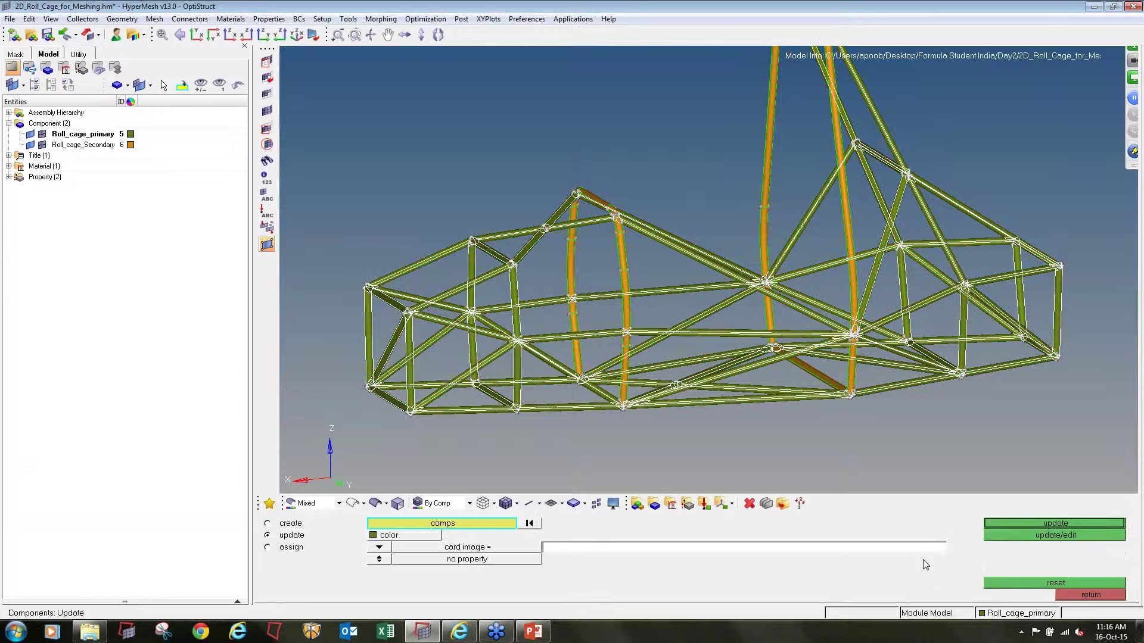
pyautogui.click(377, 563)
pyautogui.click(405, 563)
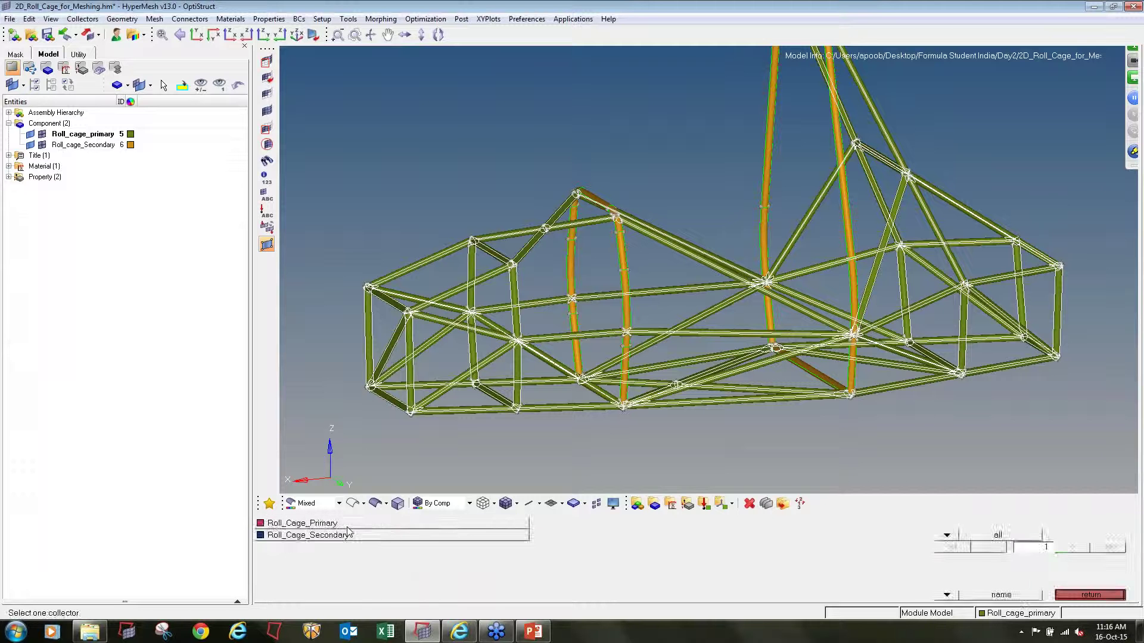
pyautogui.click(348, 528)
pyautogui.click(1041, 523)
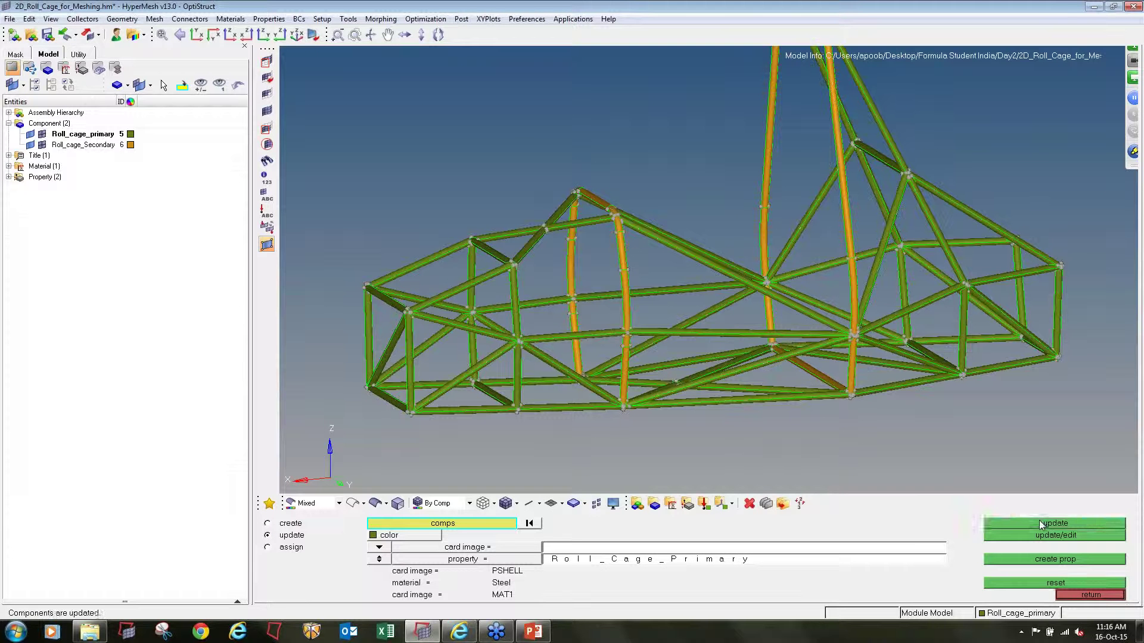
# Step: Update the Roll_cage_Secondary component to use the Roll_Cage_Secondary property
pyautogui.click(459, 524)
pyautogui.click(308, 536)
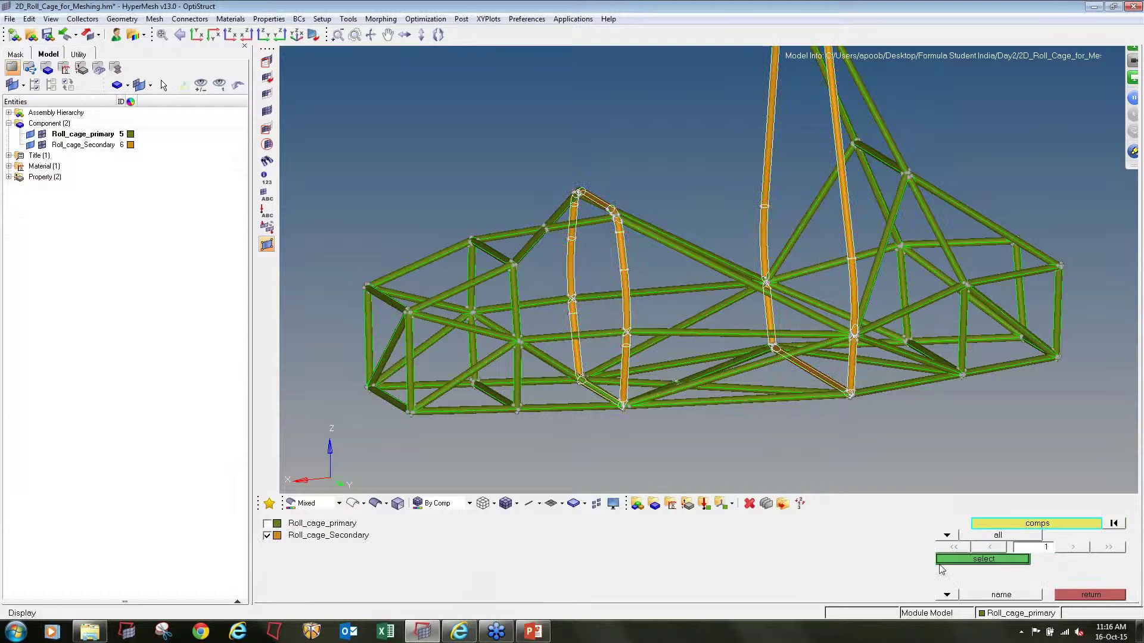
pyautogui.click(983, 558)
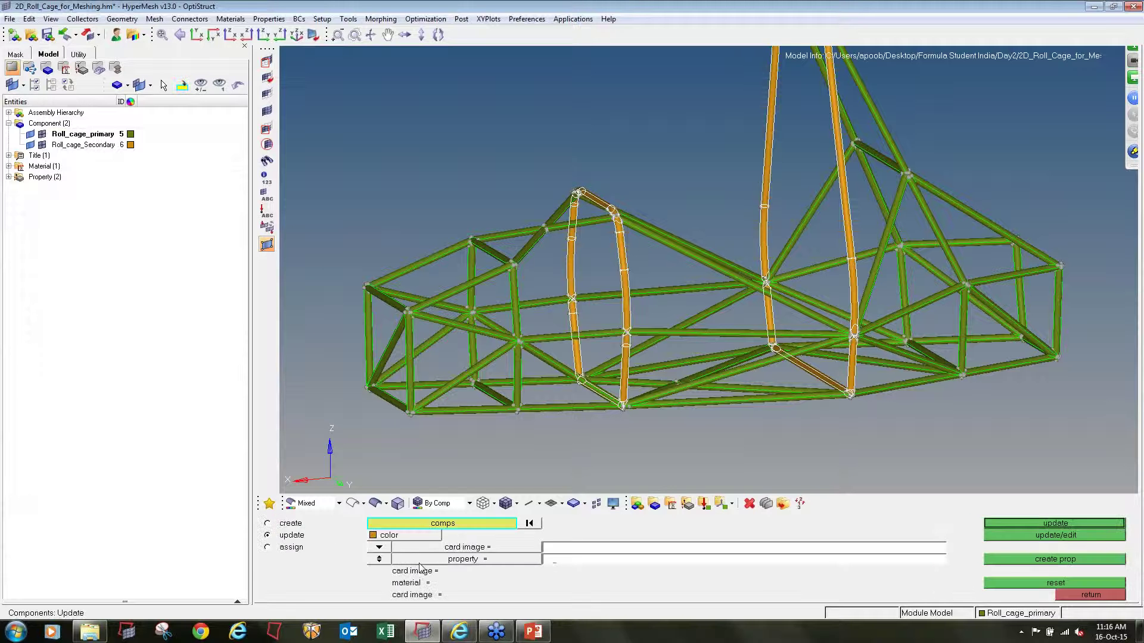
pyautogui.click(401, 563)
pyautogui.click(352, 535)
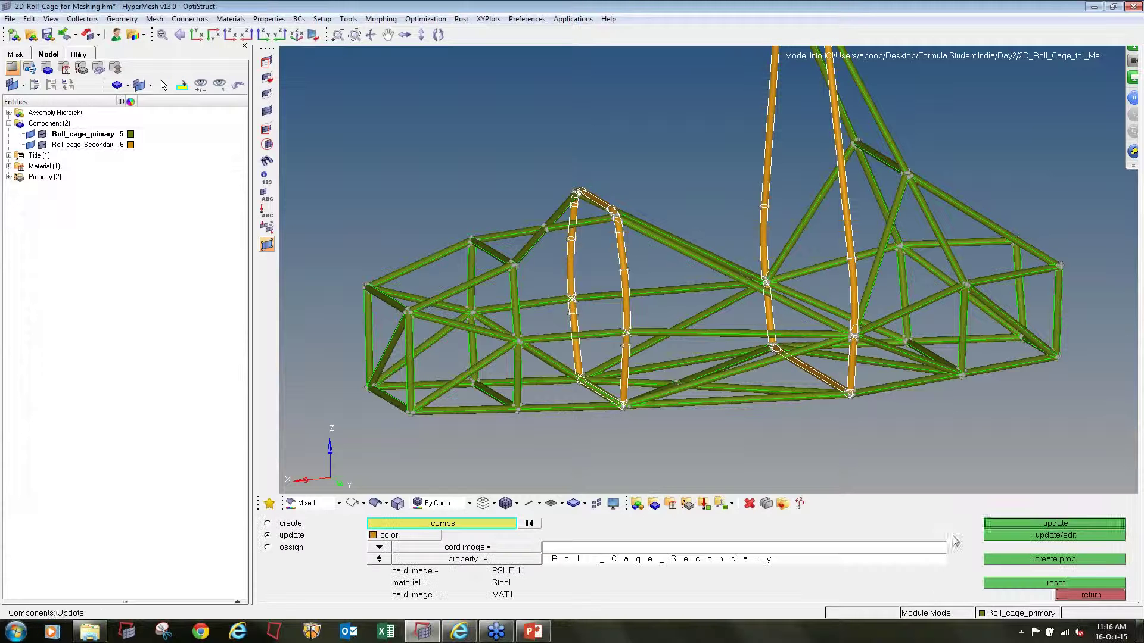
pyautogui.click(1053, 524)
pyautogui.click(1091, 595)
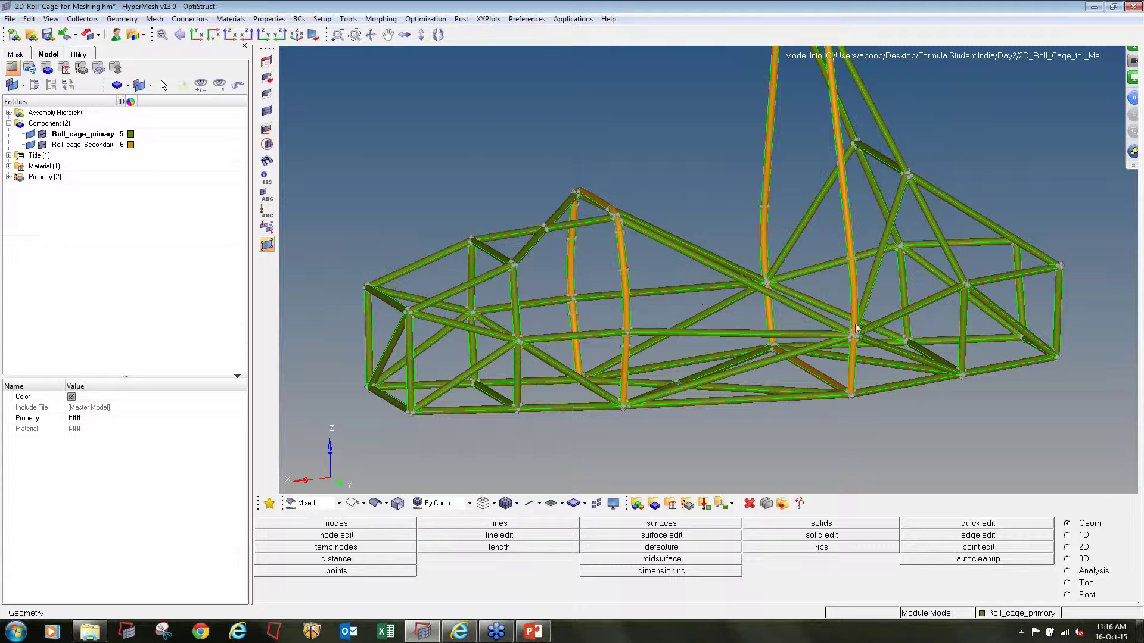
# Step: List the model's materials and properties and review the whole roll cage
pyautogui.moveTo(855, 328)
pyautogui.keyDown('ctrl'); pyautogui.mouseDown()
pyautogui.moveTo(856, 339)
pyautogui.moveTo(856, 327)
pyautogui.mouseUp(); pyautogui.keyUp('ctrl')
pyautogui.keyDown('ctrl'); pyautogui.moveTo(855, 327); pyautogui.dragTo(847, 344, button='right'); pyautogui.keyUp('ctrl')
pyautogui.keyDown('ctrl'); pyautogui.scroll(-3, 847, 357); pyautogui.keyUp('ctrl')
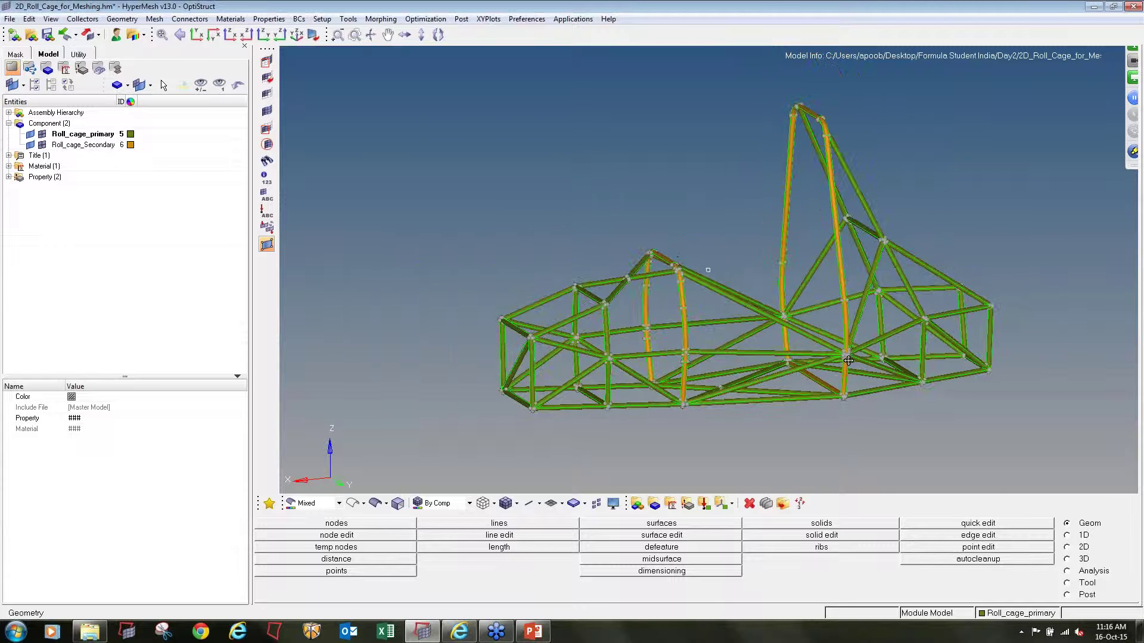
pyautogui.click(9, 166)
pyautogui.click(9, 188)
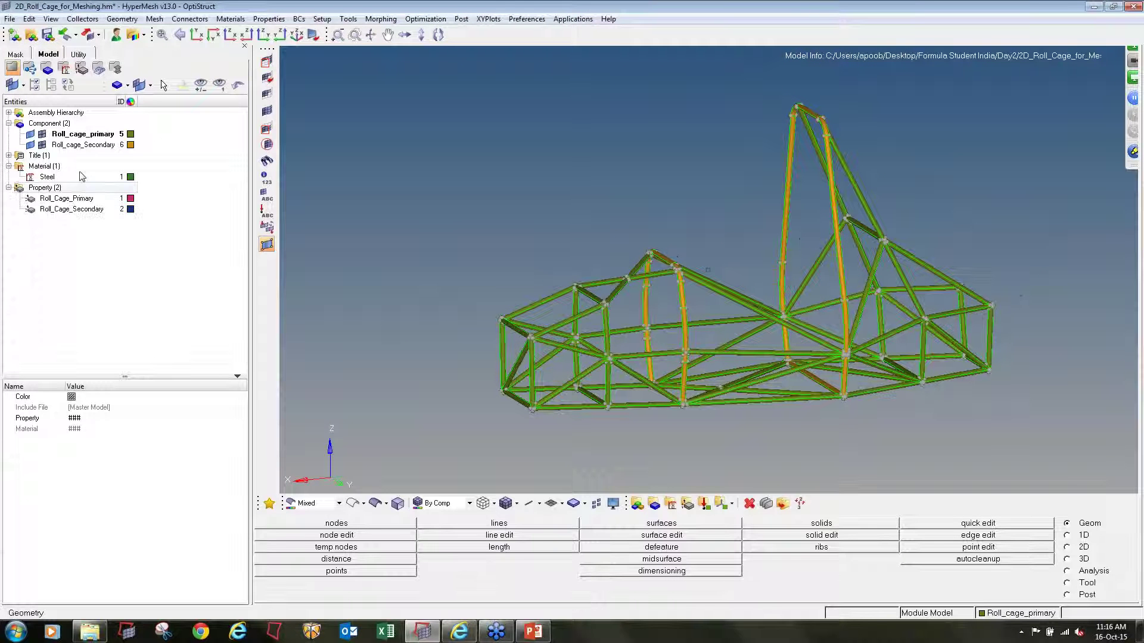
# Step: Start an automesh with QI optimize and select all displayed surfaces of the roll cage
pyautogui.click(1067, 547)
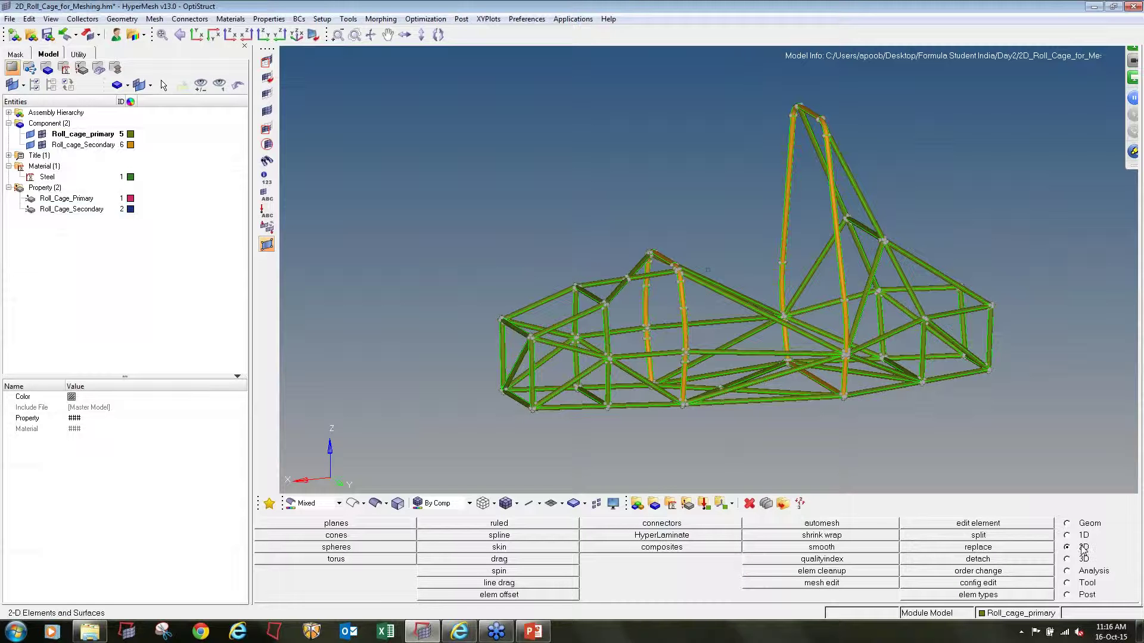
pyautogui.click(857, 527)
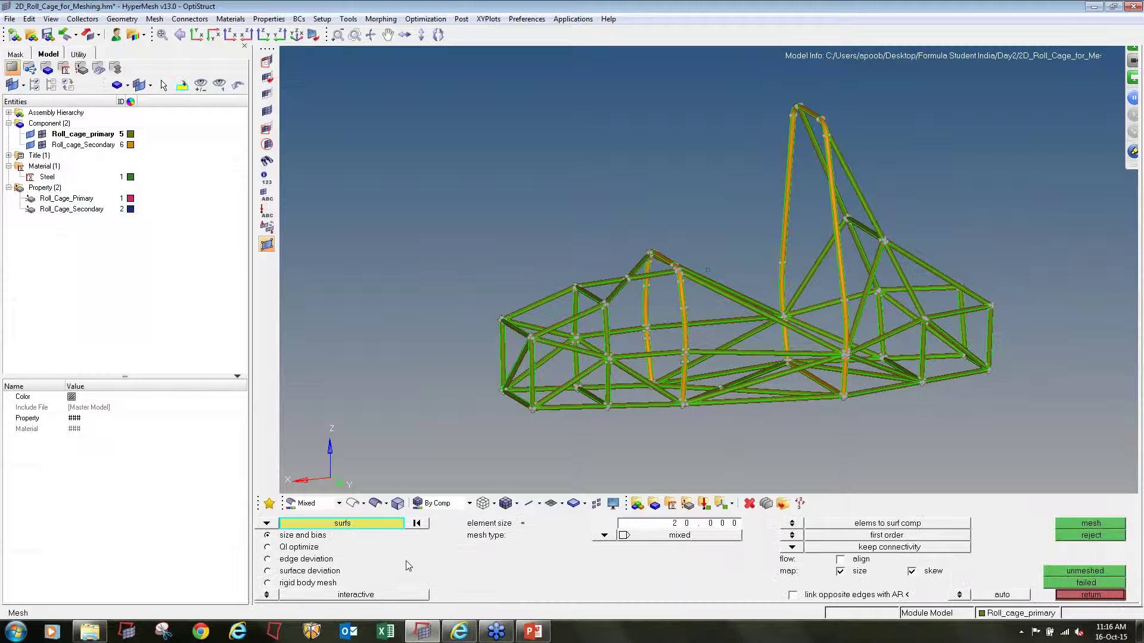
pyautogui.click(281, 548)
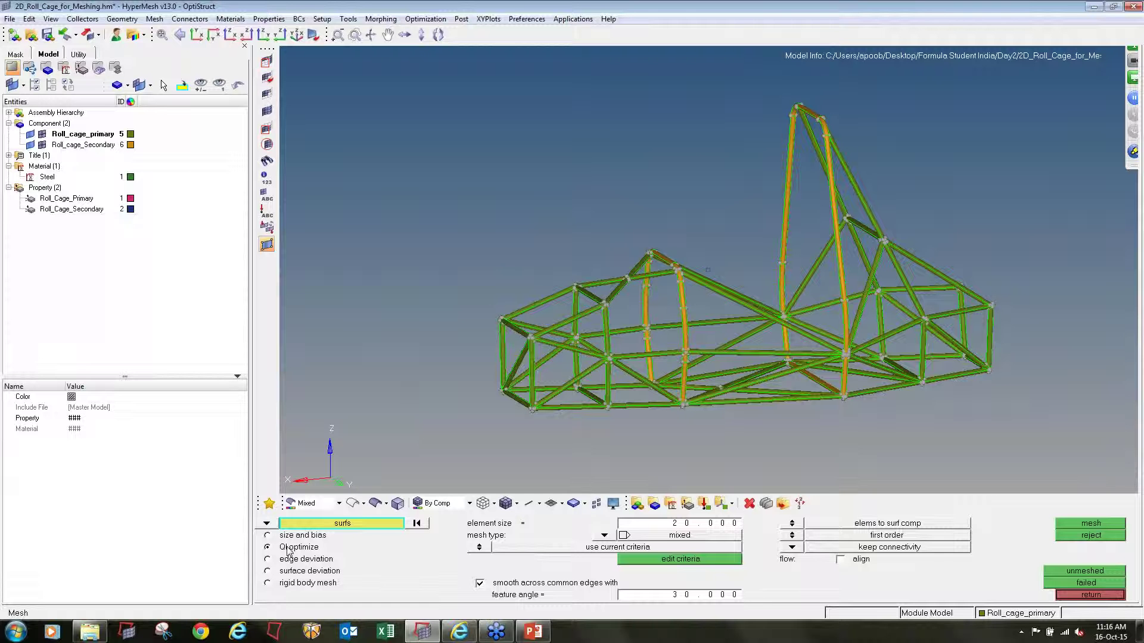
pyautogui.scroll(-2, 409, 241)
pyautogui.keyDown('shift'); pyautogui.moveTo(350, 83); pyautogui.dragTo(1088, 463); pyautogui.keyUp('shift')
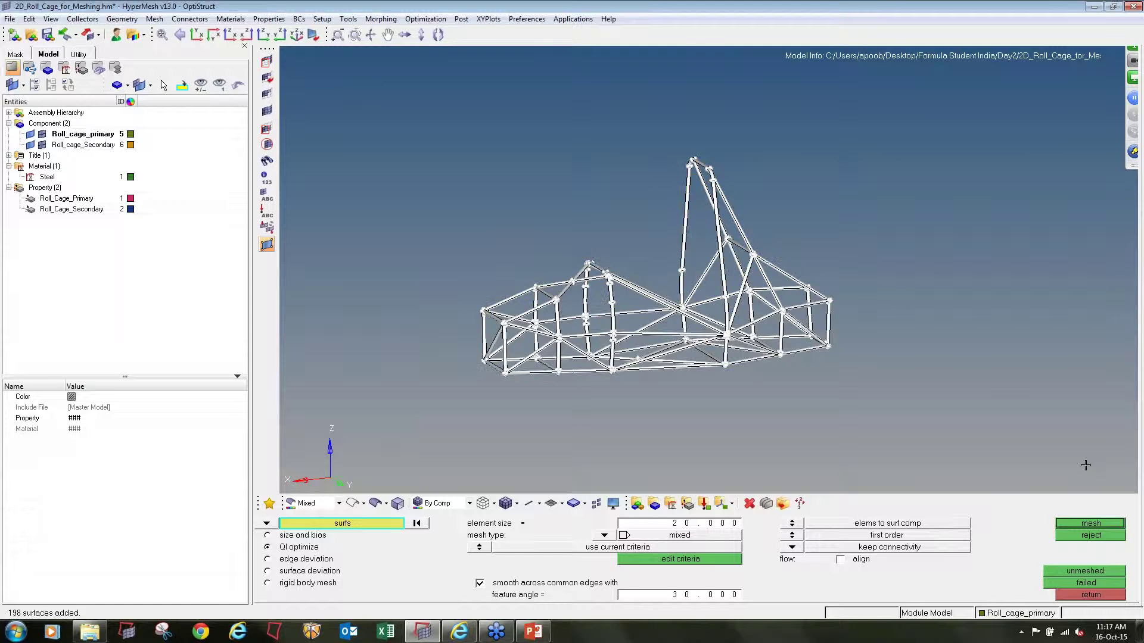
# Step: Set the automesh element size to 5 and the mesh type to mixed
pyautogui.click(712, 524)
pyautogui.write('5')
pyautogui.click(604, 535)
pyautogui.click(587, 566)
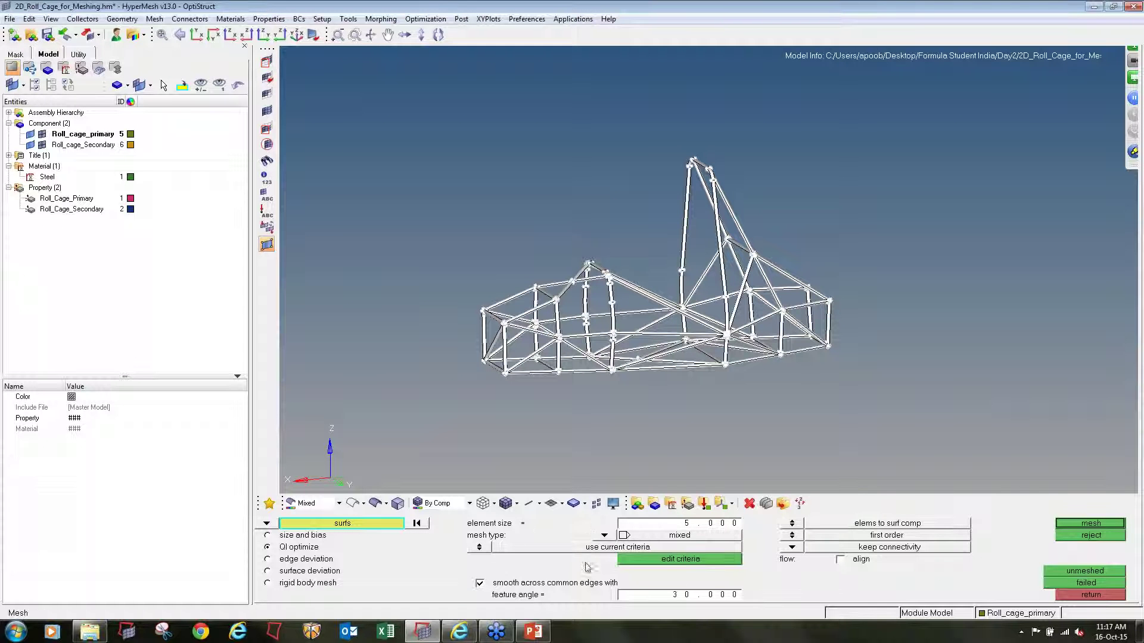
# Step: Edit the mesh quality criteria to a target element size of 5, min size 3 and max size 7
pyautogui.click(620, 560)
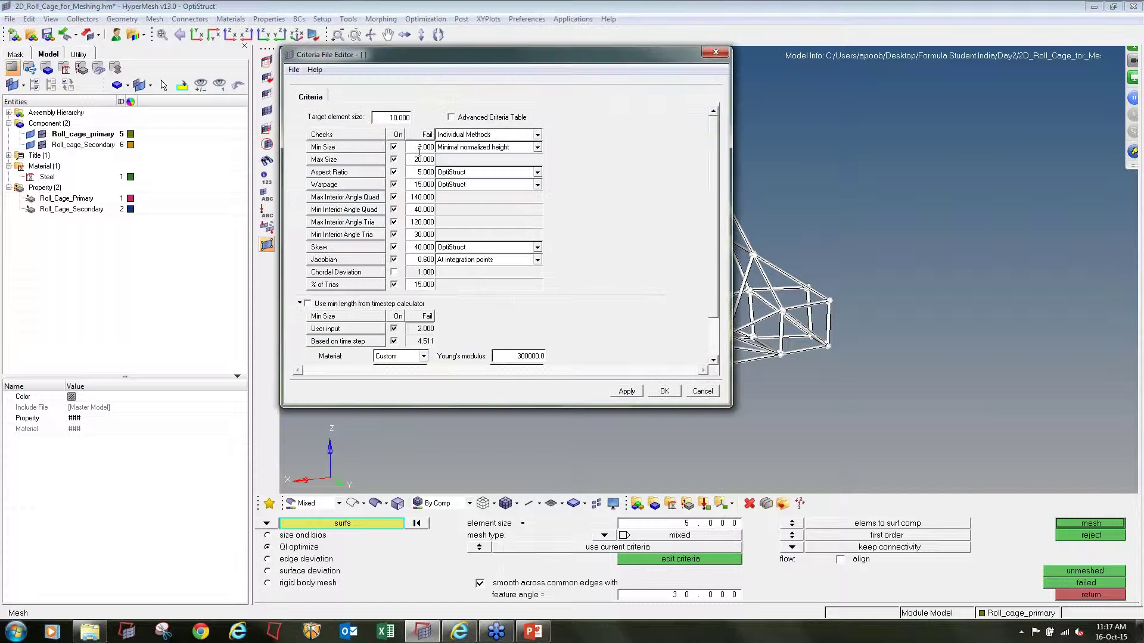
pyautogui.moveTo(415, 160); pyautogui.dragTo(443, 160)
pyautogui.write('7')
pyautogui.moveTo(416, 147); pyautogui.dragTo(447, 148)
pyautogui.write('3')
pyautogui.click(420, 171)
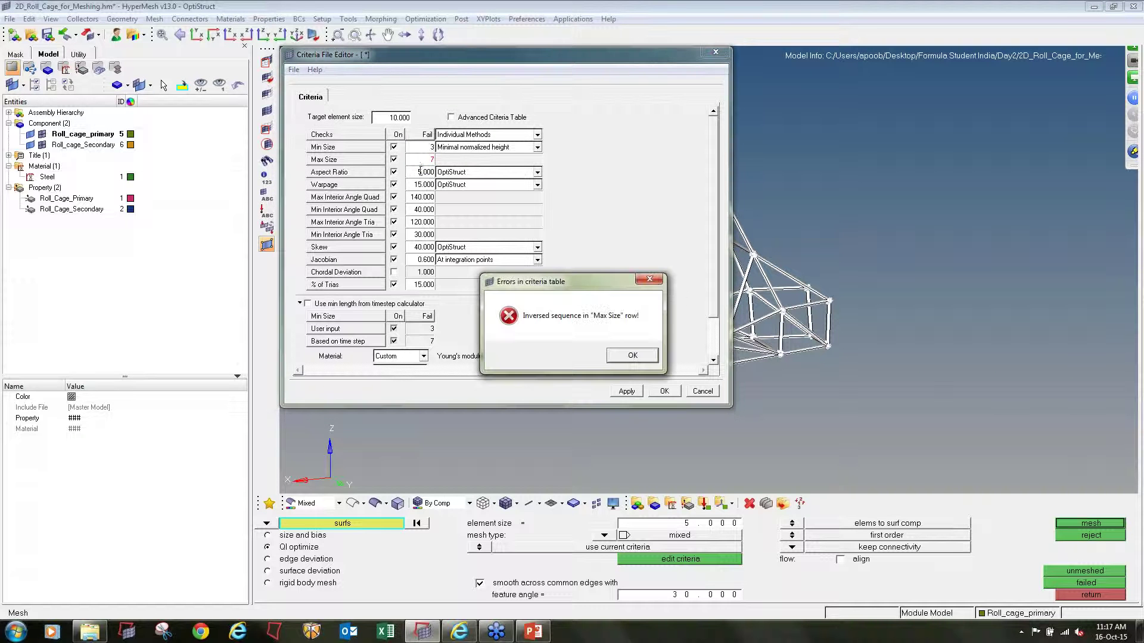
pyautogui.click(619, 357)
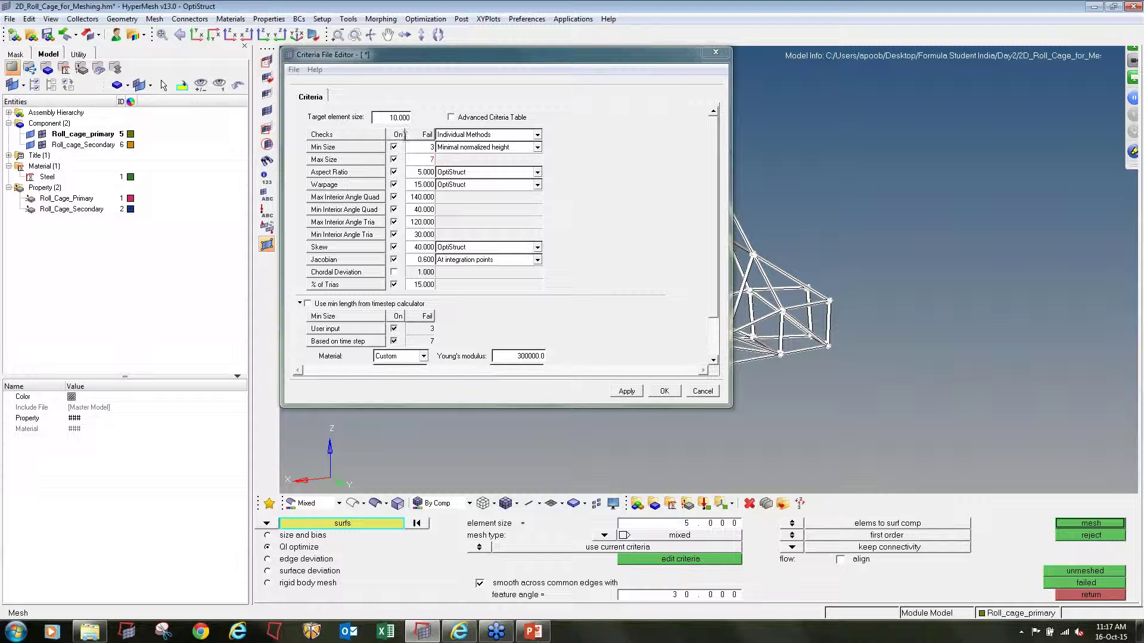
pyautogui.moveTo(389, 117); pyautogui.dragTo(415, 122)
pyautogui.write('5')
pyautogui.click(1129, 46)
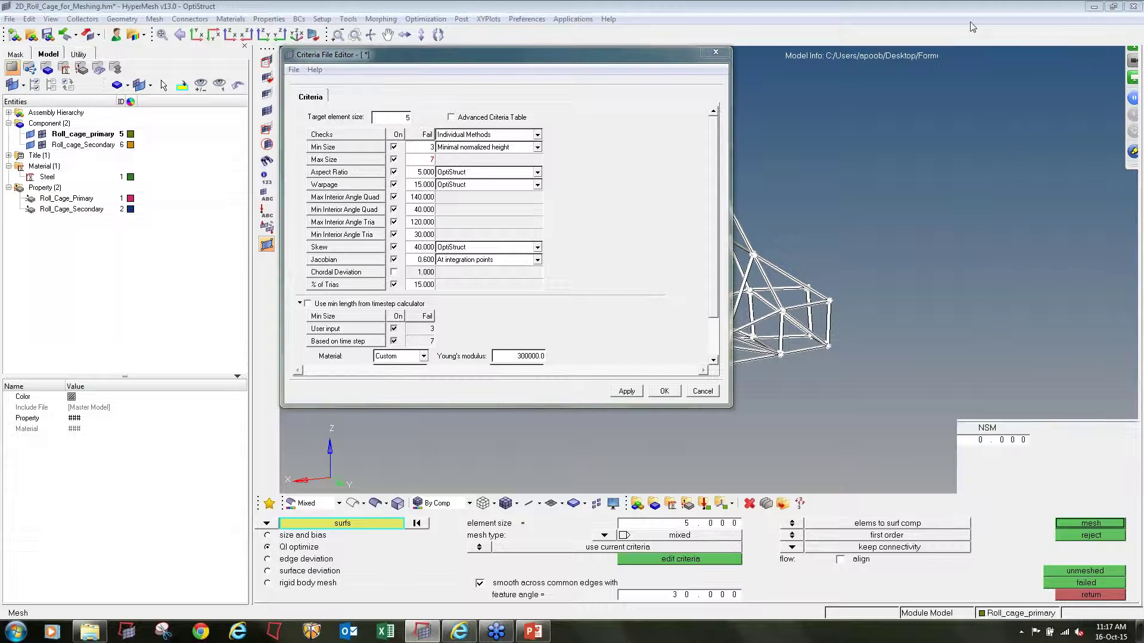
pyautogui.click(435, 159)
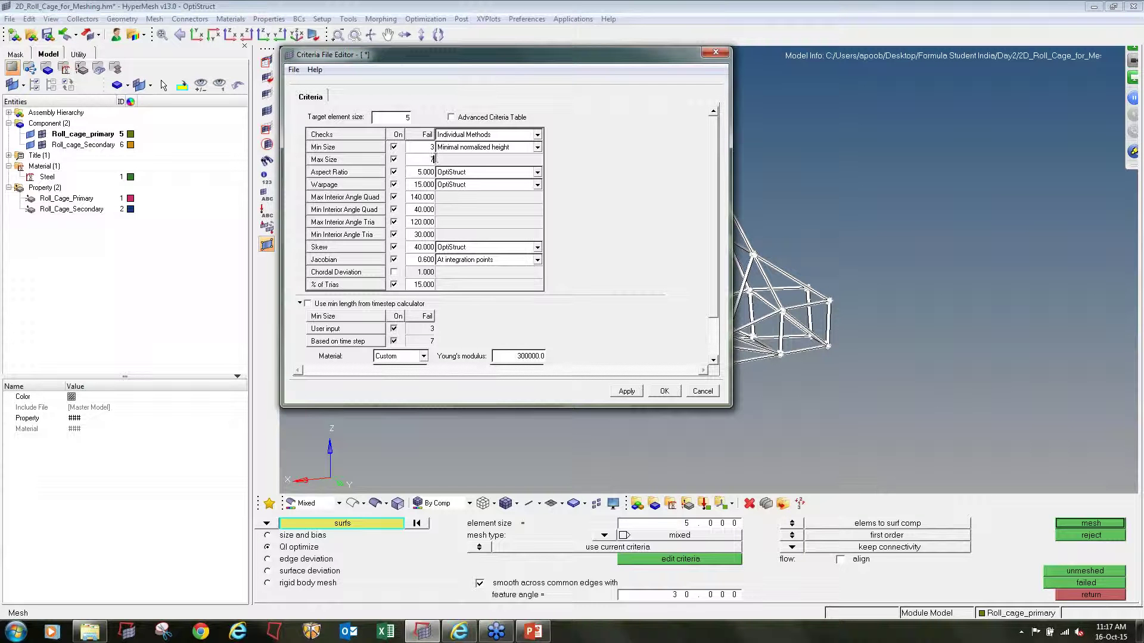
# Step: Set the fail limits to aspect ratio 10, min interior angle quad 20, max interior angle tria 135 and min interior angle tria 15
pyautogui.click(411, 172)
pyautogui.write('10')
pyautogui.doubleClick(413, 209)
pyautogui.write('20')
pyautogui.press('Tab')
pyautogui.write('135')
pyautogui.press('Tab')
pyautogui.write('15')
# Step: Disable the Skew and % of Trias checks, set the Jacobian limit to 0.2 and apply the criteria
pyautogui.click(393, 247)
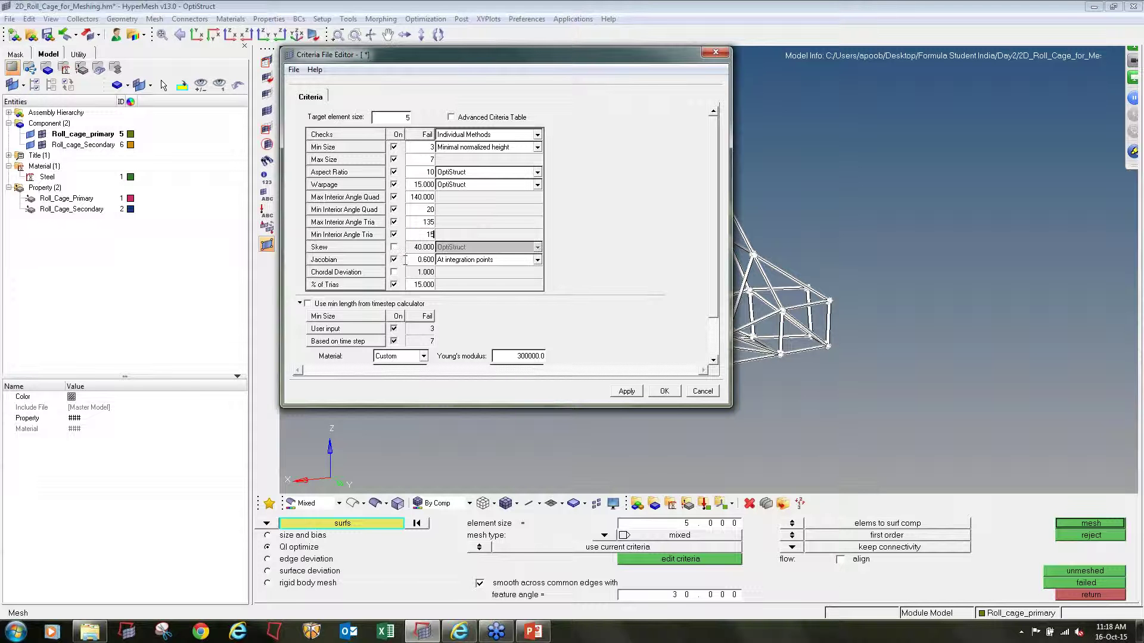
pyautogui.click(416, 259)
pyautogui.write('0.2')
pyautogui.scroll(-2, 720, 215)
pyautogui.click(394, 237)
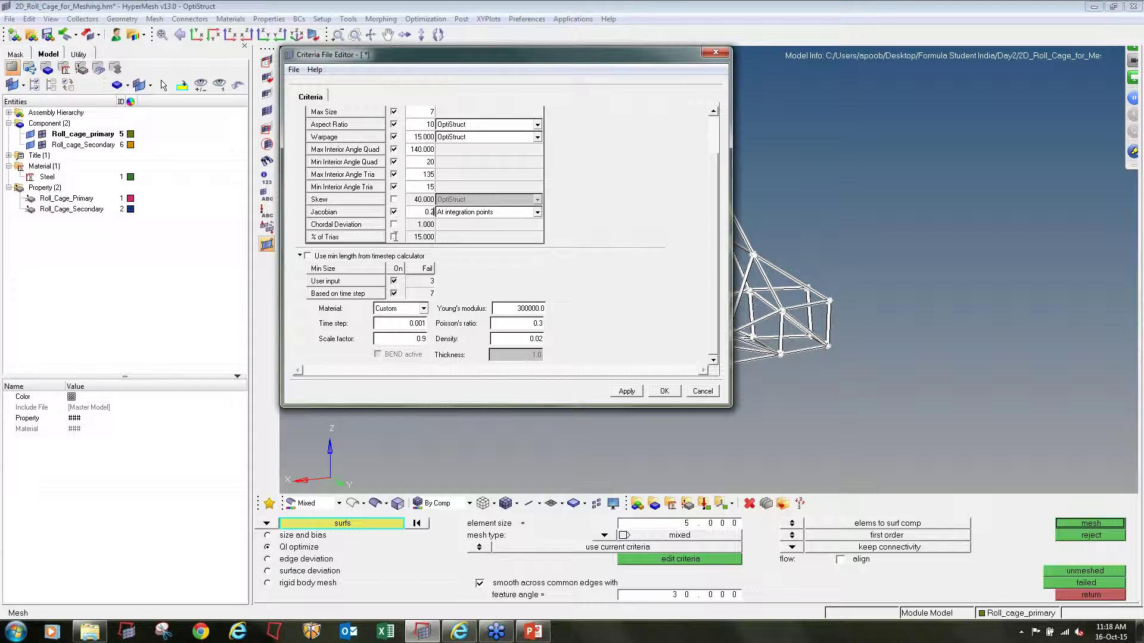
pyautogui.click(626, 391)
pyautogui.click(660, 391)
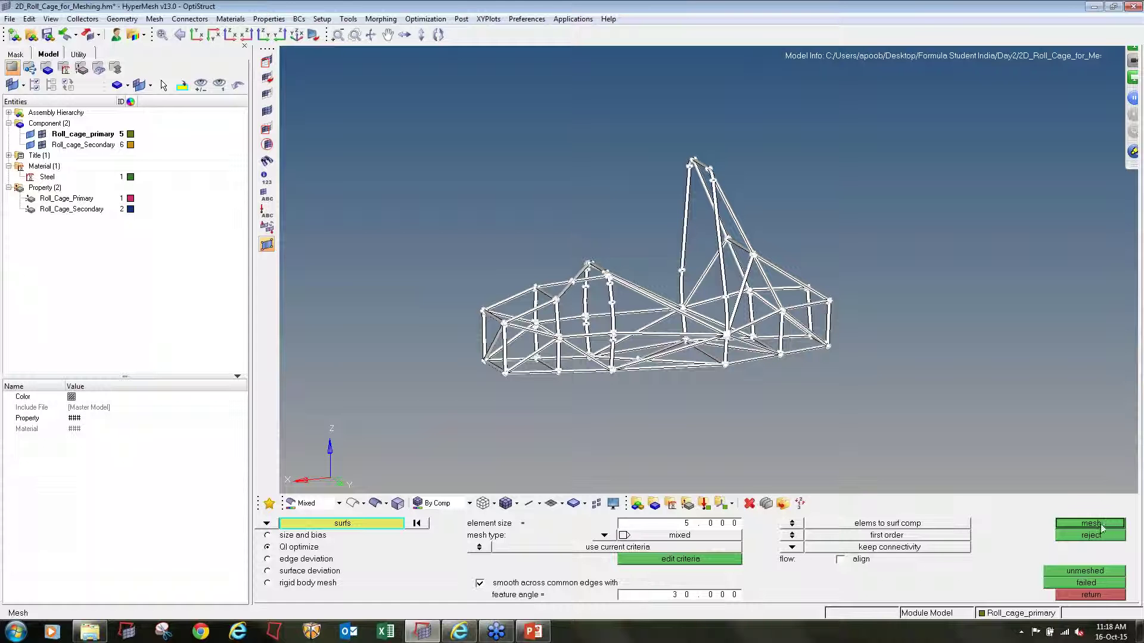
# Step: Enable the align and size flow options and mesh the selected roll cage surfaces
pyautogui.click(840, 559)
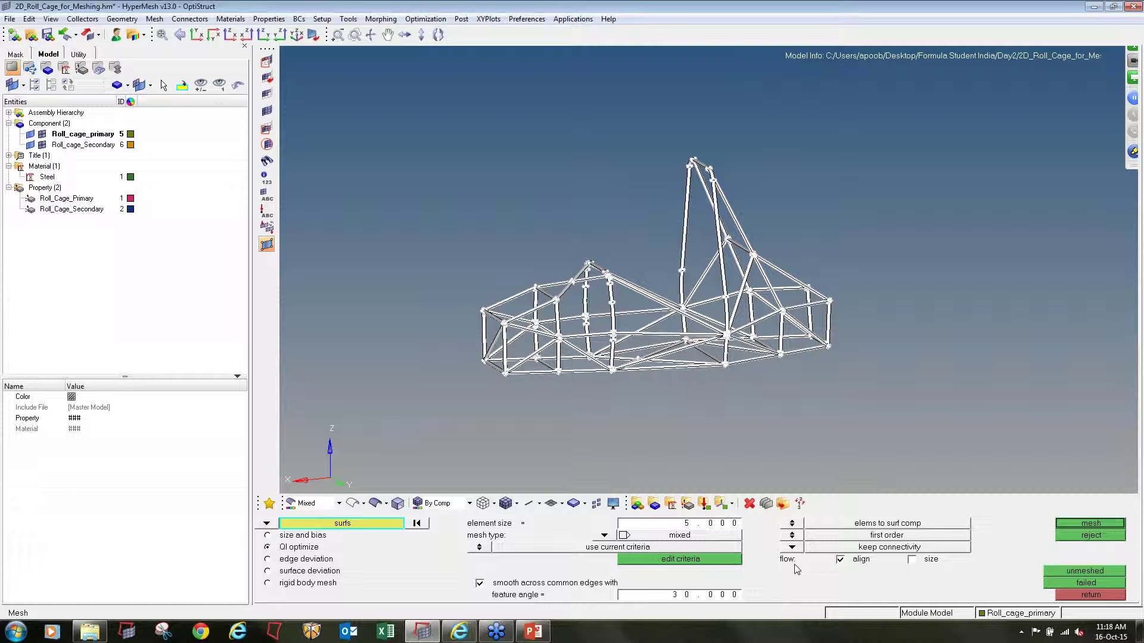
pyautogui.click(911, 560)
pyautogui.click(1105, 524)
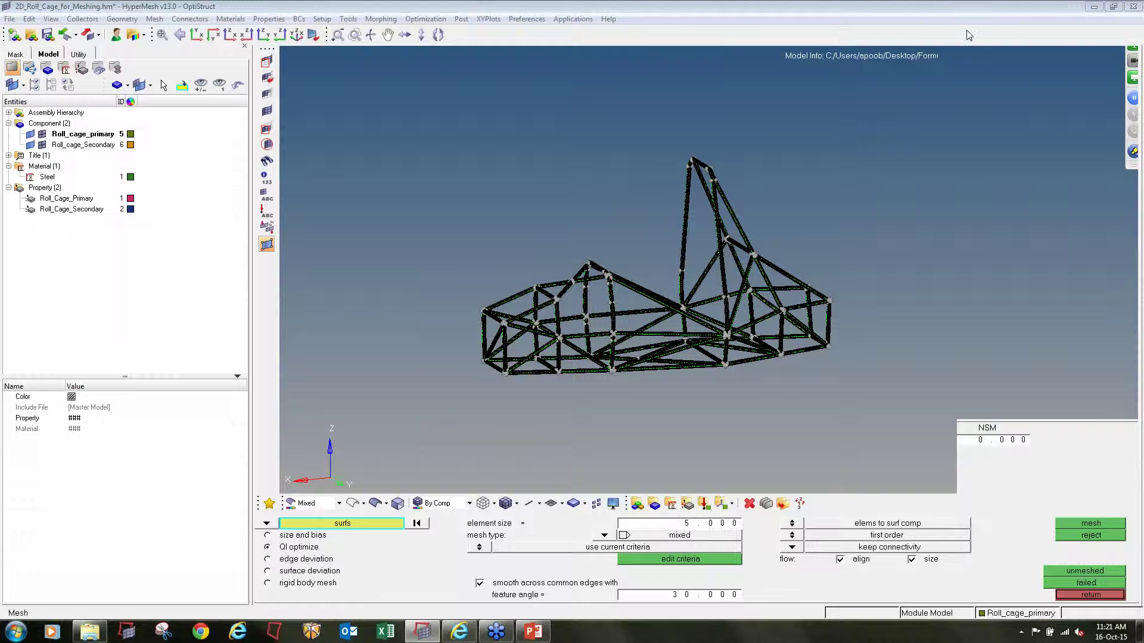
# Step: Examine the generated mesh over the whole roll cage and close up at the front tubes
pyautogui.click(966, 30)
pyautogui.keyDown('ctrl'); pyautogui.moveTo(854, 249); pyautogui.dragTo(550, 346); pyautogui.keyUp('ctrl')
pyautogui.keyDown('ctrl'); pyautogui.scroll(3, 551, 345); pyautogui.keyUp('ctrl')
pyautogui.keyDown('ctrl'); pyautogui.scroll(5, 563, 336); pyautogui.keyUp('ctrl')
pyautogui.keyDown('ctrl'); pyautogui.scroll(-3, 566, 333); pyautogui.keyUp('ctrl')
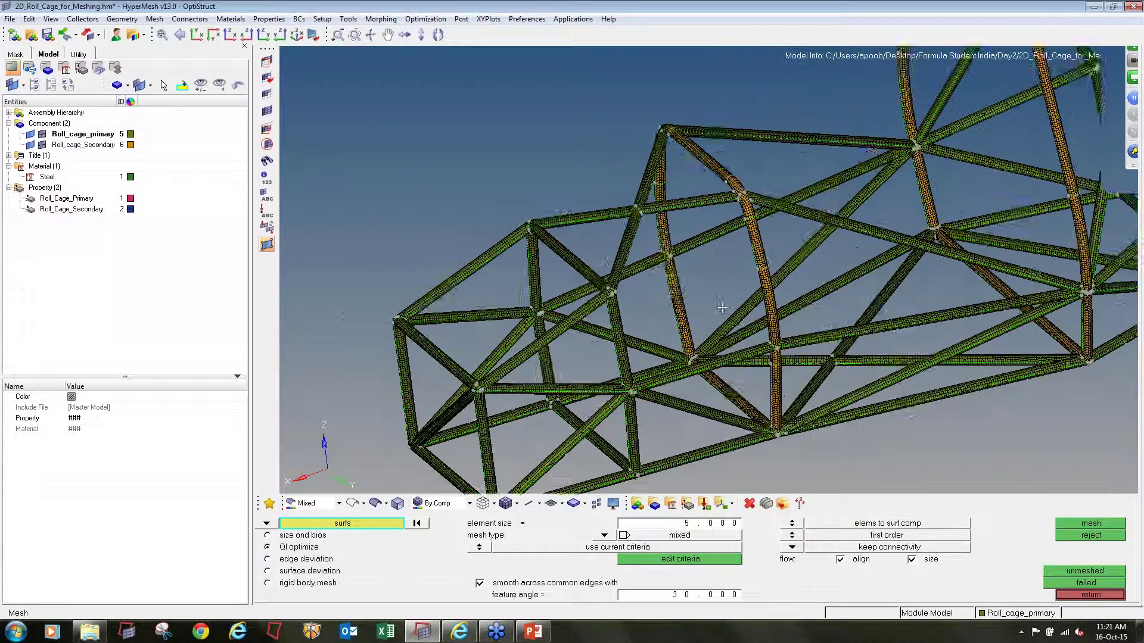
pyautogui.keyDown('ctrl'); pyautogui.moveTo(566, 334); pyautogui.dragTo(514, 327, button='right'); pyautogui.keyUp('ctrl')
pyautogui.keyDown('ctrl'); pyautogui.scroll(-3, 684, 283); pyautogui.keyUp('ctrl')
pyautogui.keyDown('ctrl'); pyautogui.moveTo(685, 283); pyautogui.dragTo(804, 375); pyautogui.keyUp('ctrl')
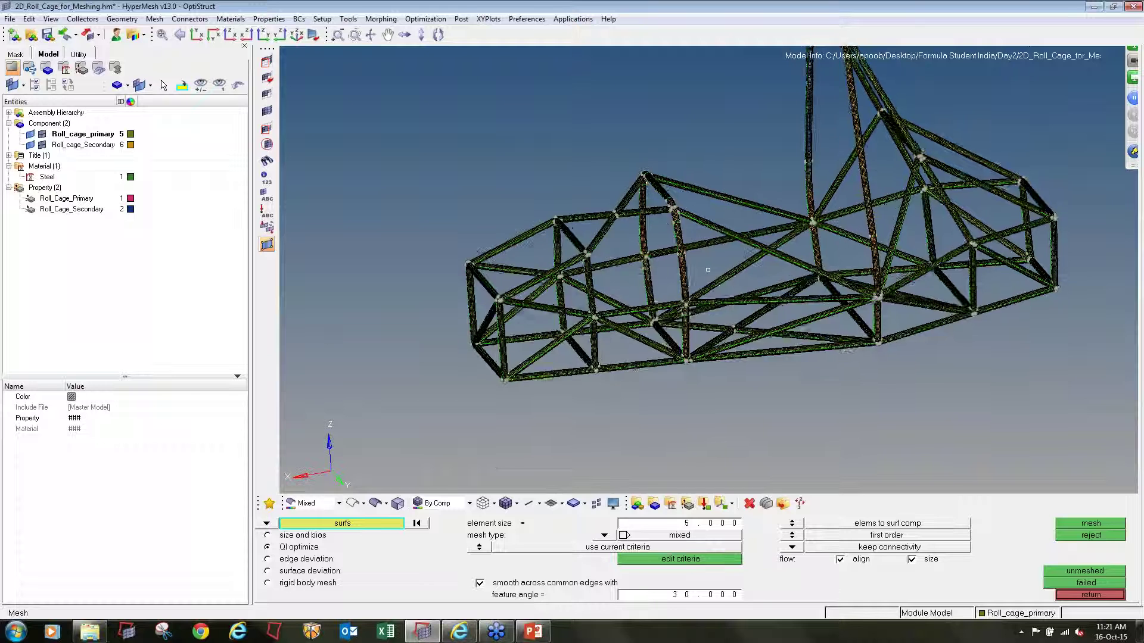
pyautogui.keyDown('ctrl'); pyautogui.scroll(4, 575, 262); pyautogui.keyUp('ctrl')
pyautogui.scroll(-1, 575, 262)
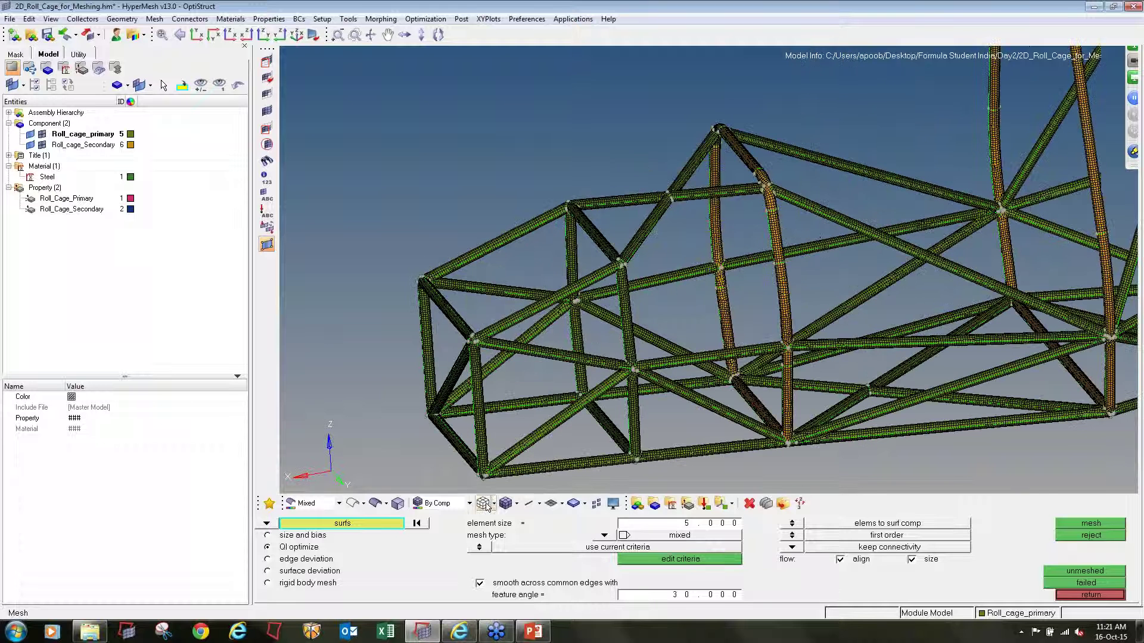
# Step: Display the shell elements with their thickness and hide the geometry of Roll_cage_primary and Roll_cage_Secondary
pyautogui.click(561, 503)
pyautogui.click(562, 540)
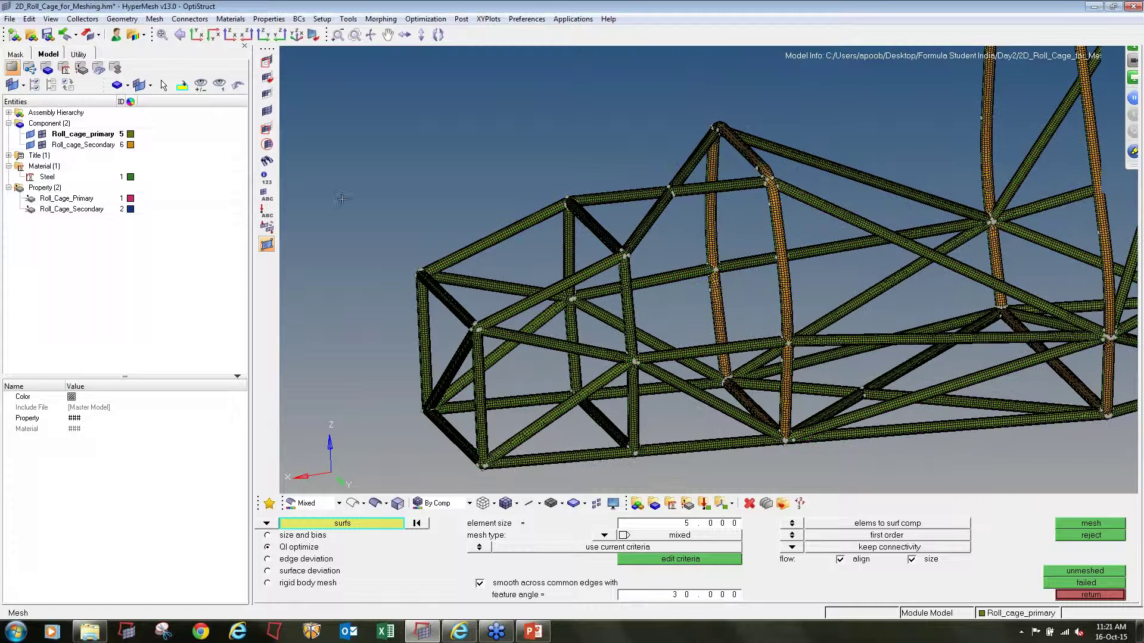
pyautogui.click(31, 134)
pyautogui.click(31, 145)
pyautogui.keyDown('ctrl'); pyautogui.moveTo(554, 310); pyautogui.dragTo(542, 295); pyautogui.keyUp('ctrl')
# Step: Mask a short band of elements midway along the upper front side tube of the roll cage
pyautogui.click(265, 61)
pyautogui.click(440, 523)
pyautogui.click(380, 535)
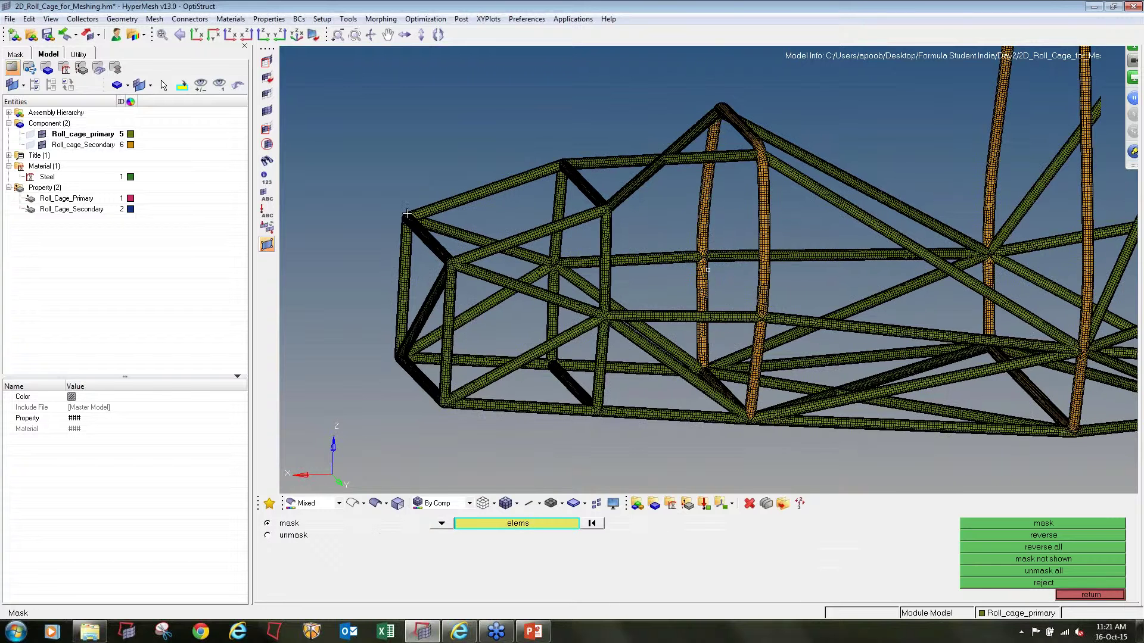
pyautogui.keyDown('ctrl'); pyautogui.scroll(4, 408, 222); pyautogui.keyUp('ctrl')
pyautogui.keyDown('shift'); pyautogui.moveTo(550, 142); pyautogui.dragTo(594, 186); pyautogui.keyUp('shift')
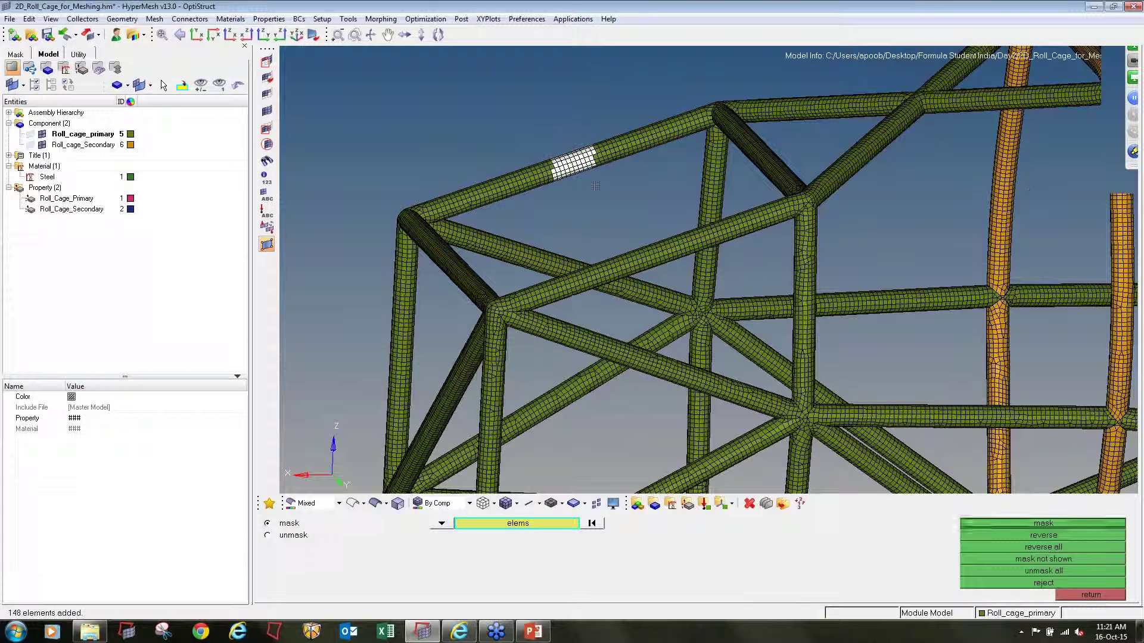
pyautogui.click(1003, 523)
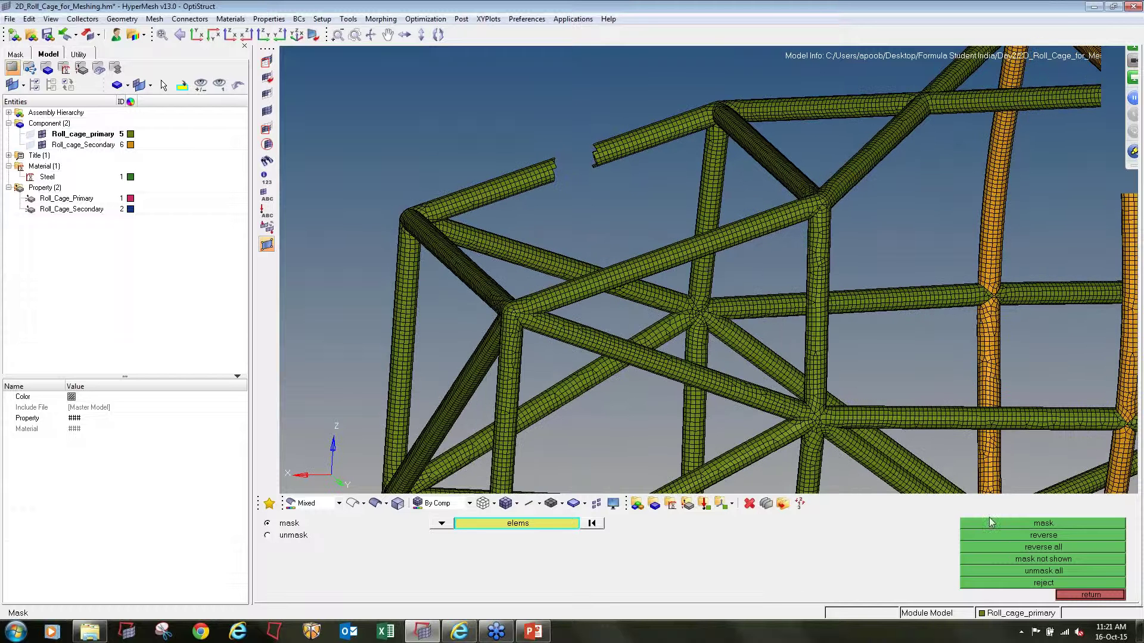
# Step: Reverse the masking to isolate the short band of tube elements and examine its wall thickness
pyautogui.click(1010, 539)
pyautogui.keyDown('ctrl'); pyautogui.scroll(5, 675, 157); pyautogui.keyUp('ctrl')
pyautogui.keyDown('ctrl'); pyautogui.moveTo(643, 254); pyautogui.dragTo(738, 259); pyautogui.keyUp('ctrl')
pyautogui.keyDown('ctrl'); pyautogui.scroll(4, 661, 238); pyautogui.keyUp('ctrl')
pyautogui.keyDown('ctrl'); pyautogui.moveTo(689, 249); pyautogui.dragTo(716, 187, button='right'); pyautogui.keyUp('ctrl')
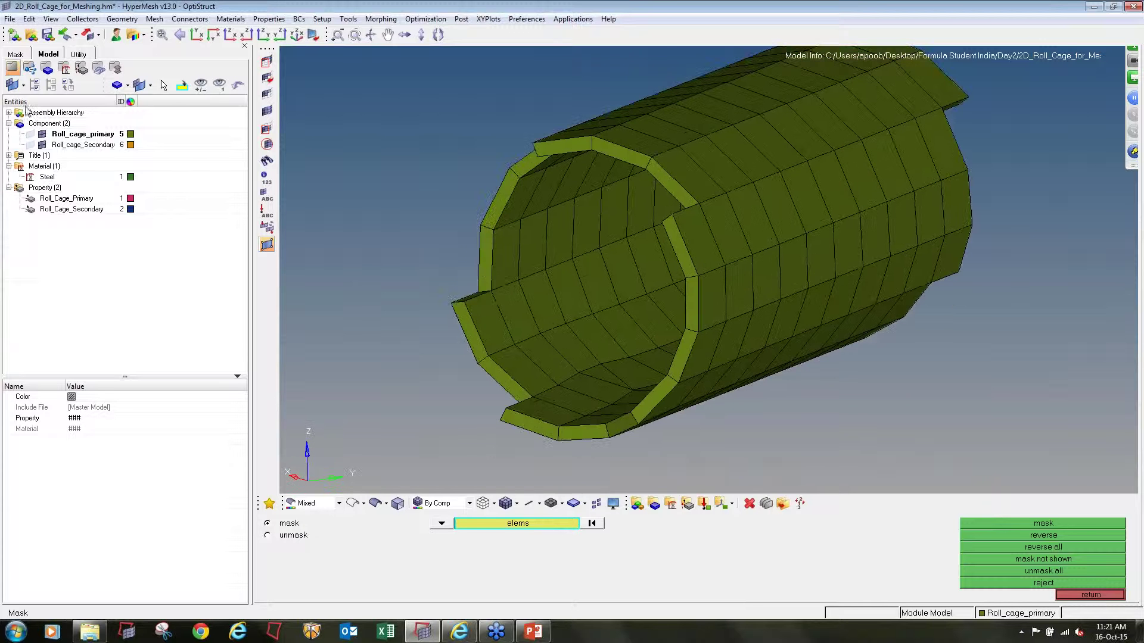
# Step: Temporarily show the Roll_cage_primary geometry to compare the isolated shell elements with the midsurface
pyautogui.click(31, 145)
pyautogui.keyDown('ctrl'); pyautogui.moveTo(769, 250); pyautogui.dragTo(663, 180); pyautogui.keyUp('ctrl')
pyautogui.keyDown('ctrl'); pyautogui.scroll(2, 664, 180); pyautogui.keyUp('ctrl')
pyautogui.keyDown('ctrl'); pyautogui.scroll(-2, 663, 180); pyautogui.keyUp('ctrl')
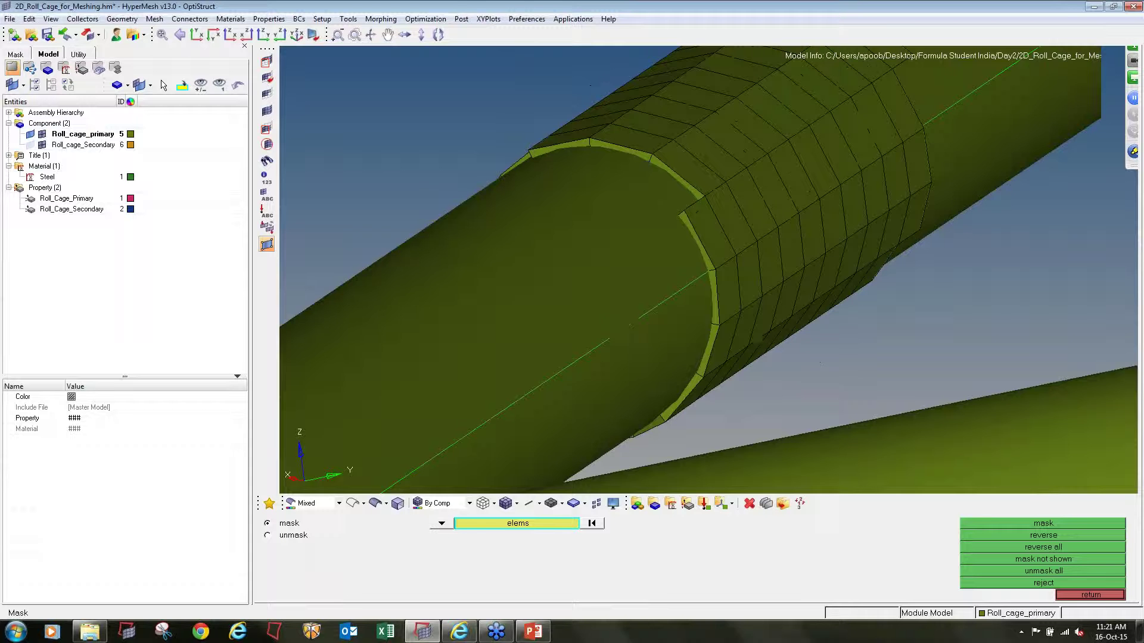
pyautogui.click(29, 135)
pyautogui.keyDown('ctrl'); pyautogui.moveTo(745, 142); pyautogui.dragTo(745, 174, button='right'); pyautogui.keyUp('ctrl')
pyautogui.keyDown('ctrl'); pyautogui.scroll(-4, 744, 174); pyautogui.keyUp('ctrl')
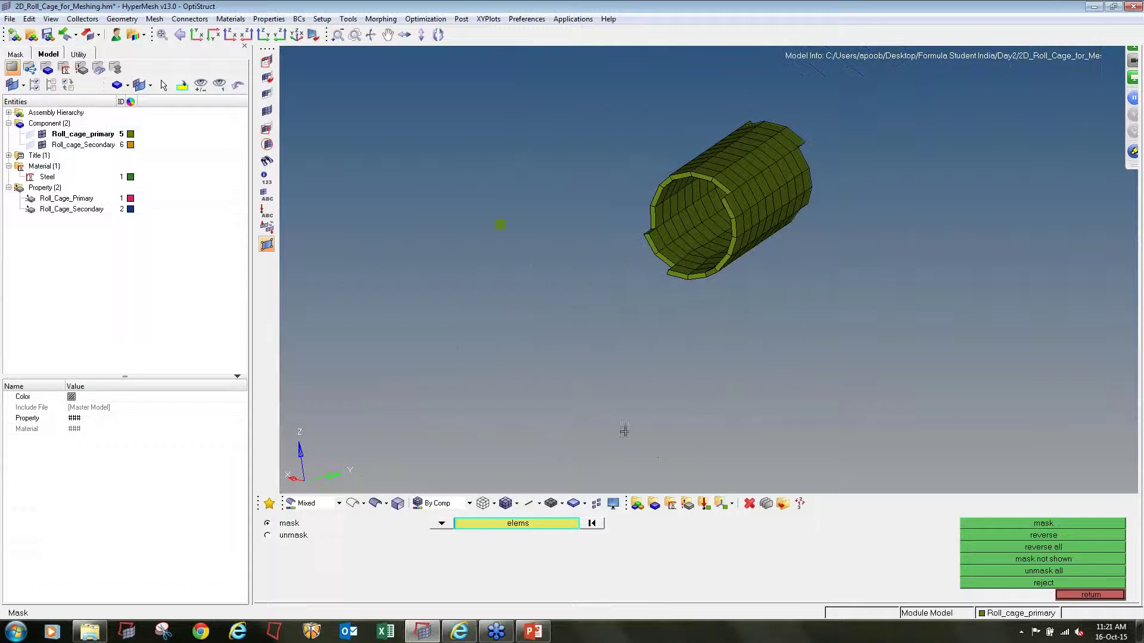
# Step: Return the shell elements to the display without thickness and show all elements of the roll cage again
pyautogui.click(562, 505)
pyautogui.click(586, 522)
pyautogui.keyDown('ctrl'); pyautogui.moveTo(711, 186); pyautogui.dragTo(655, 176); pyautogui.keyUp('ctrl')
pyautogui.click(41, 134)
pyautogui.click(42, 134)
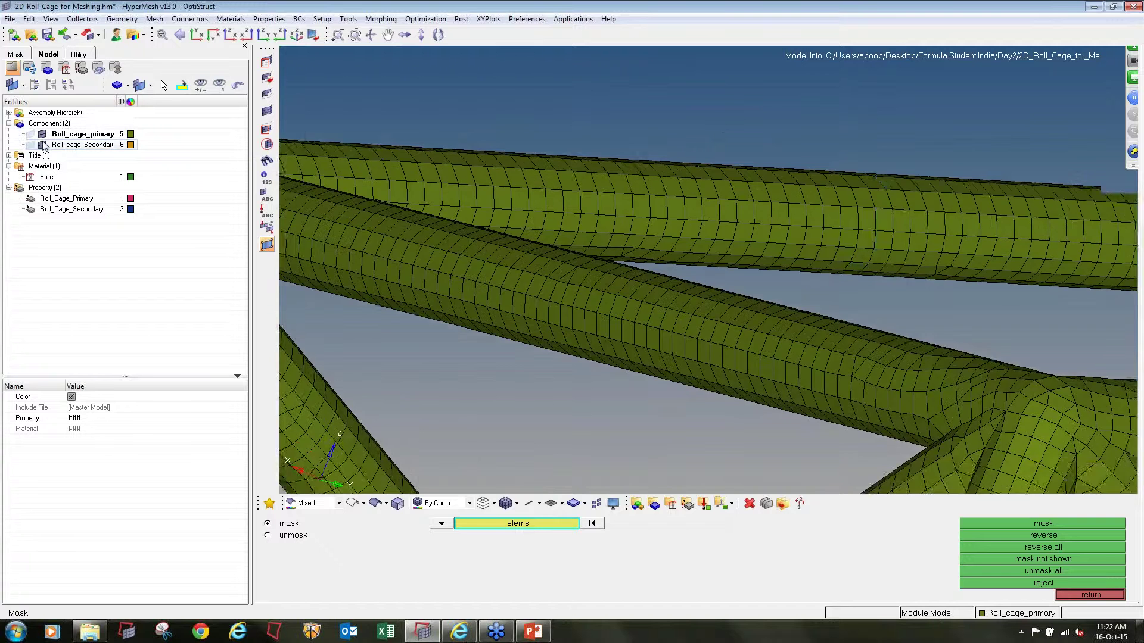
# Step: Check the 2D elements for warpage above 10 and examine the highlighted elements around the tube joints
pyautogui.scroll(-6, 617, 141)
pyautogui.keyDown('ctrl'); pyautogui.scroll(-3, 617, 141); pyautogui.keyUp('ctrl')
pyautogui.keyDown('ctrl'); pyautogui.moveTo(617, 141); pyautogui.dragTo(617, 167); pyautogui.keyUp('ctrl')
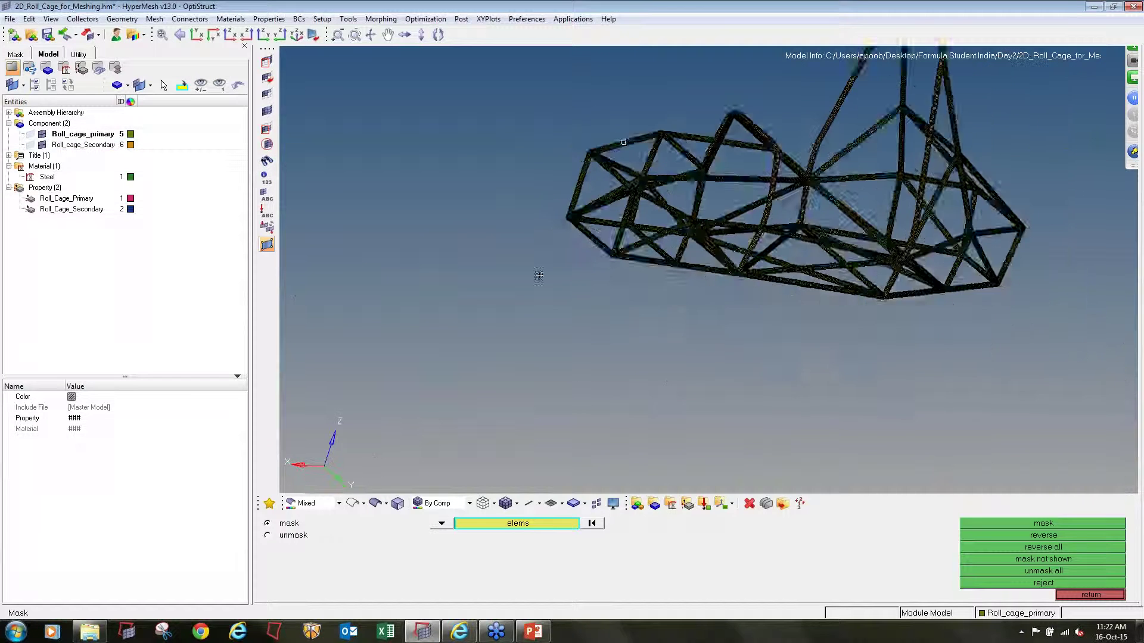
pyautogui.keyDown('ctrl'); pyautogui.moveTo(617, 166); pyautogui.dragTo(555, 241, button='right'); pyautogui.keyUp('ctrl')
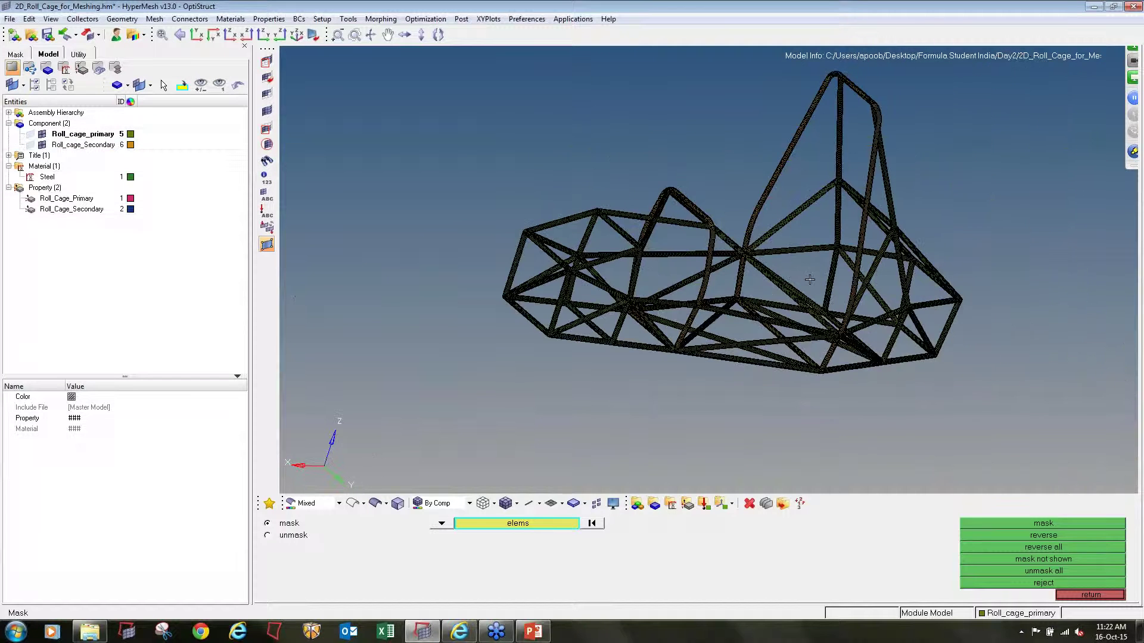
pyautogui.press('F10')
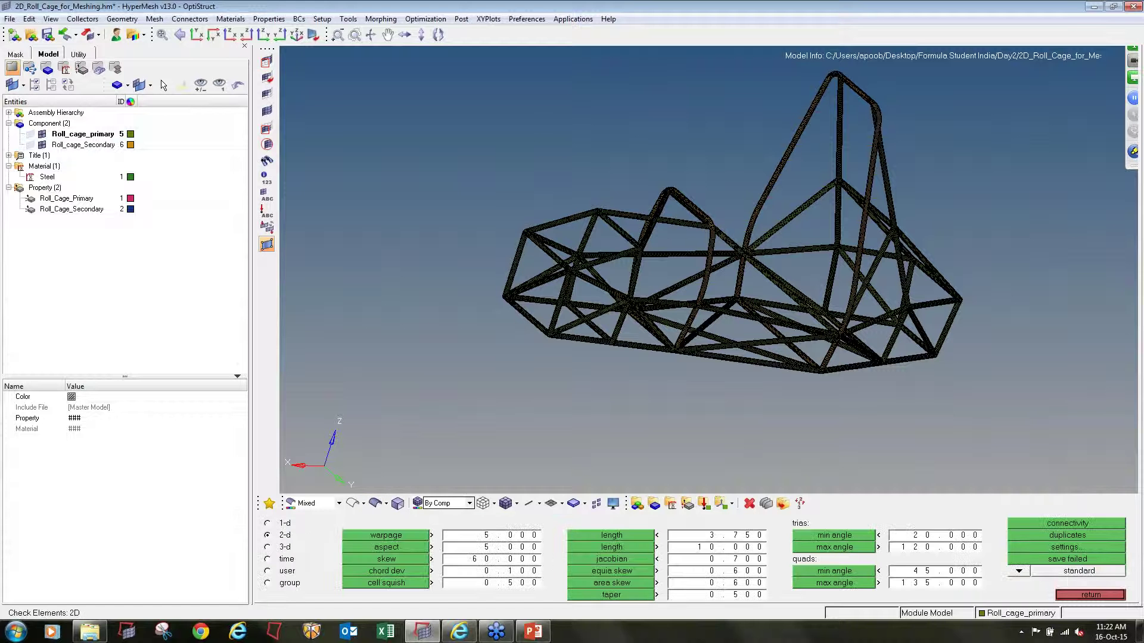
pyautogui.click(497, 536)
pyautogui.write('10')
pyautogui.click(393, 536)
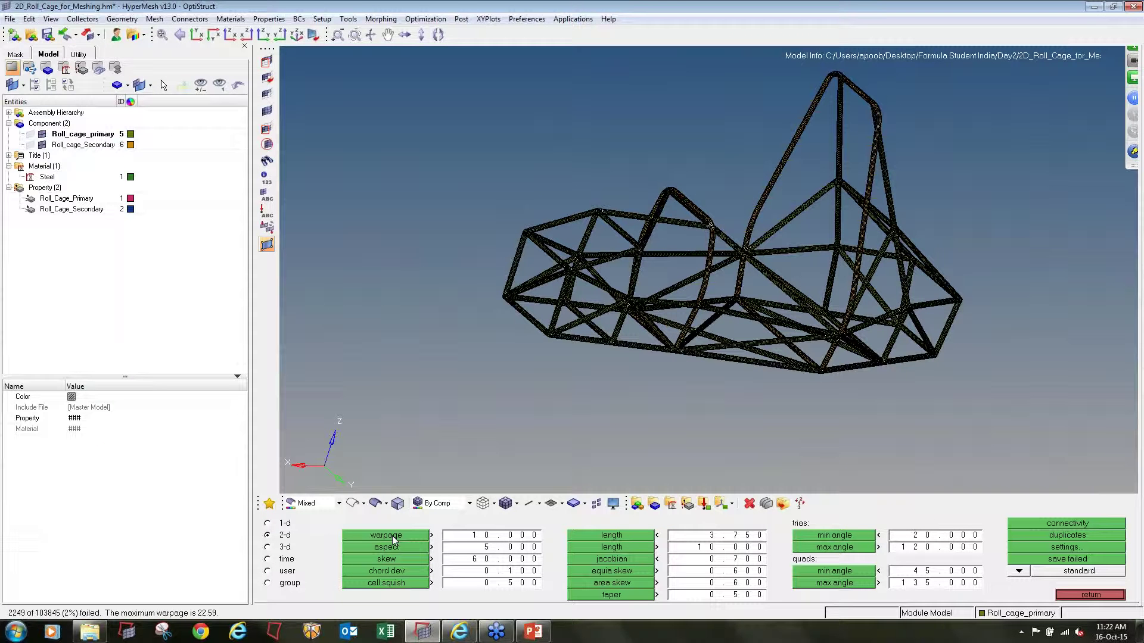
pyautogui.keyDown('ctrl'); pyautogui.moveTo(558, 221); pyautogui.dragTo(654, 272); pyautogui.keyUp('ctrl')
pyautogui.keyDown('ctrl'); pyautogui.scroll(8, 948, 278); pyautogui.keyUp('ctrl')
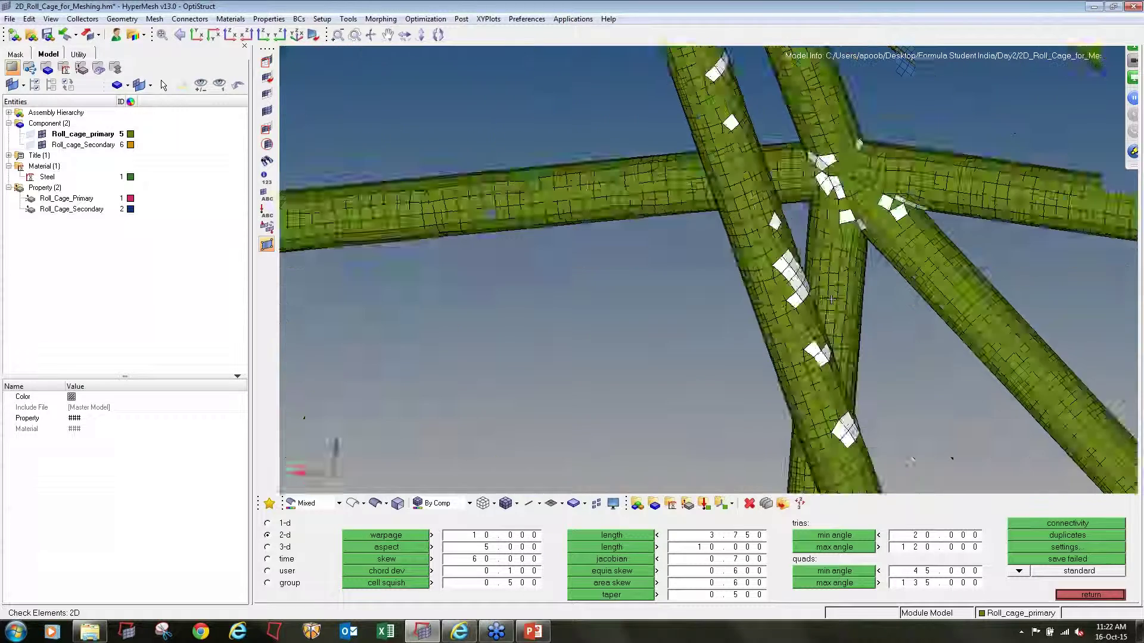
pyautogui.keyDown('ctrl'); pyautogui.scroll(-2, 831, 300); pyautogui.keyUp('ctrl')
# Step: Check the 2D elements for aspect ratio above 5 and for Jacobian below 0.2
pyautogui.click(410, 548)
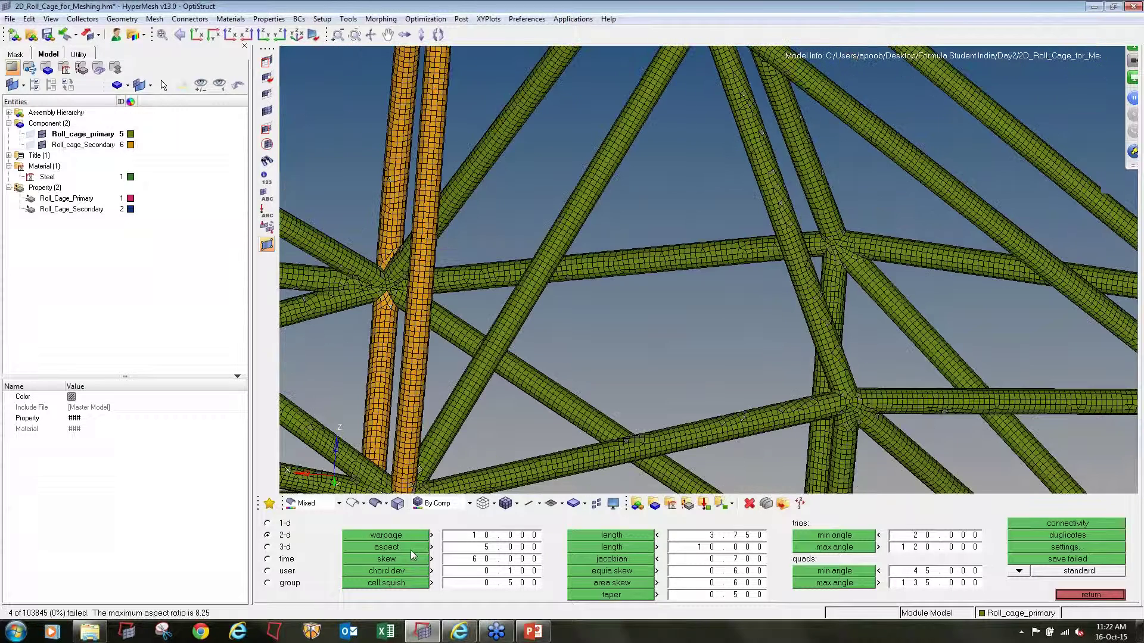
pyautogui.click(608, 560)
pyautogui.click(732, 559)
pyautogui.write('0.2')
pyautogui.click(644, 562)
# Step: Check the minimum and maximum angles of the trias and quads, then close the element check and view the whole cage
pyautogui.click(822, 536)
pyautogui.click(837, 547)
pyautogui.click(835, 571)
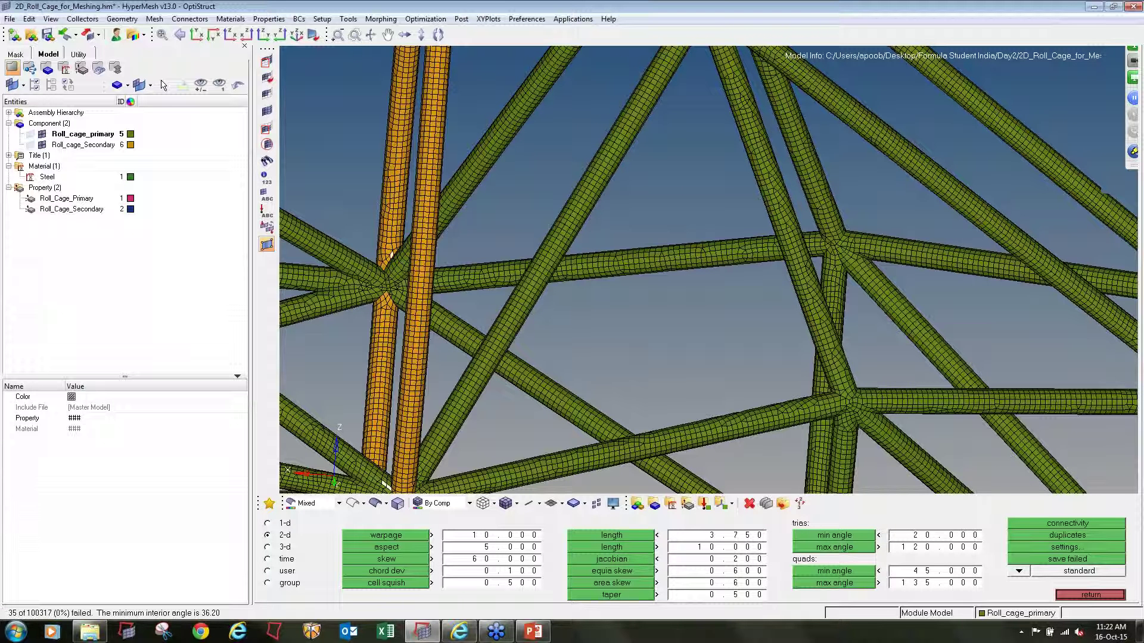
pyautogui.click(838, 583)
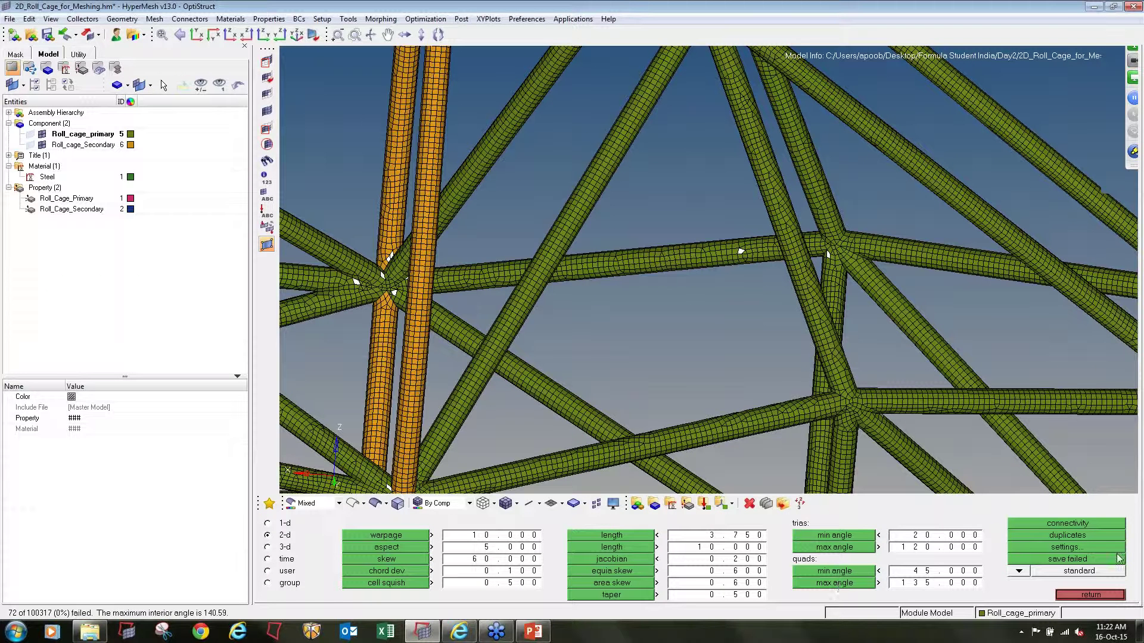
pyautogui.click(1105, 595)
pyautogui.scroll(-8, 722, 249)
pyautogui.keyDown('ctrl'); pyautogui.moveTo(722, 249); pyautogui.dragTo(697, 226); pyautogui.keyUp('ctrl')
pyautogui.keyDown('ctrl'); pyautogui.moveTo(696, 226); pyautogui.dragTo(820, 272, button='right'); pyautogui.keyUp('ctrl')
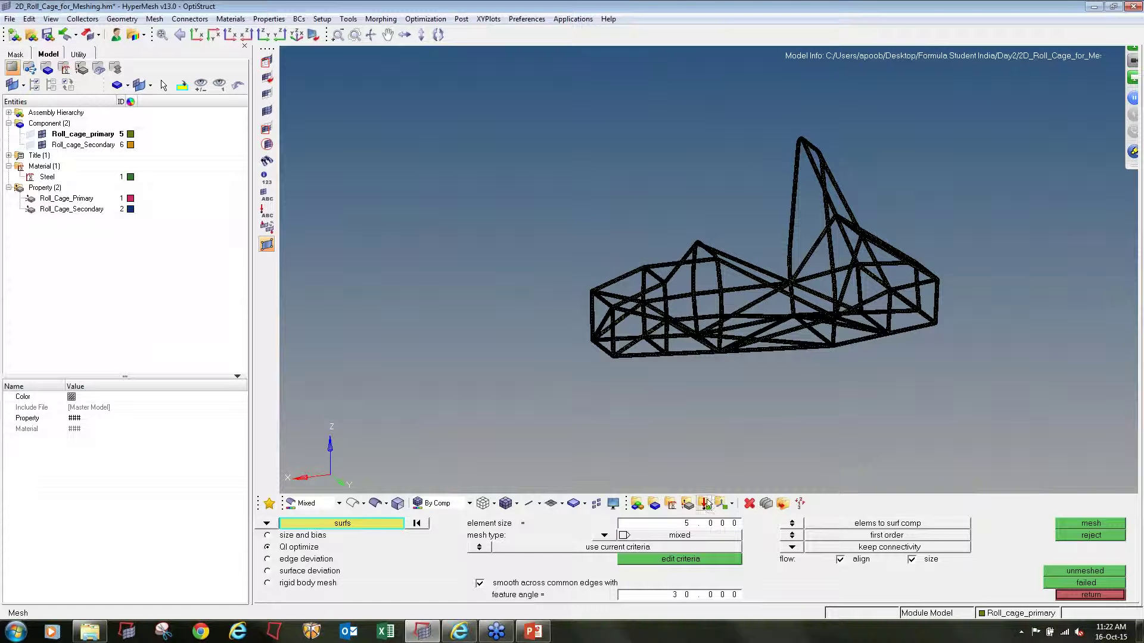
# Step: Create a red load collector named Front_impact_Force without a card image
pyautogui.click(1079, 594)
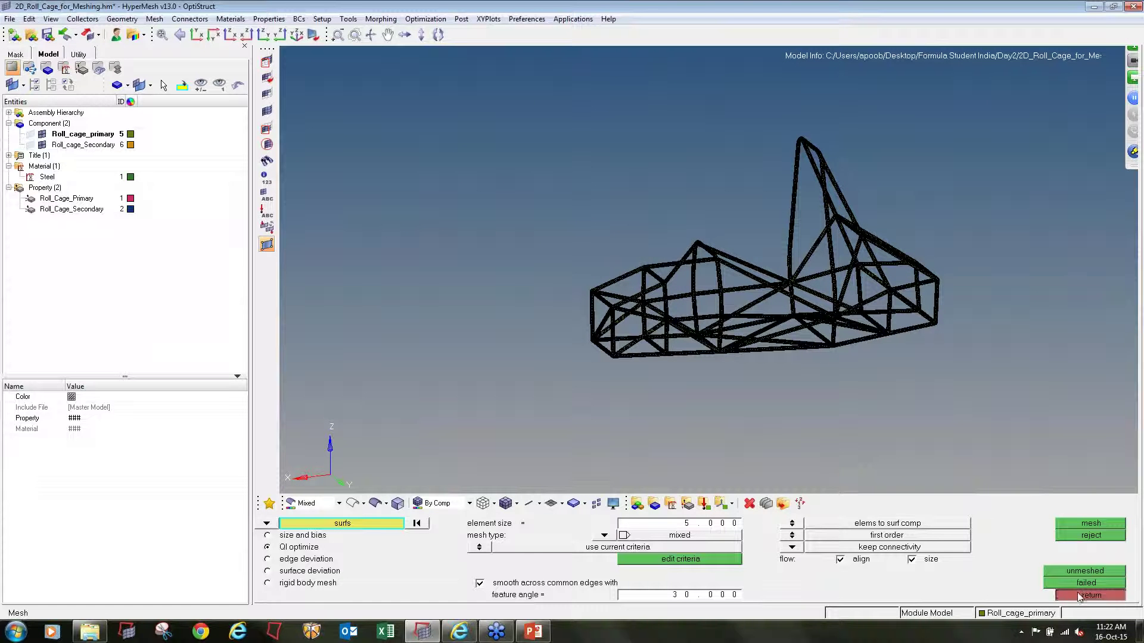
pyautogui.click(703, 506)
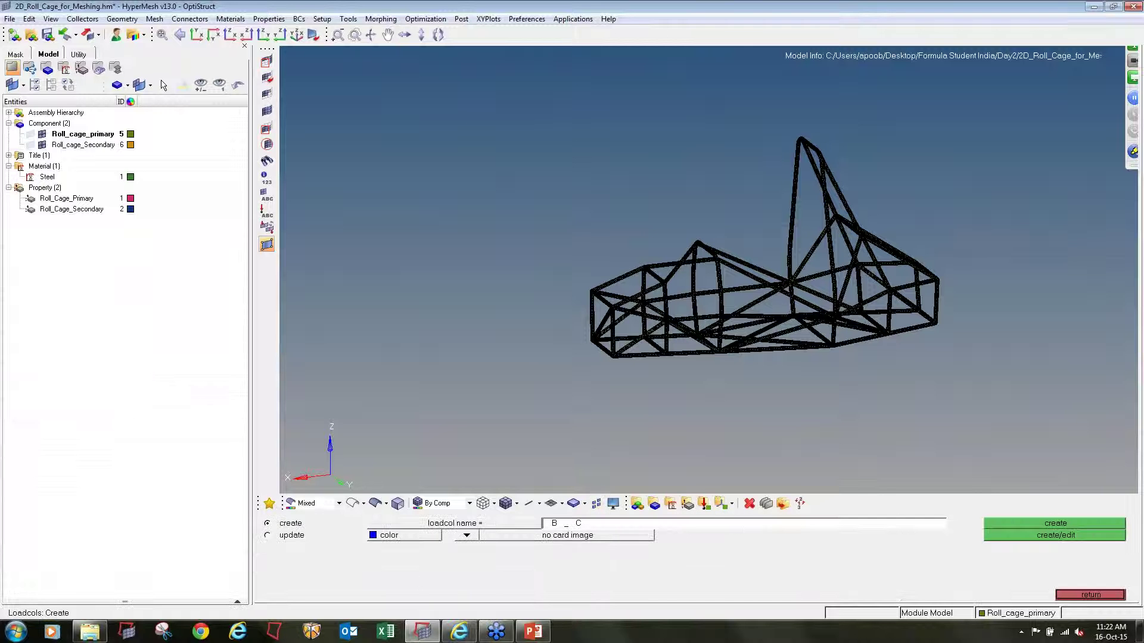
pyautogui.click(560, 525)
pyautogui.write('Front_impact_Force')
pyautogui.click(430, 535)
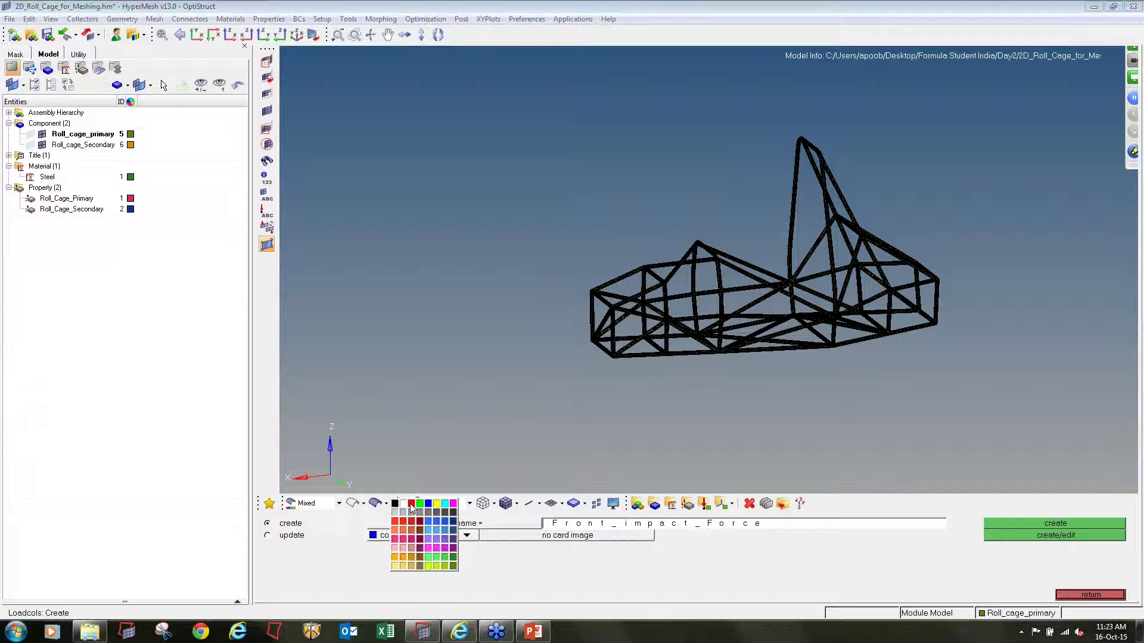
pyautogui.click(411, 504)
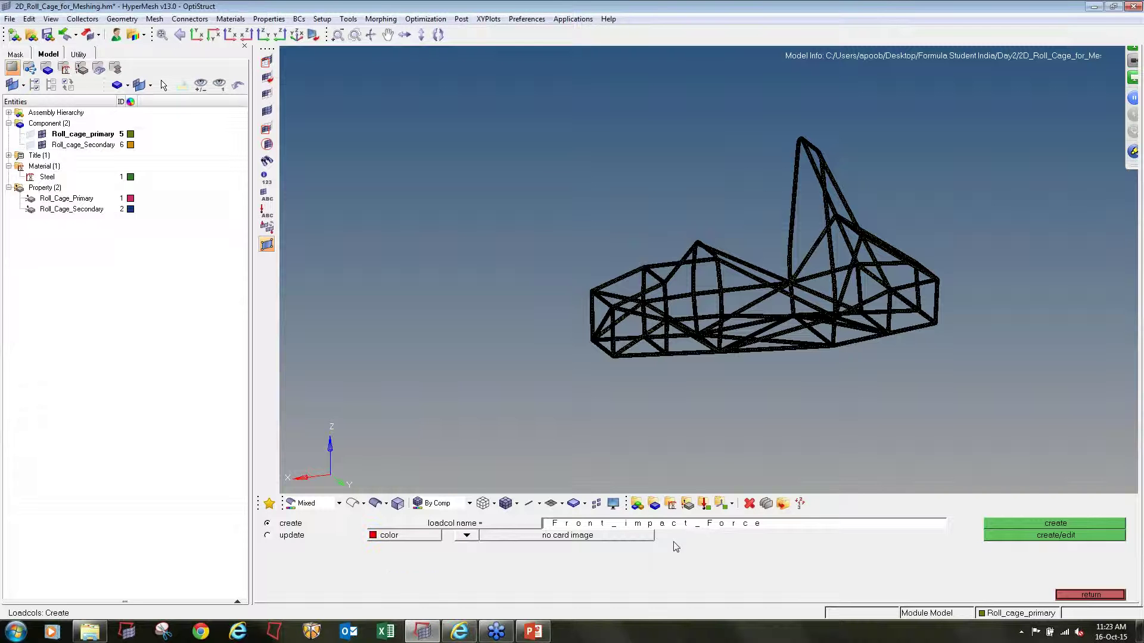
pyautogui.click(987, 524)
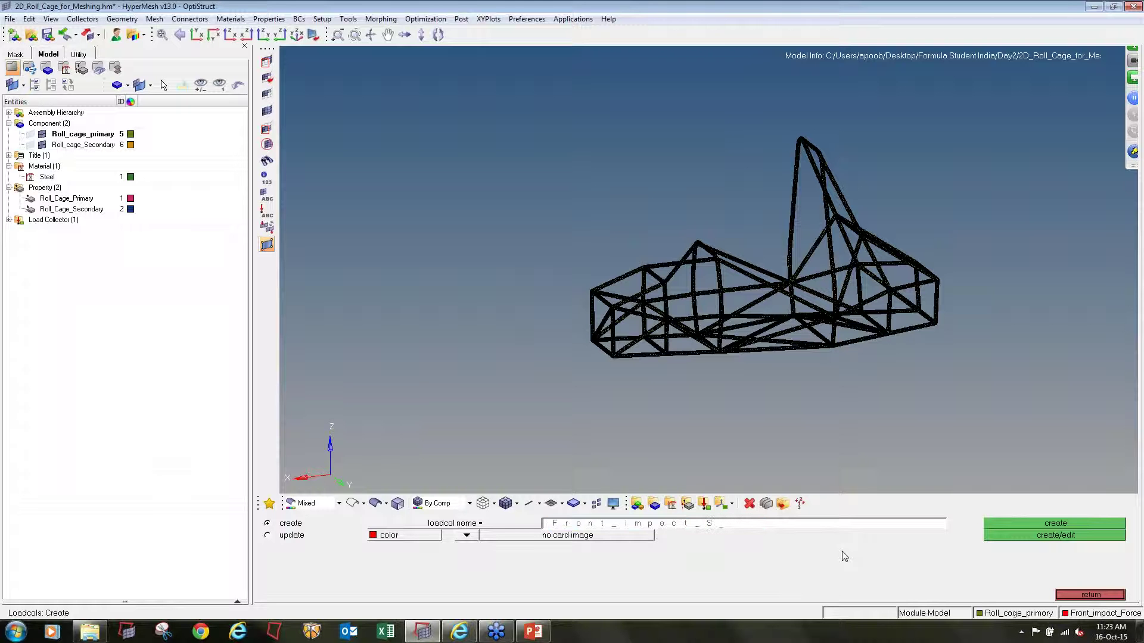
# Step: Create a blue load collector named Front_impact_SPC without a card image
pyautogui.click(432, 536)
pyautogui.click(425, 505)
pyautogui.click(429, 532)
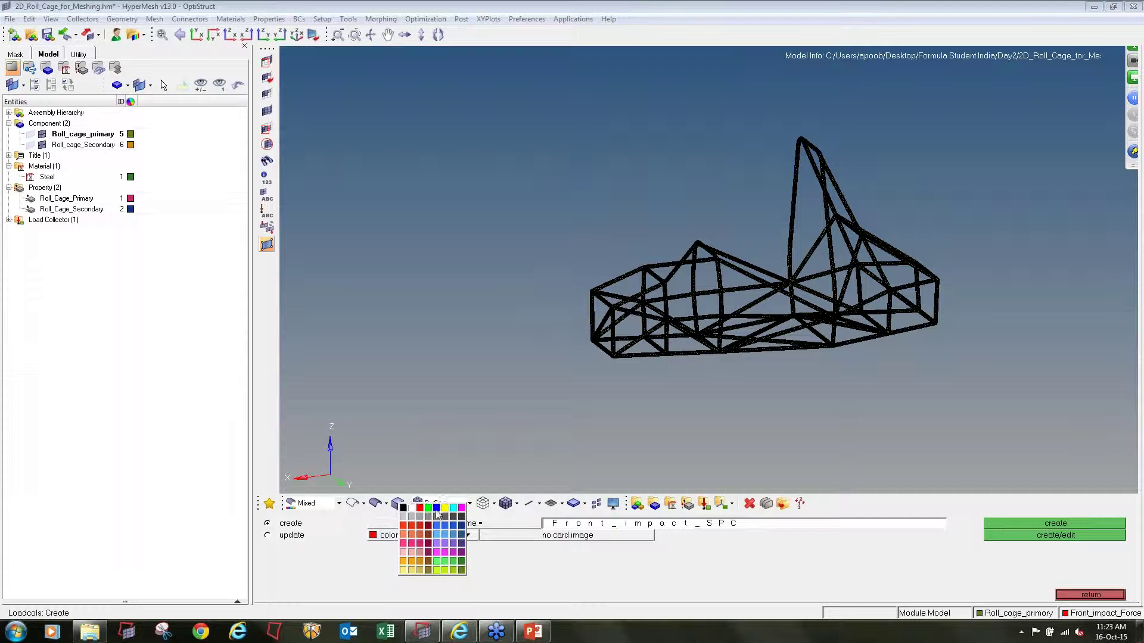
pyautogui.click(433, 508)
pyautogui.click(1055, 523)
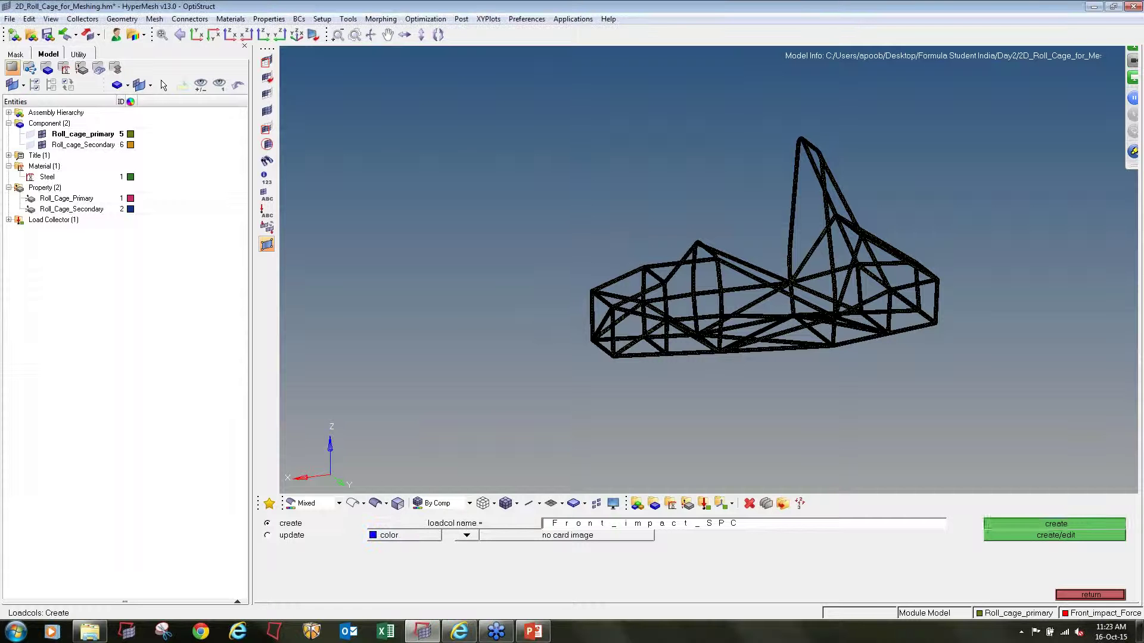
pyautogui.click(1089, 594)
# Step: Start creating constraints and select two patches of nodes along the lower front side tubes of the roll cage
pyautogui.click(1067, 572)
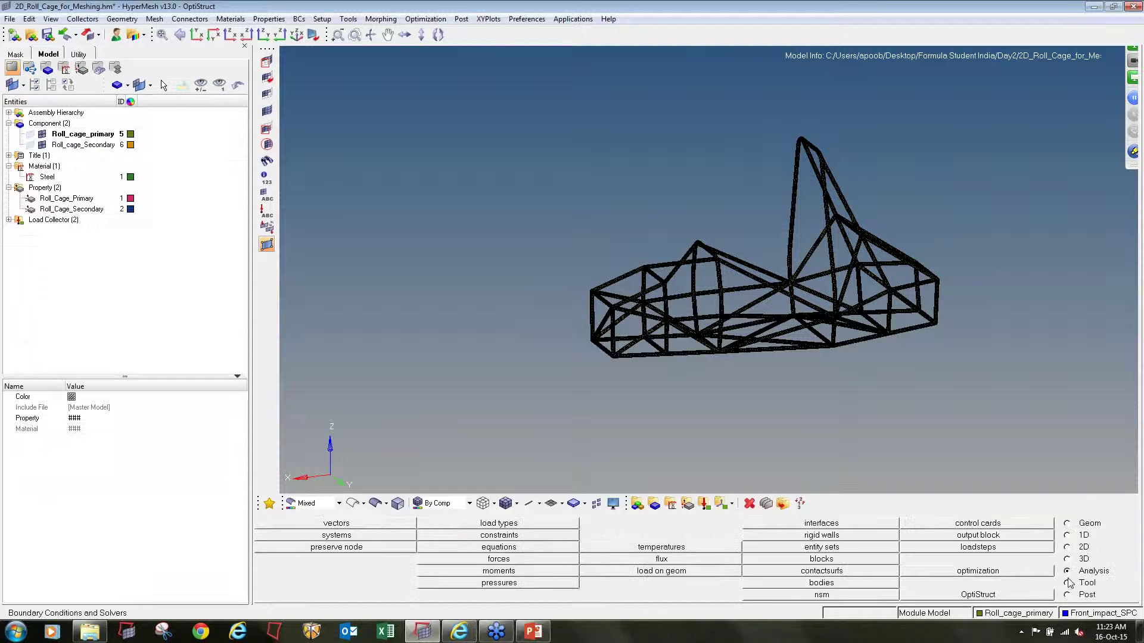
pyautogui.click(9, 220)
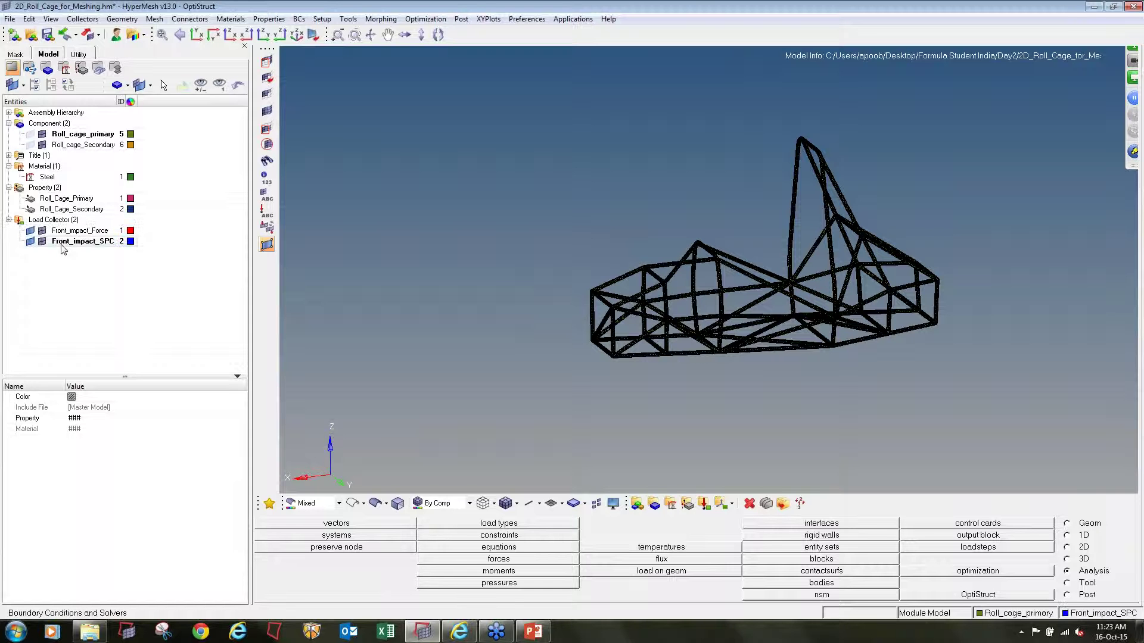
pyautogui.click(499, 535)
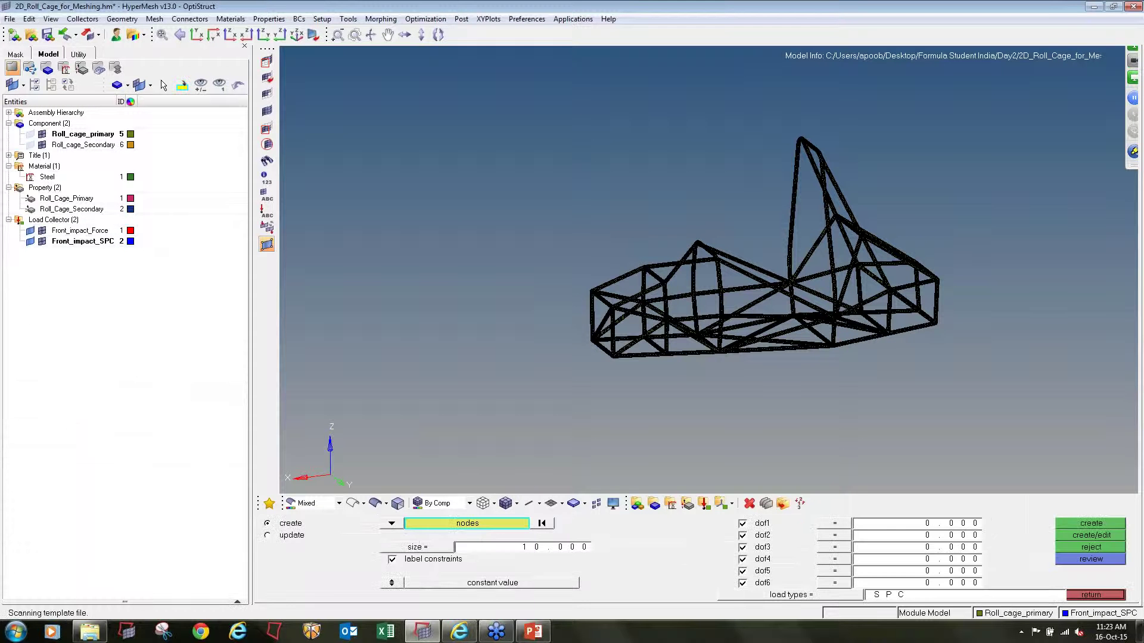
pyautogui.keyDown('ctrl'); pyautogui.moveTo(717, 417); pyautogui.dragTo(709, 447); pyautogui.keyUp('ctrl')
pyautogui.scroll(10, 615, 279)
pyautogui.keyDown('shift'); pyautogui.moveTo(615, 279); pyautogui.dragTo(656, 332); pyautogui.keyUp('shift')
pyautogui.keyDown('shift'); pyautogui.moveTo(858, 292); pyautogui.dragTo(907, 343); pyautogui.keyUp('shift')
pyautogui.keyDown('shift'); pyautogui.moveTo(867, 207); pyautogui.dragTo(705, 263); pyautogui.keyUp('shift')
pyautogui.scroll(4, 748, 393)
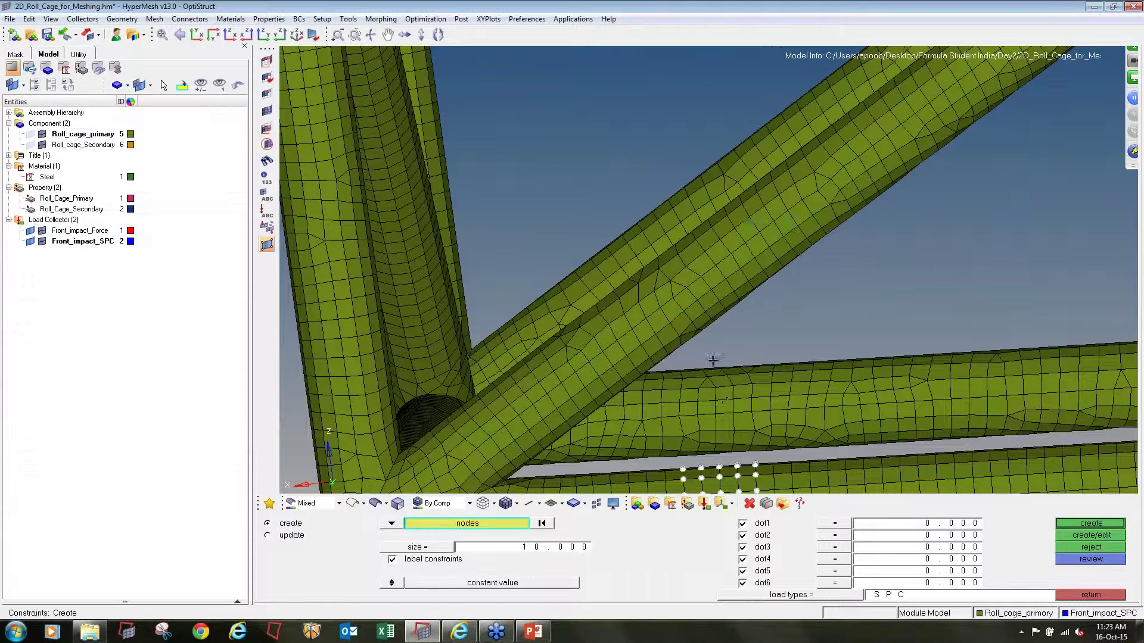
pyautogui.keyDown('shift'); pyautogui.moveTo(737, 398); pyautogui.dragTo(790, 459); pyautogui.keyUp('shift')
pyautogui.scroll(-5, 727, 365)
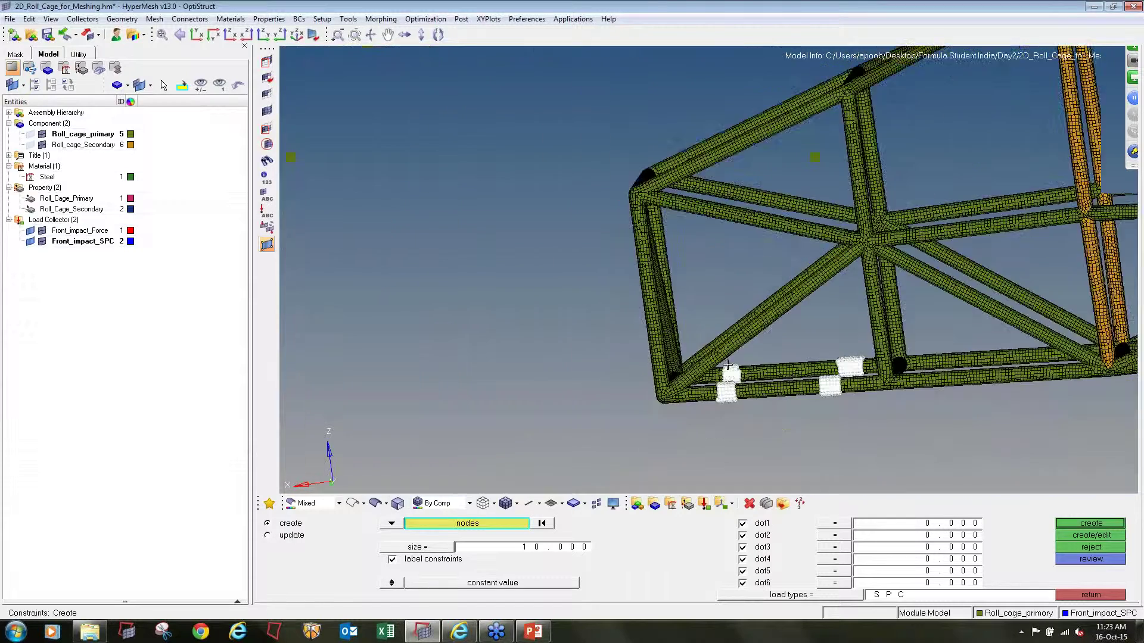
# Step: Add two node patches on the upper front side tubes and constrain all selected front nodes in dof3 only
pyautogui.keyDown('ctrl'); pyautogui.moveTo(727, 365); pyautogui.dragTo(814, 266); pyautogui.keyUp('ctrl')
pyautogui.scroll(4, 708, 196)
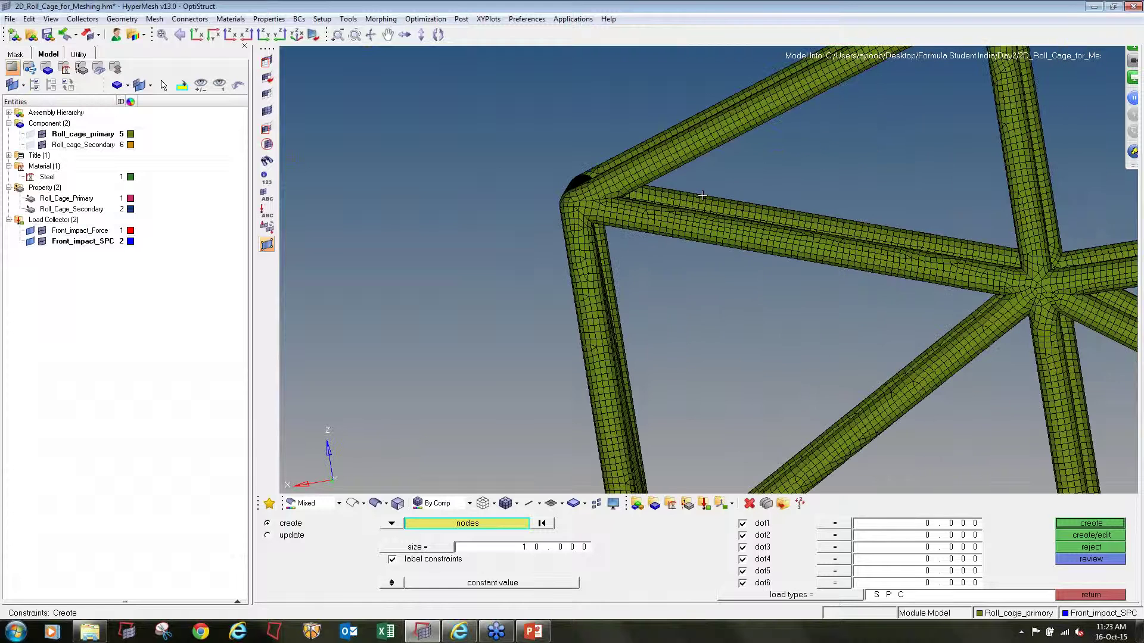
pyautogui.keyDown('shift'); pyautogui.moveTo(689, 185); pyautogui.dragTo(730, 255); pyautogui.keyUp('shift')
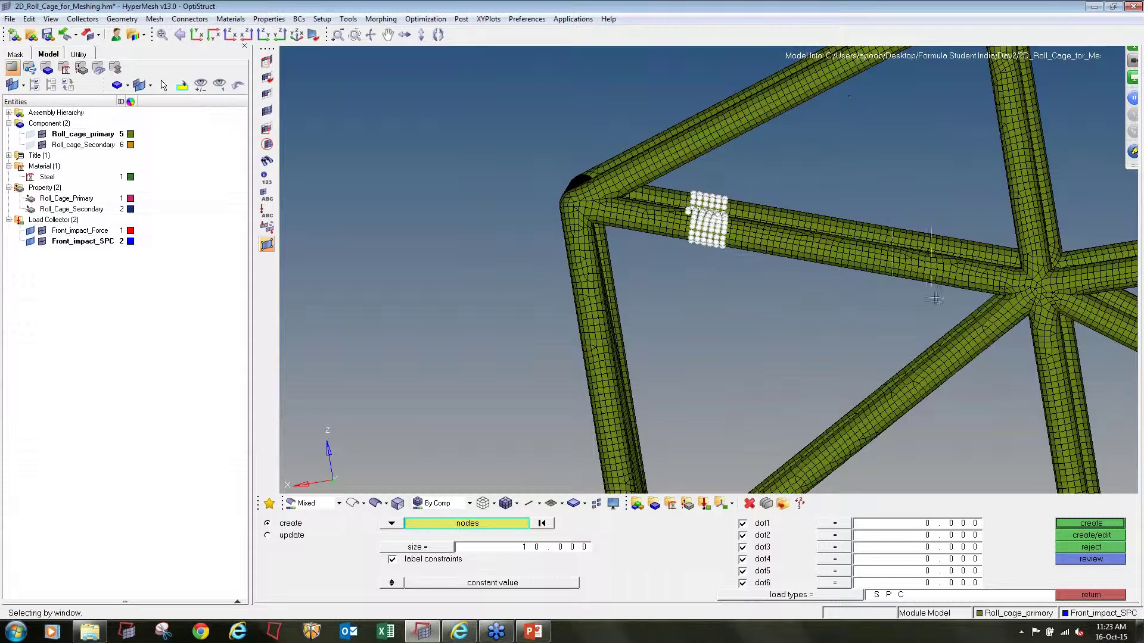
pyautogui.keyDown('shift'); pyautogui.moveTo(943, 301); pyautogui.dragTo(941, 300); pyautogui.keyUp('shift')
pyautogui.scroll(-6, 866, 283)
pyautogui.keyDown('ctrl'); pyautogui.moveTo(1024, 366); pyautogui.dragTo(550, 379, button='right'); pyautogui.keyUp('ctrl')
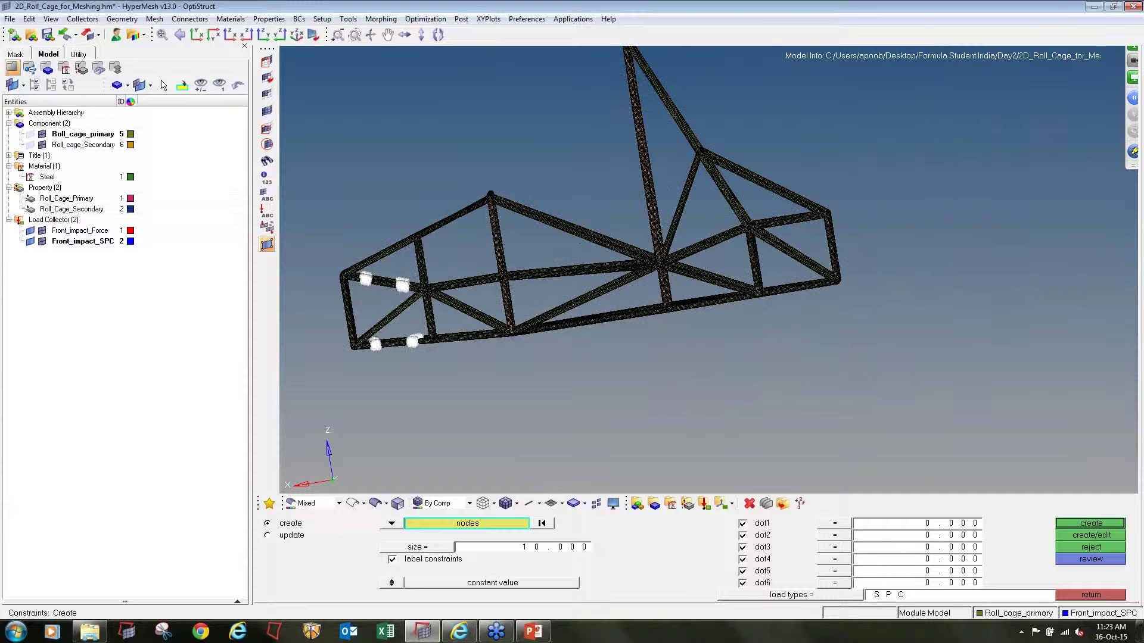
pyautogui.click(742, 559)
pyautogui.click(743, 570)
pyautogui.click(742, 583)
pyautogui.click(1106, 523)
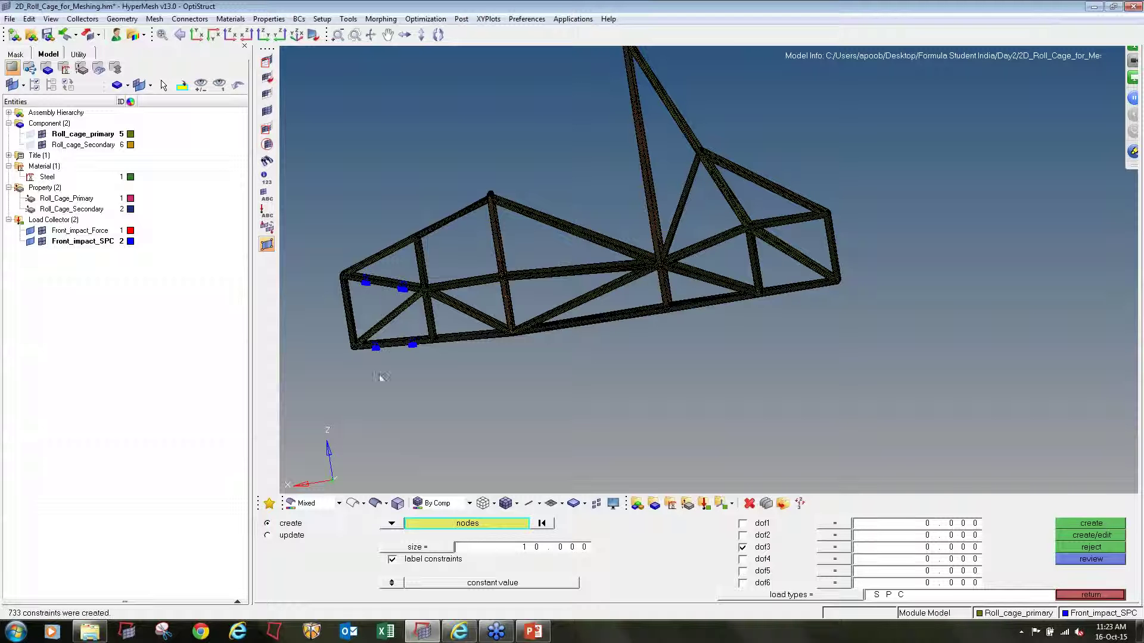
# Step: Select two patches of nodes on the lower and two on the upper side tubes at the rear of the cage
pyautogui.keyDown('ctrl'); pyautogui.moveTo(685, 212); pyautogui.dragTo(744, 399); pyautogui.keyUp('ctrl')
pyautogui.keyDown('ctrl'); pyautogui.scroll(5, 761, 338); pyautogui.keyUp('ctrl')
pyautogui.keyDown('ctrl'); pyautogui.moveTo(736, 292); pyautogui.dragTo(736, 293); pyautogui.keyUp('ctrl')
pyautogui.keyDown('shift'); pyautogui.moveTo(723, 249); pyautogui.dragTo(764, 299); pyautogui.keyUp('shift')
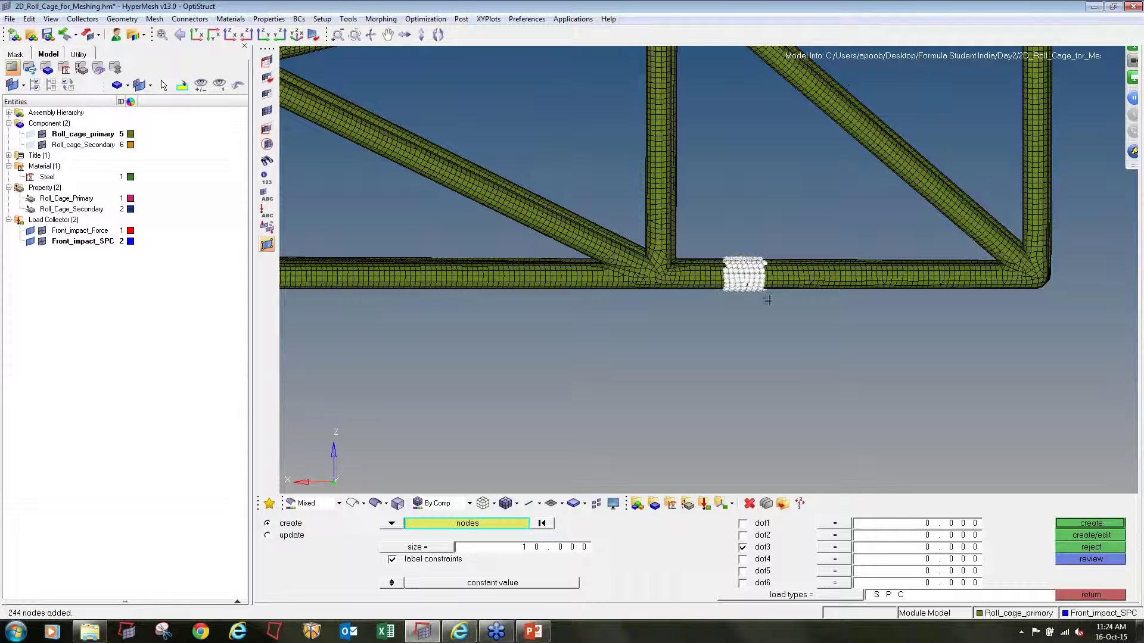
pyautogui.keyDown('shift'); pyautogui.moveTo(917, 255); pyautogui.dragTo(966, 308); pyautogui.keyUp('shift')
pyautogui.keyDown('ctrl'); pyautogui.moveTo(860, 335); pyautogui.dragTo(826, 522, button='right'); pyautogui.keyUp('ctrl')
pyautogui.keyDown('shift'); pyautogui.moveTo(880, 115); pyautogui.dragTo(917, 161); pyautogui.keyUp('shift')
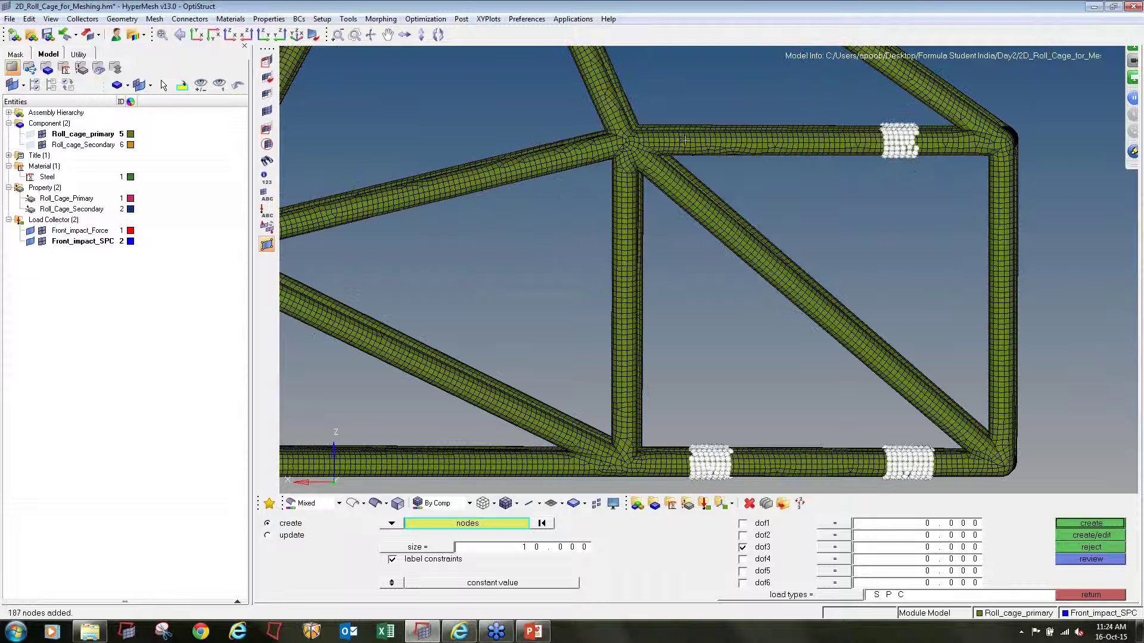
pyautogui.keyDown('shift'); pyautogui.moveTo(738, 157); pyautogui.dragTo(758, 159); pyautogui.keyUp('shift')
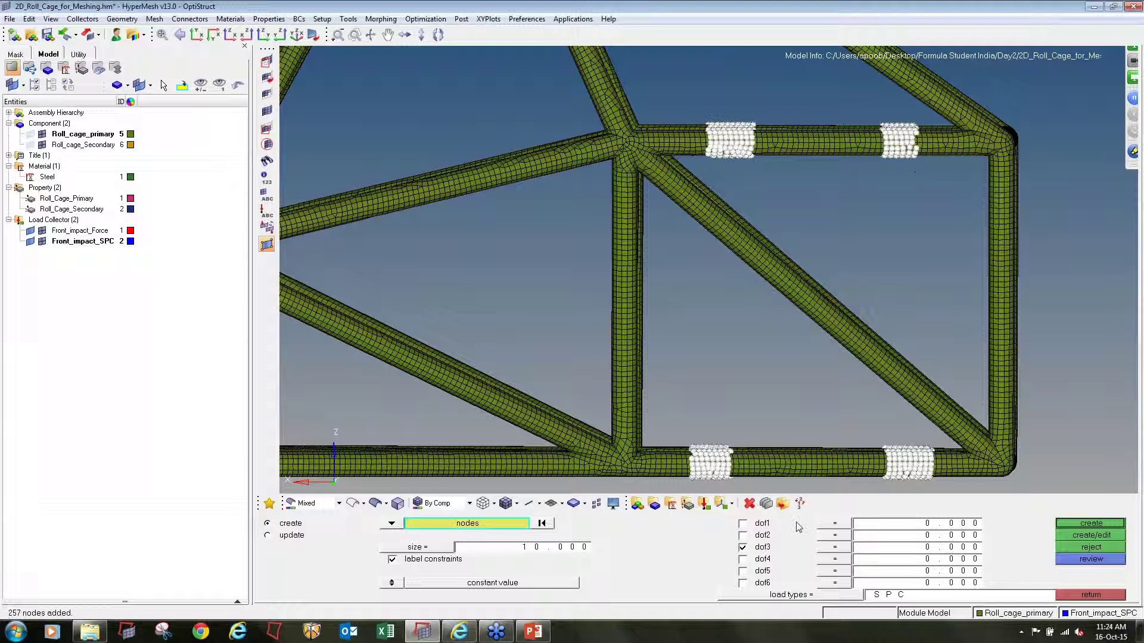
# Step: Constrain the selected rear nodes in all six degrees of freedom with SPC constraints
pyautogui.click(754, 524)
pyautogui.click(753, 535)
pyautogui.click(754, 559)
pyautogui.click(753, 572)
pyautogui.click(753, 583)
pyautogui.click(1108, 524)
pyautogui.click(1099, 596)
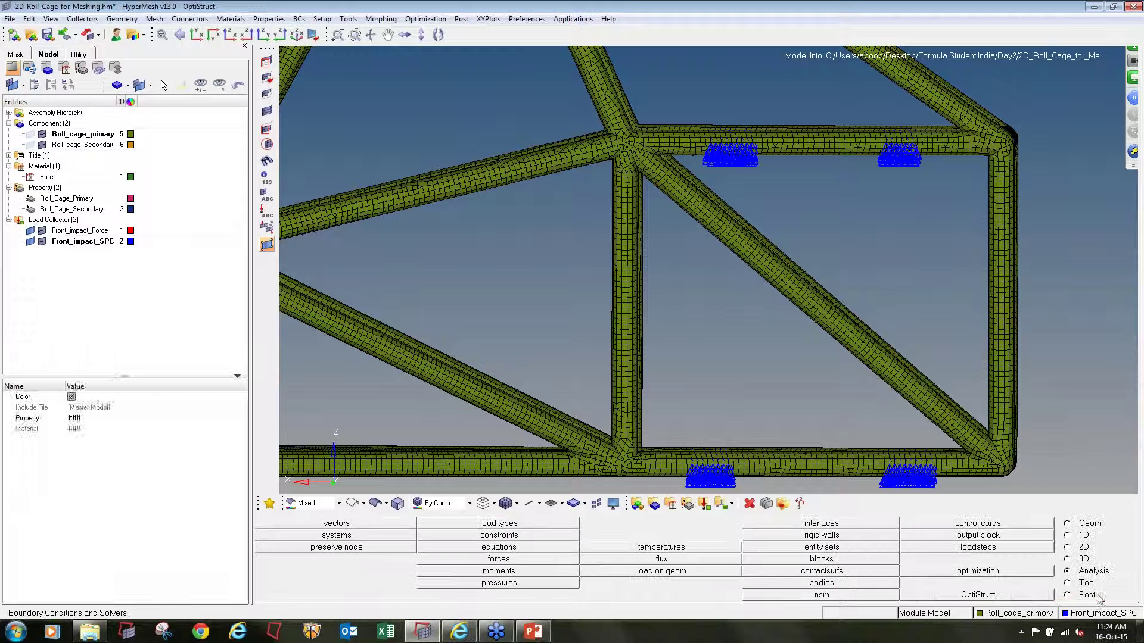
# Step: Make Front_impact_Force the current load collector and select the nodes at the front frame's upper corner for force creation
pyautogui.rightClick(74, 231)
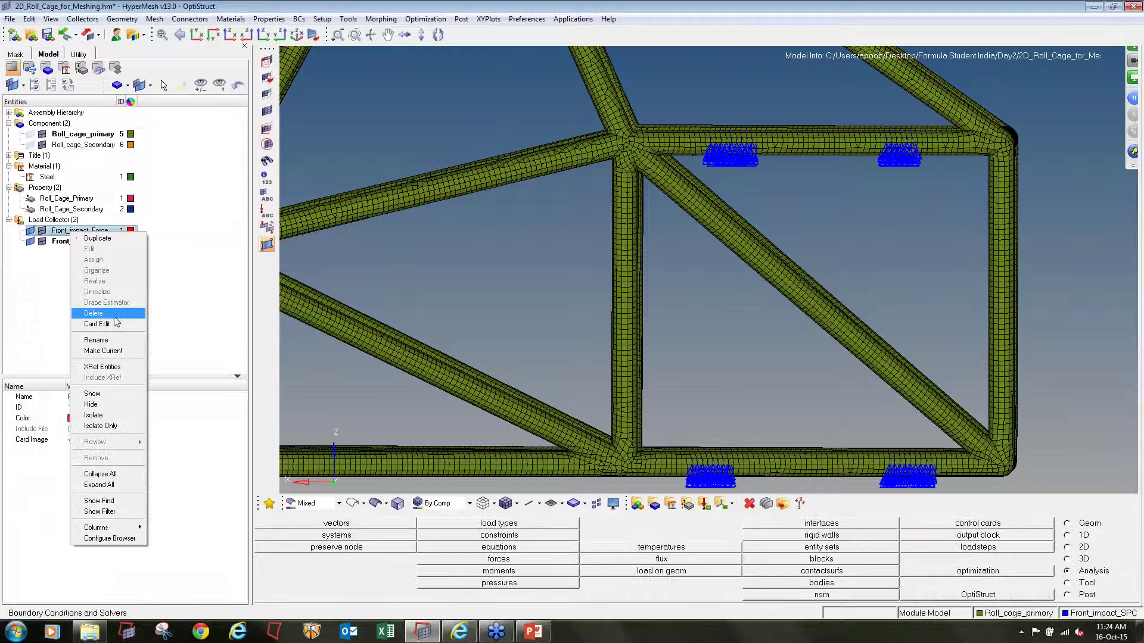
pyautogui.click(100, 351)
pyautogui.keyDown('ctrl'); pyautogui.scroll(-5, 788, 246); pyautogui.keyUp('ctrl')
pyautogui.keyDown('ctrl'); pyautogui.moveTo(788, 246); pyautogui.dragTo(930, 271, button='right'); pyautogui.keyUp('ctrl')
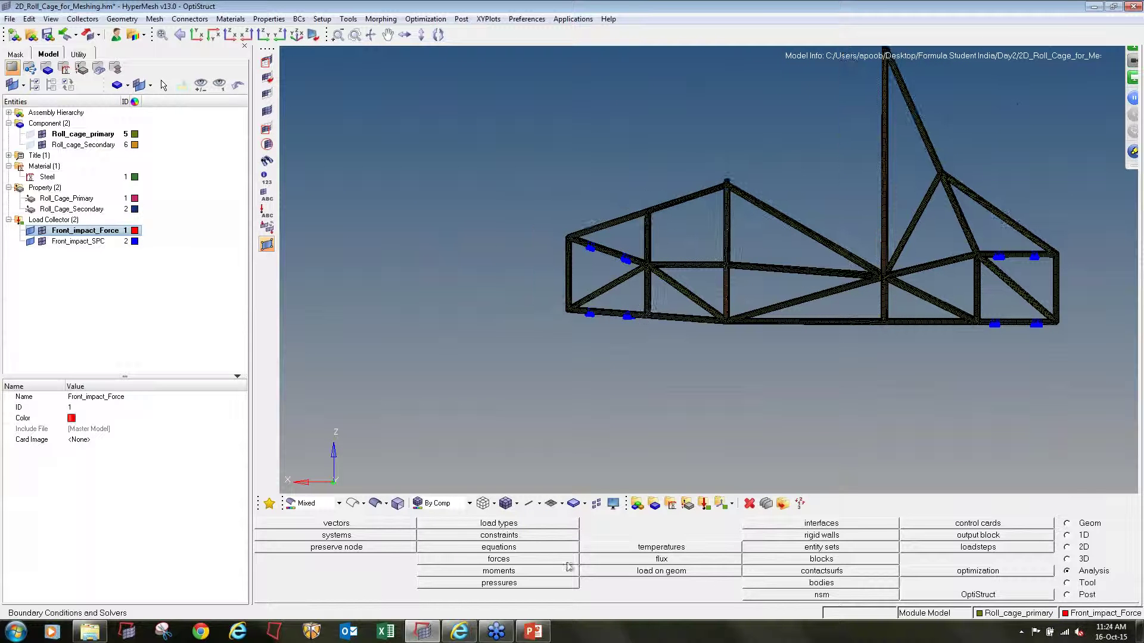
pyautogui.click(499, 558)
pyautogui.scroll(3, 555, 241)
pyautogui.scroll(5, 555, 241)
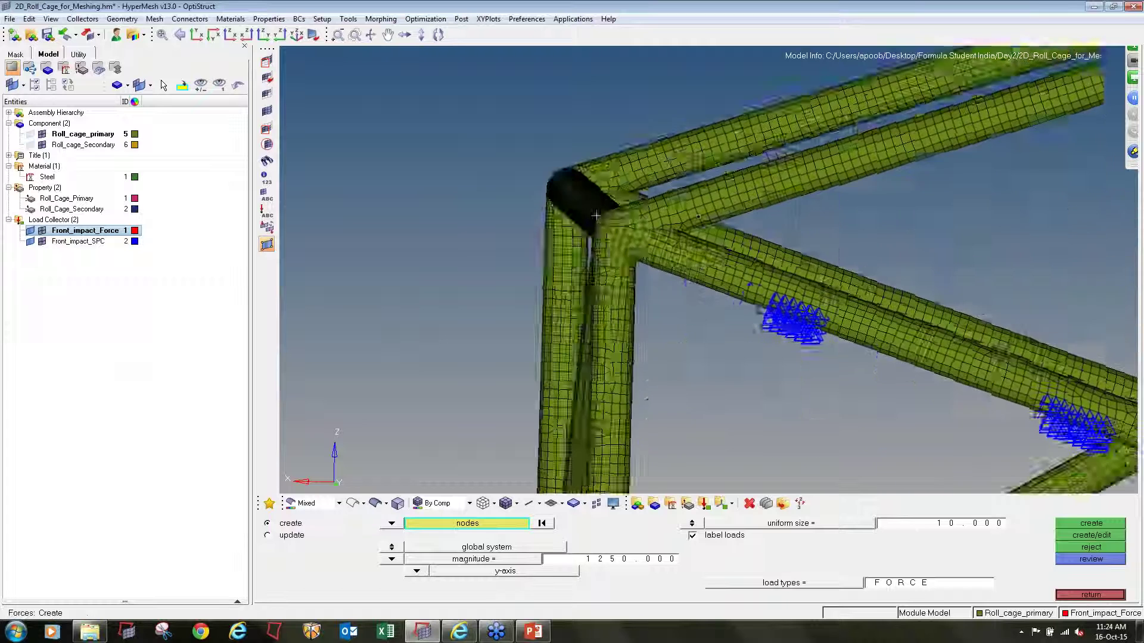
pyautogui.scroll(3, 681, 224)
pyautogui.keyDown('ctrl'); pyautogui.moveTo(681, 224); pyautogui.dragTo(668, 220); pyautogui.keyUp('ctrl')
pyautogui.keyDown('shift'); pyautogui.moveTo(519, 205); pyautogui.dragTo(629, 290); pyautogui.keyUp('shift')
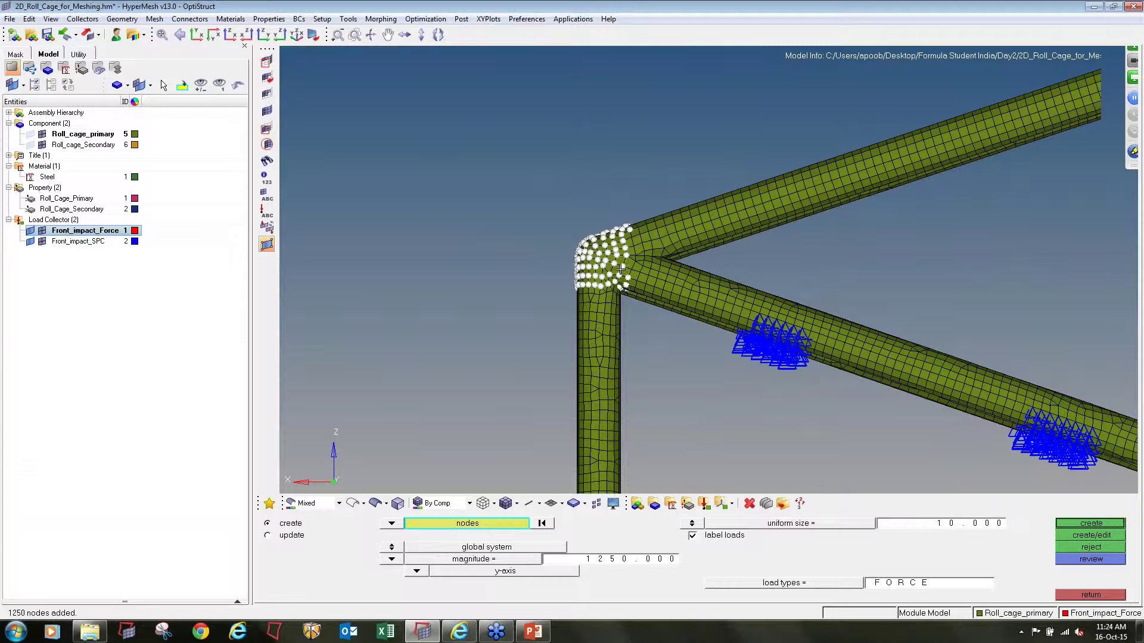
# Step: Extend the node selection to the whole front frame, including its uprights, diagonal and cross tubes
pyautogui.keyDown('ctrl'); pyautogui.moveTo(708, 269); pyautogui.dragTo(678, 277); pyautogui.keyUp('ctrl')
pyautogui.keyDown('ctrl'); pyautogui.scroll(-3, 568, 254); pyautogui.keyUp('ctrl')
pyautogui.keyDown('ctrl'); pyautogui.moveTo(618, 386); pyautogui.dragTo(610, 388); pyautogui.keyUp('ctrl')
pyautogui.keyDown('ctrl'); pyautogui.moveTo(610, 389); pyautogui.dragTo(584, 269, button='right'); pyautogui.keyUp('ctrl')
pyautogui.keyDown('shift'); pyautogui.moveTo(484, 89); pyautogui.dragTo(534, 147); pyautogui.keyUp('shift')
pyautogui.keyDown('ctrl'); pyautogui.moveTo(512, 267); pyautogui.dragTo(500, 334); pyautogui.keyUp('ctrl')
# Step: Save the node selection to get its count, and divide 12000 by 5644 in the Calculator for the force per node
pyautogui.click(479, 524)
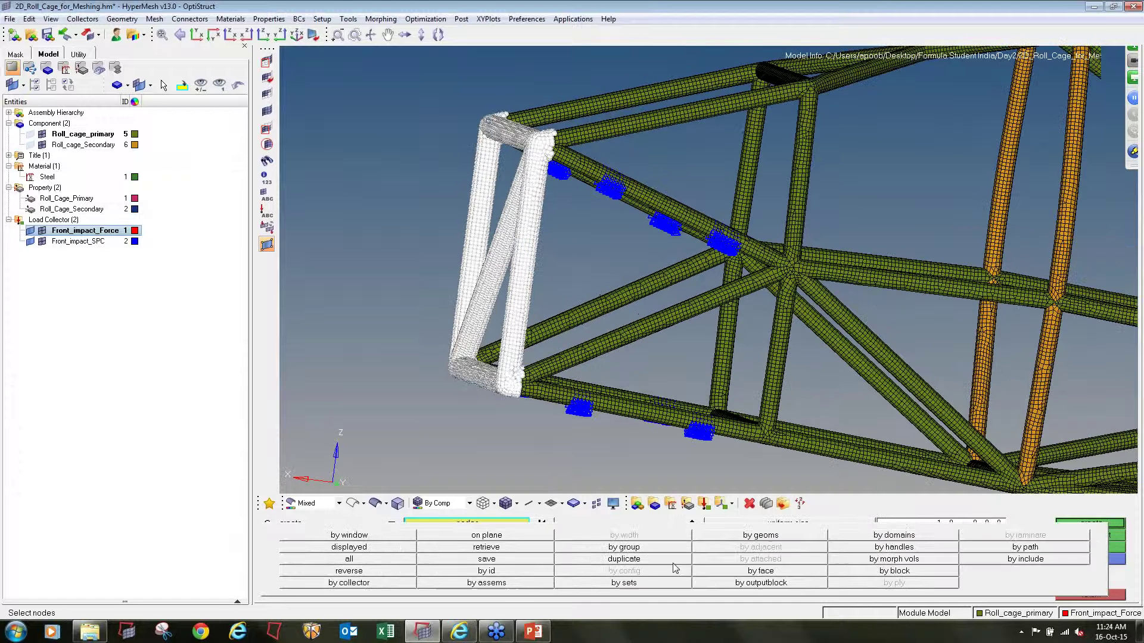
pyautogui.click(521, 562)
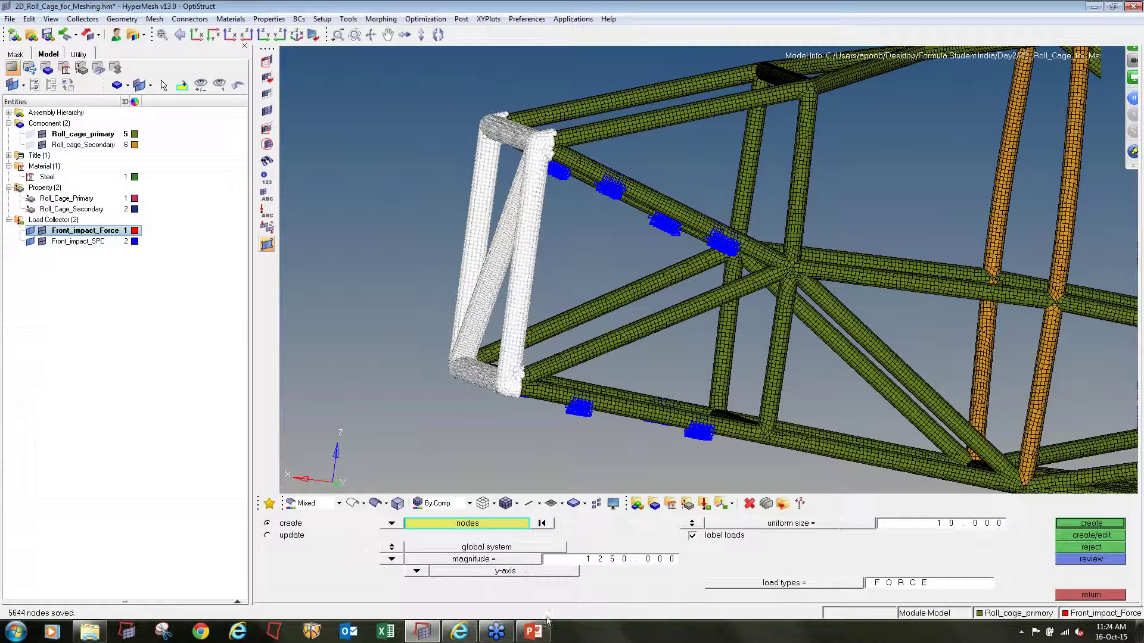
pyautogui.press('XF86Calculator')
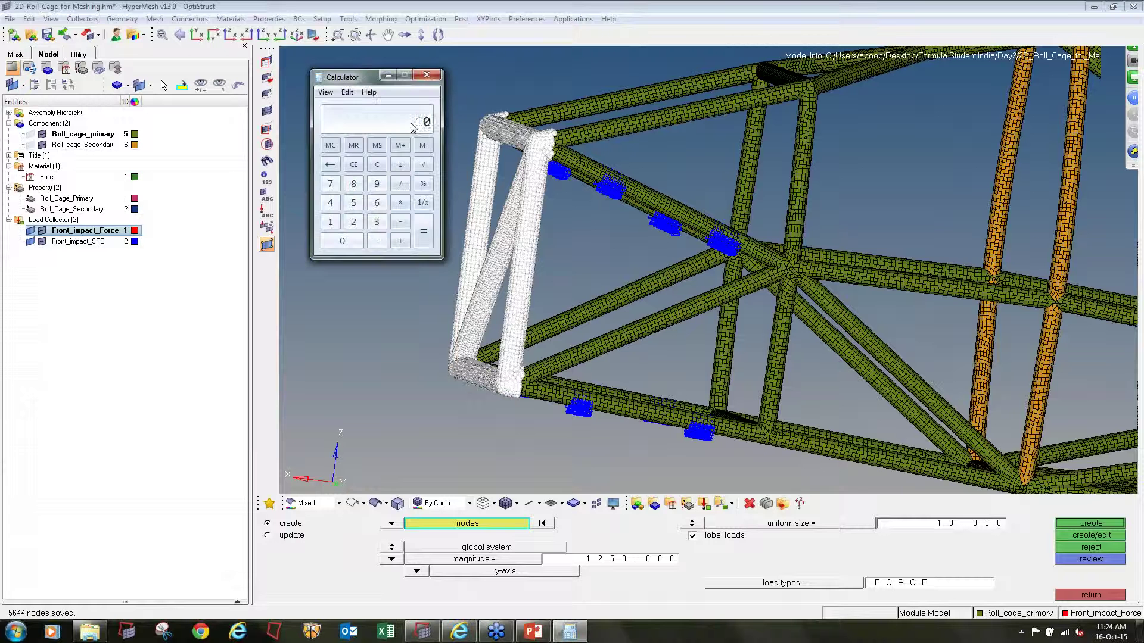
pyautogui.write('12000')
pyautogui.press('/')
pyautogui.write('5644')
pyautogui.press('Return')
# Step: Create forces of magnitude -2.126 along the x-axis on the selected front frame nodes
pyautogui.click(605, 563)
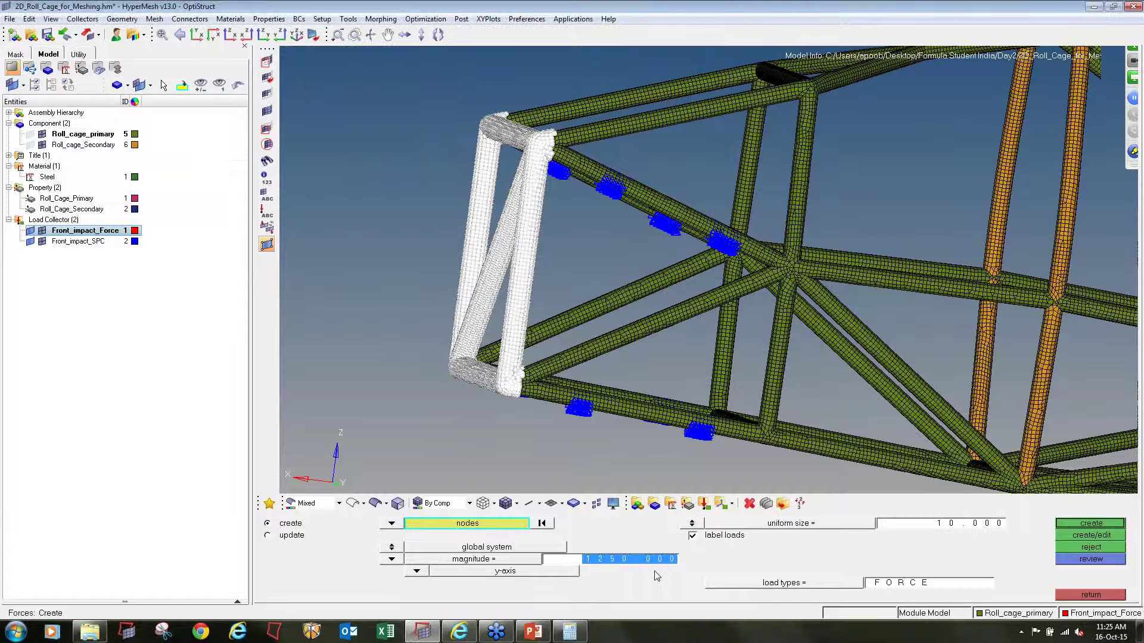
pyautogui.write('-2.126')
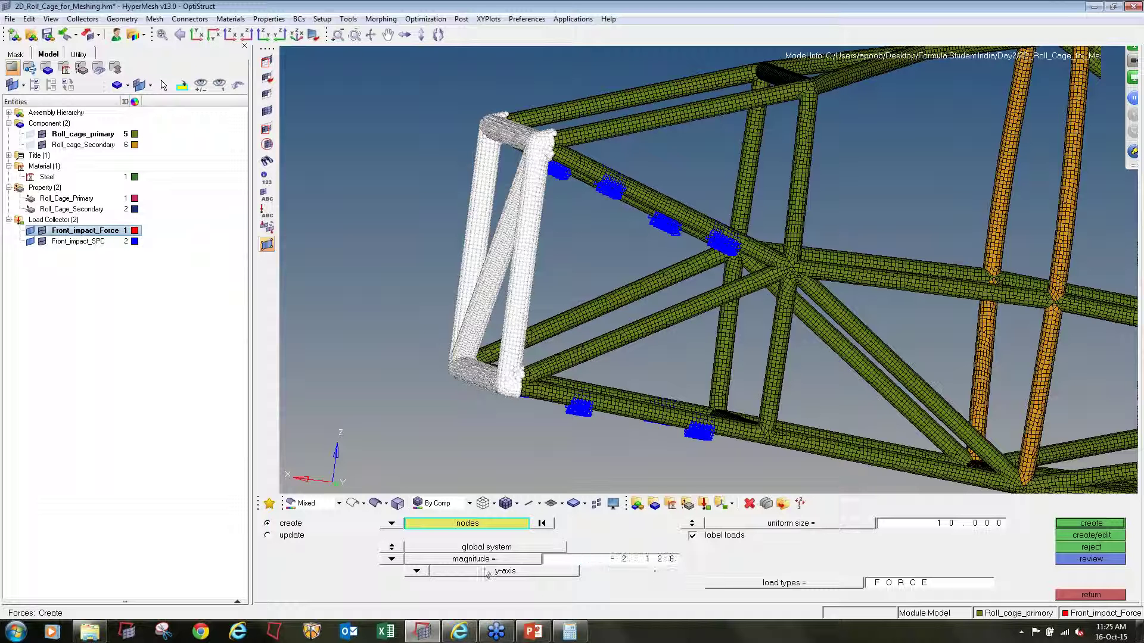
pyautogui.click(416, 570)
pyautogui.click(441, 534)
pyautogui.click(1073, 522)
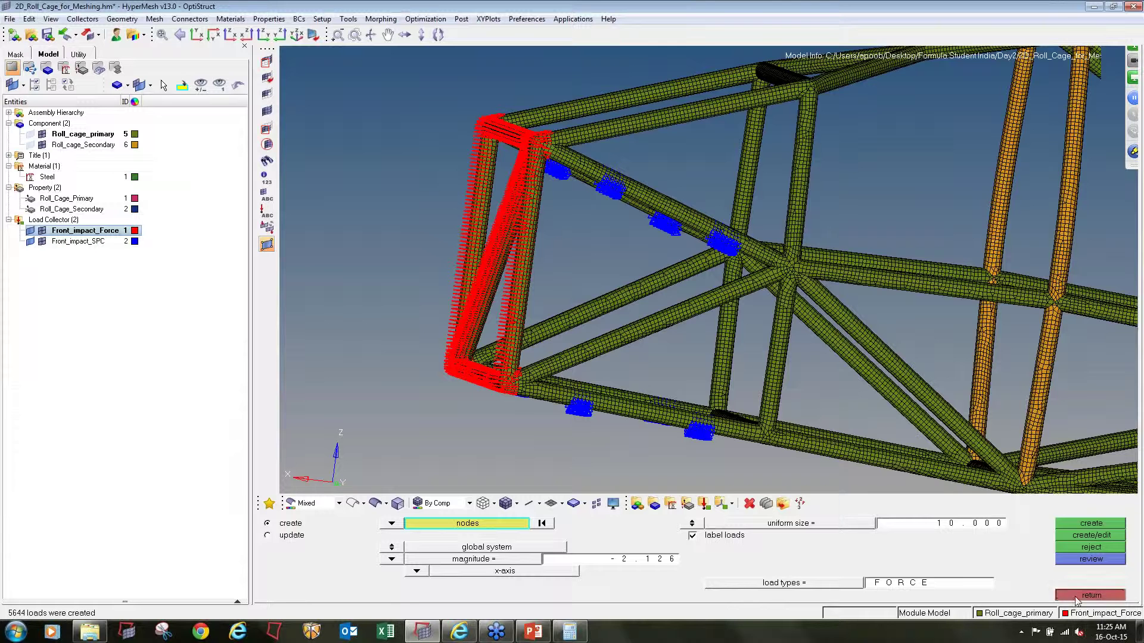
pyautogui.click(1078, 594)
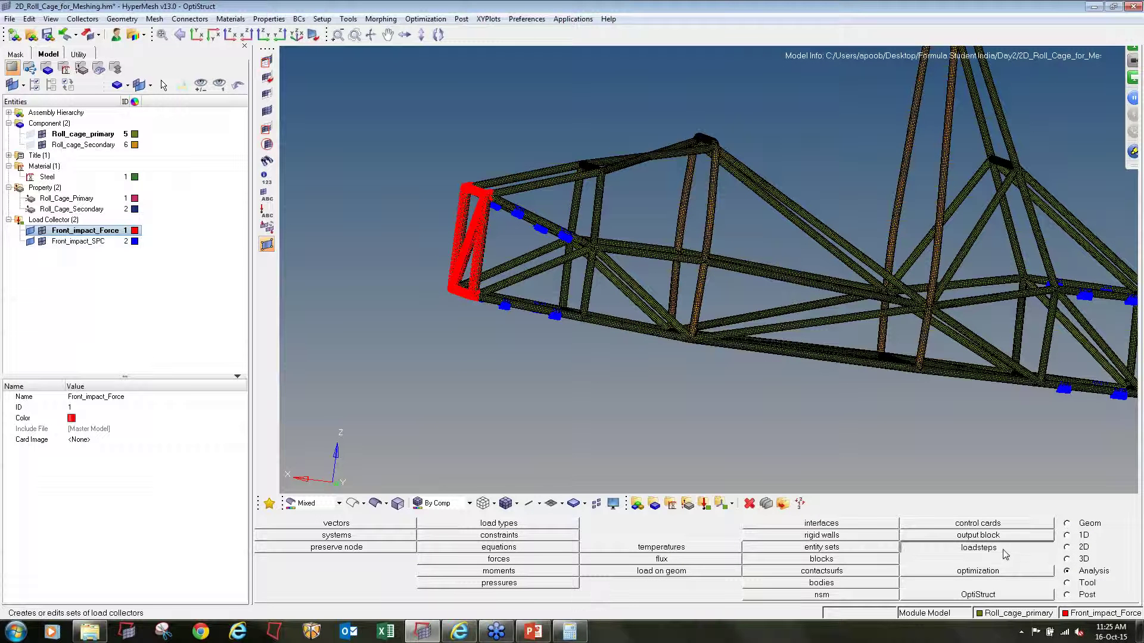
# Step: Create a linear static load step named Front_impact with Front_impact_SPC as the SPC and Front_impact_Force as the load
pyautogui.click(1003, 548)
pyautogui.click(499, 527)
pyautogui.write('Fr')
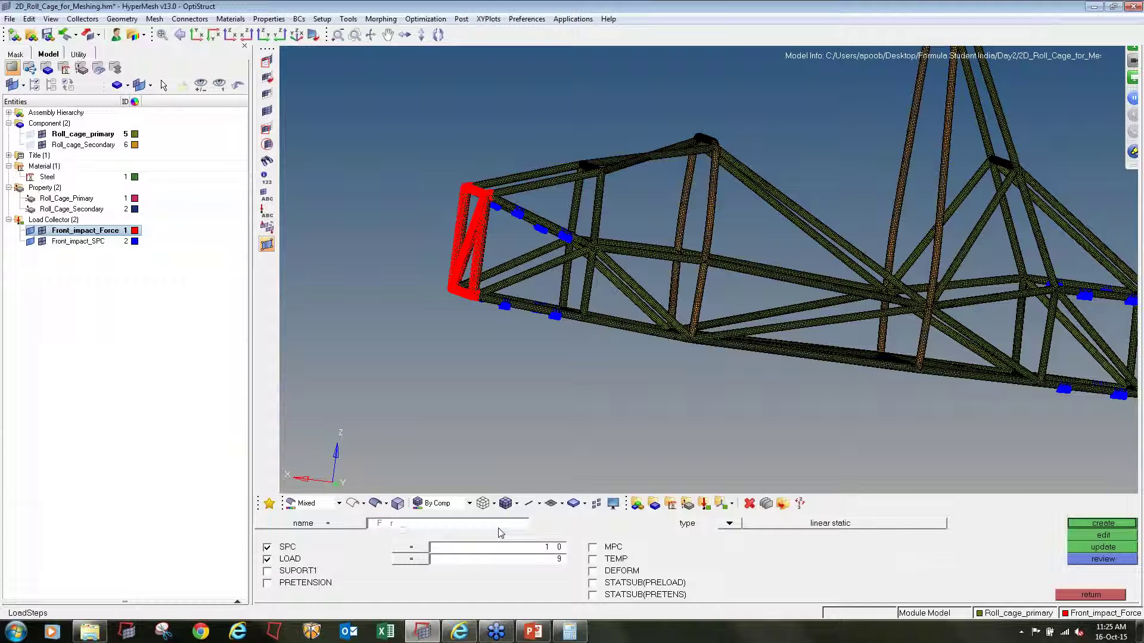
pyautogui.write('ont_imp')
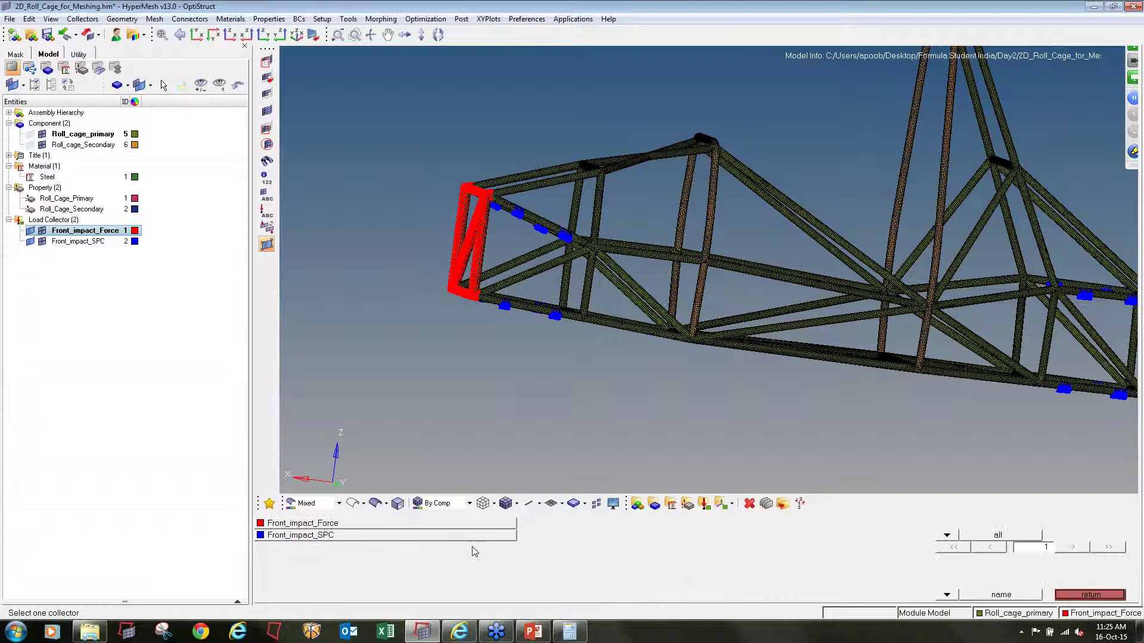
pyautogui.click(476, 546)
pyautogui.click(377, 535)
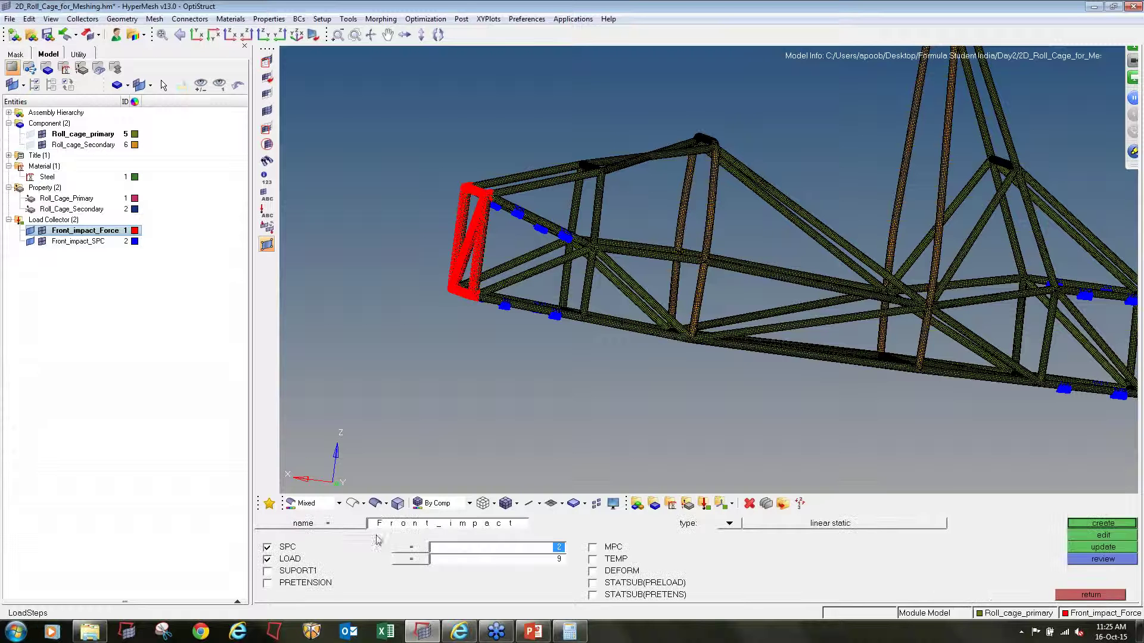
pyautogui.click(452, 557)
pyautogui.click(314, 524)
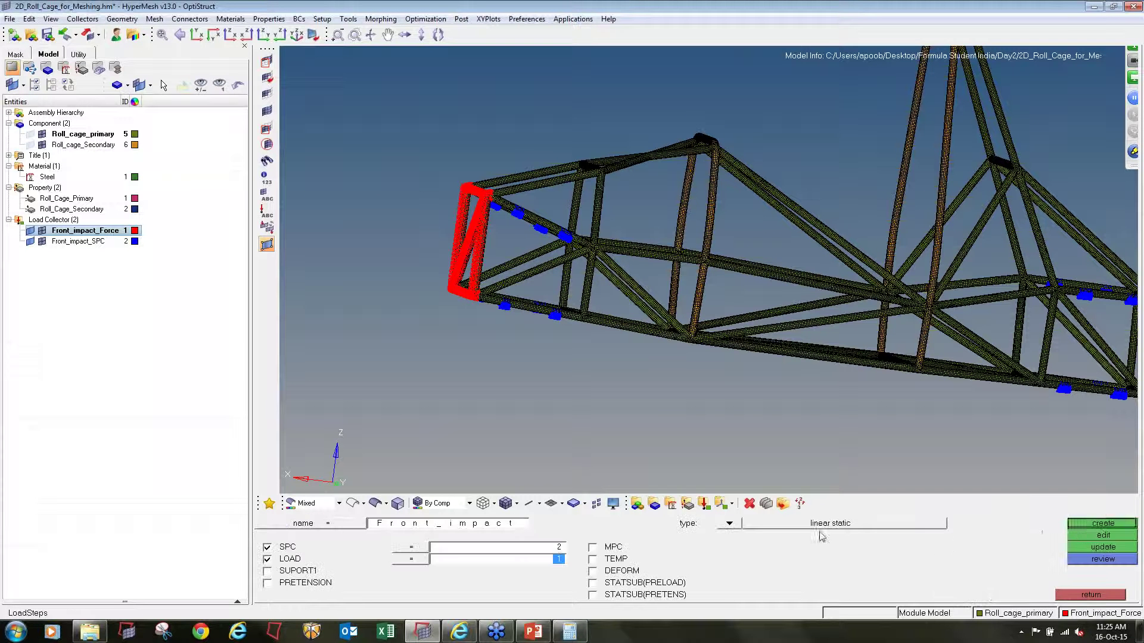
pyautogui.click(1079, 526)
pyautogui.click(1072, 595)
# Step: Save the model as 2D_Roll_Cage_for_Meshing.hm, creating a new folder inside Day2 during the save
pyautogui.click(10, 18)
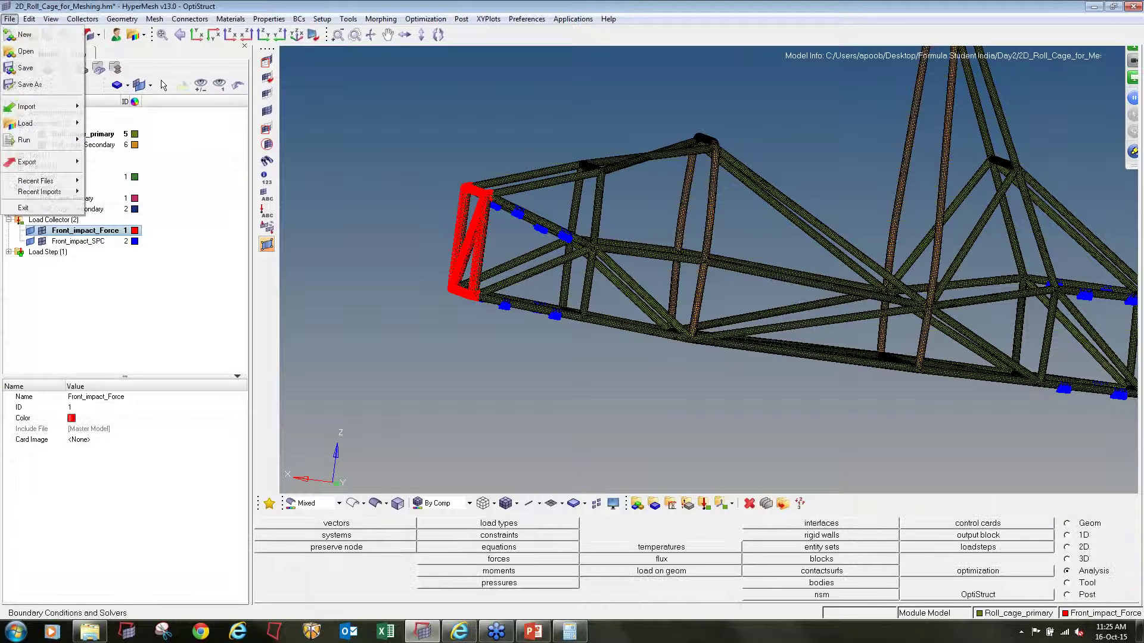
pyautogui.click(30, 84)
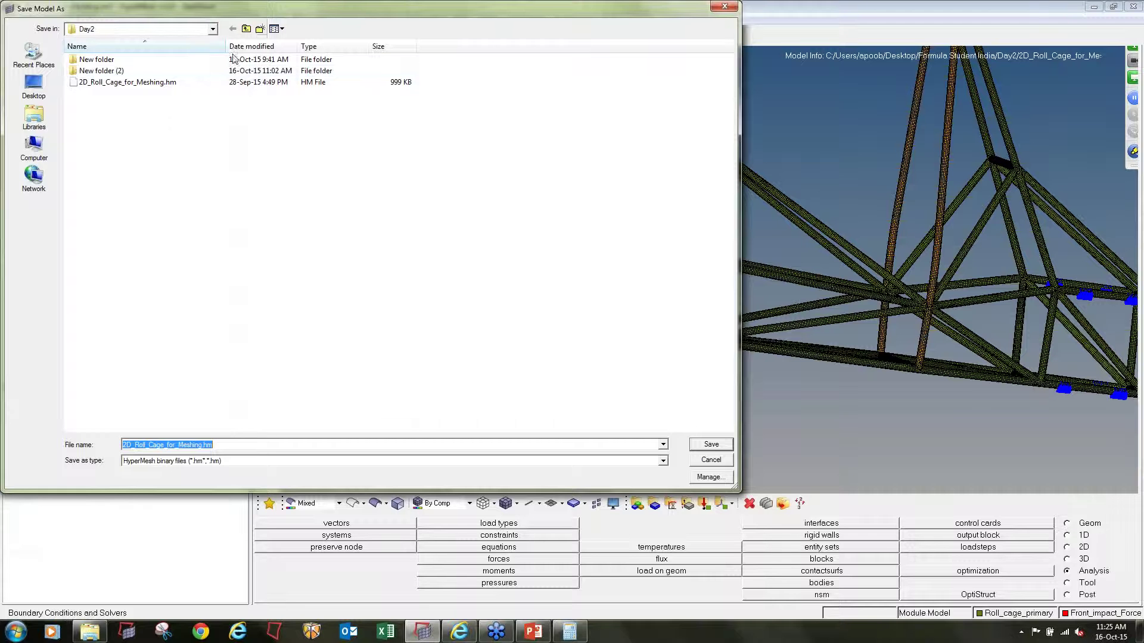
pyautogui.click(260, 29)
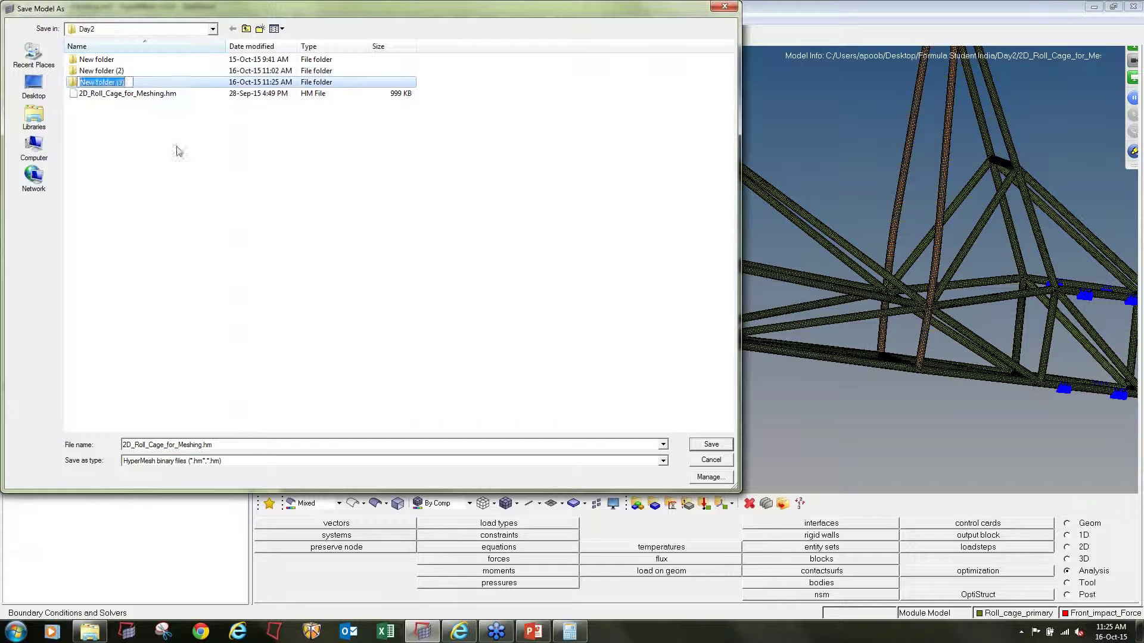
pyautogui.click(711, 445)
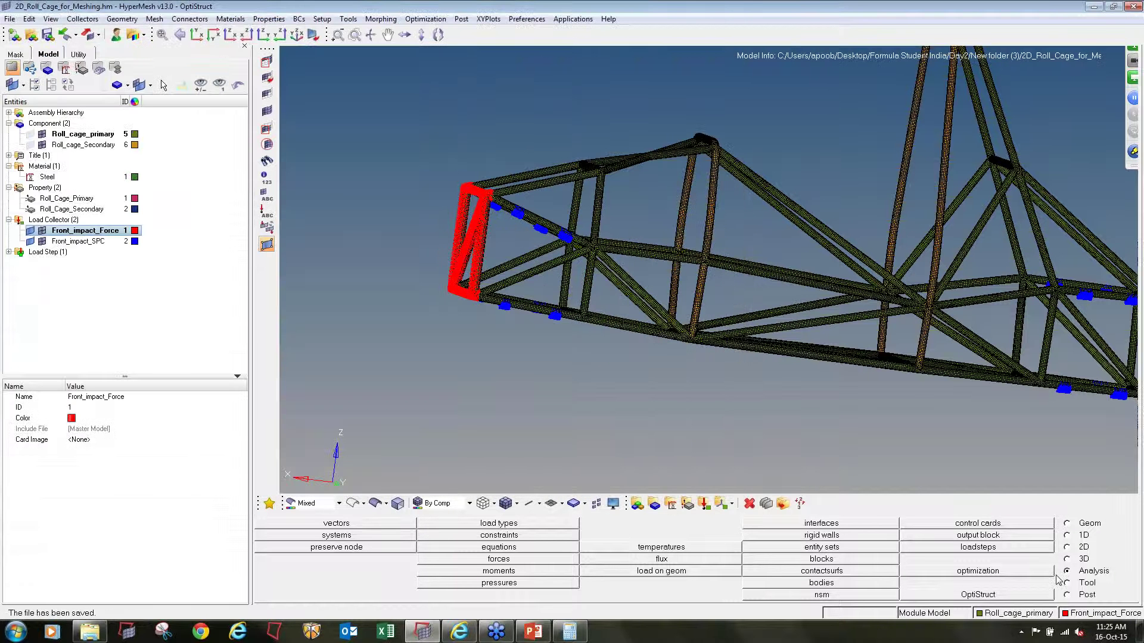
# Step: Run the OptiStruct solver on 2D_Roll_Cage_for_Meshing.fem with the run option set to analysis and let the job complete
pyautogui.click(996, 594)
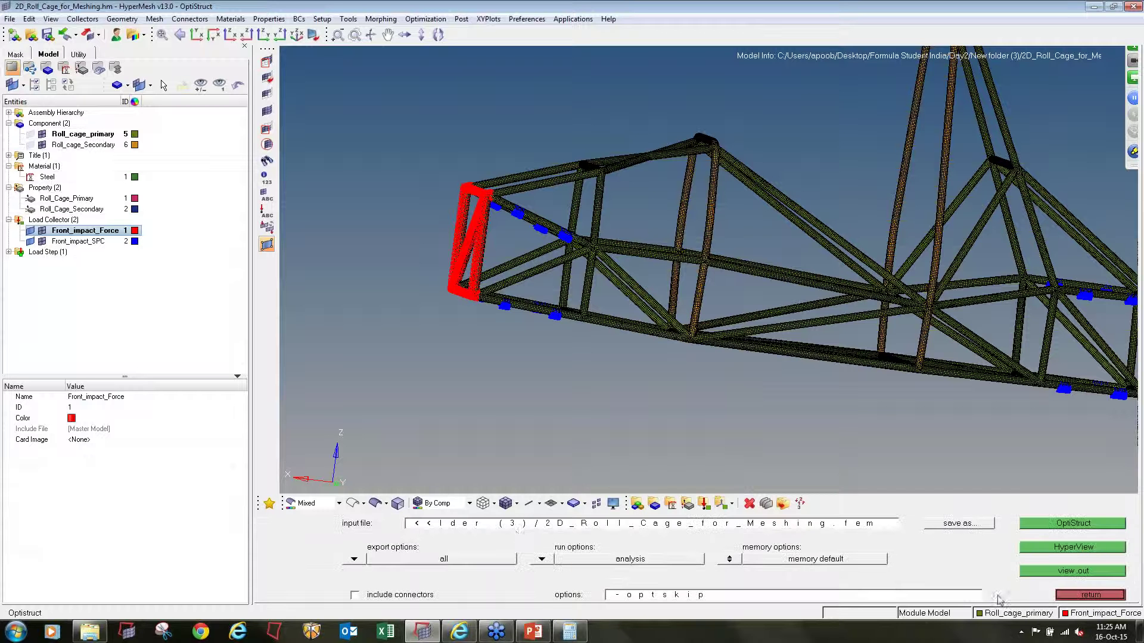
pyautogui.click(540, 558)
pyautogui.click(530, 541)
pyautogui.click(1084, 522)
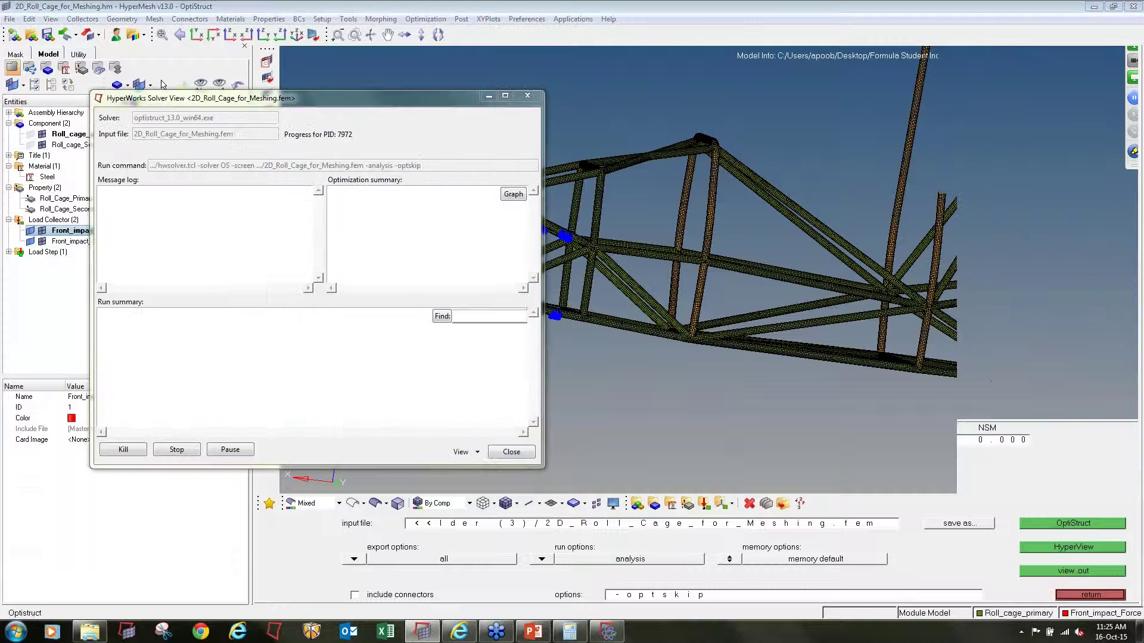
pyautogui.click(974, 34)
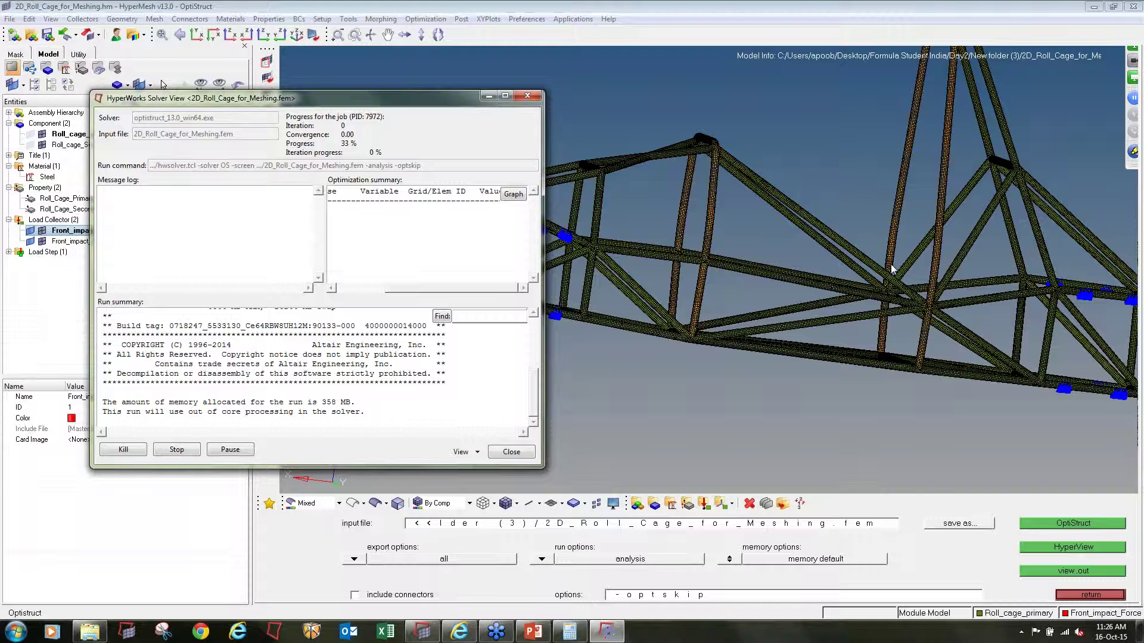
pyautogui.click(1135, 30)
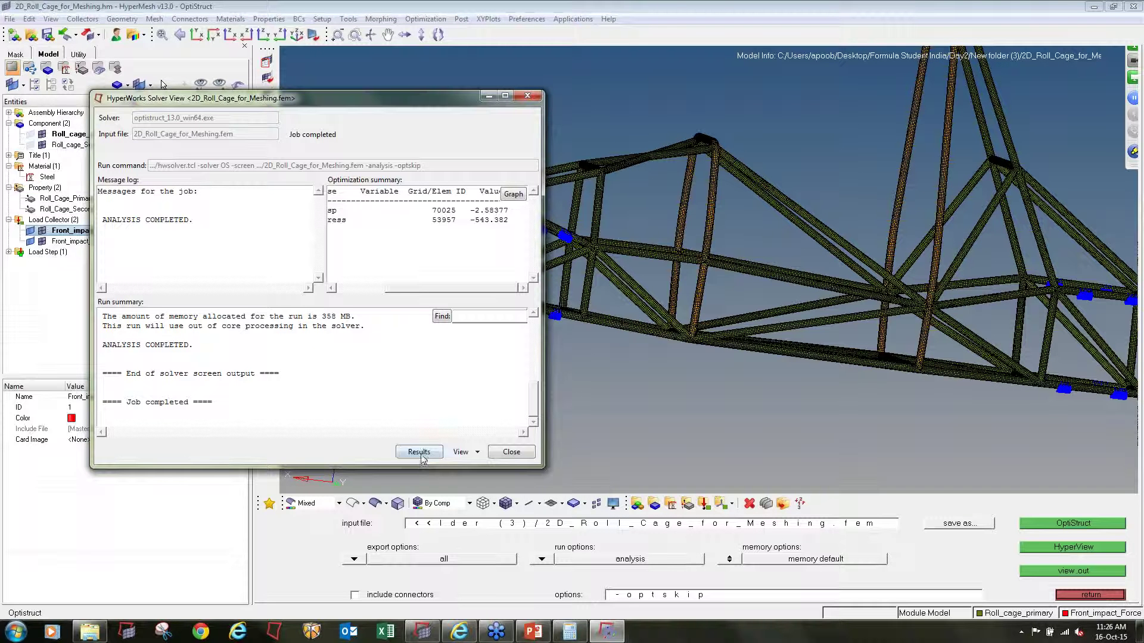
# Step: Switch to HyperView with the analysis results and contour the displacement magnitude on the roll cage
pyautogui.click(508, 453)
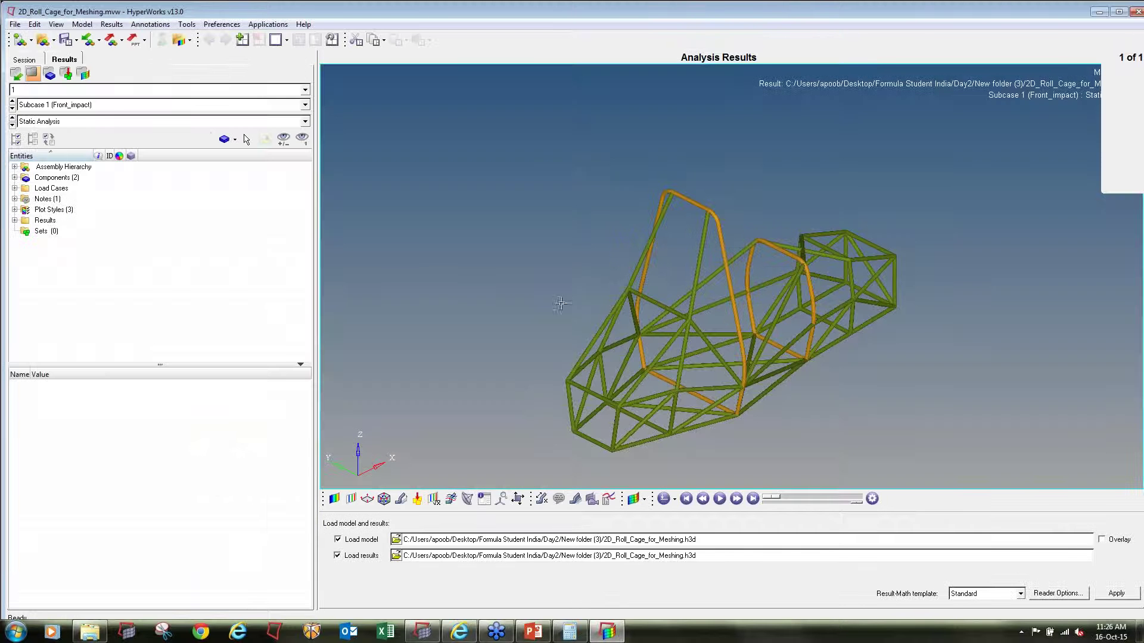
pyautogui.keyDown('ctrl'); pyautogui.moveTo(613, 307); pyautogui.dragTo(732, 277); pyautogui.keyUp('ctrl')
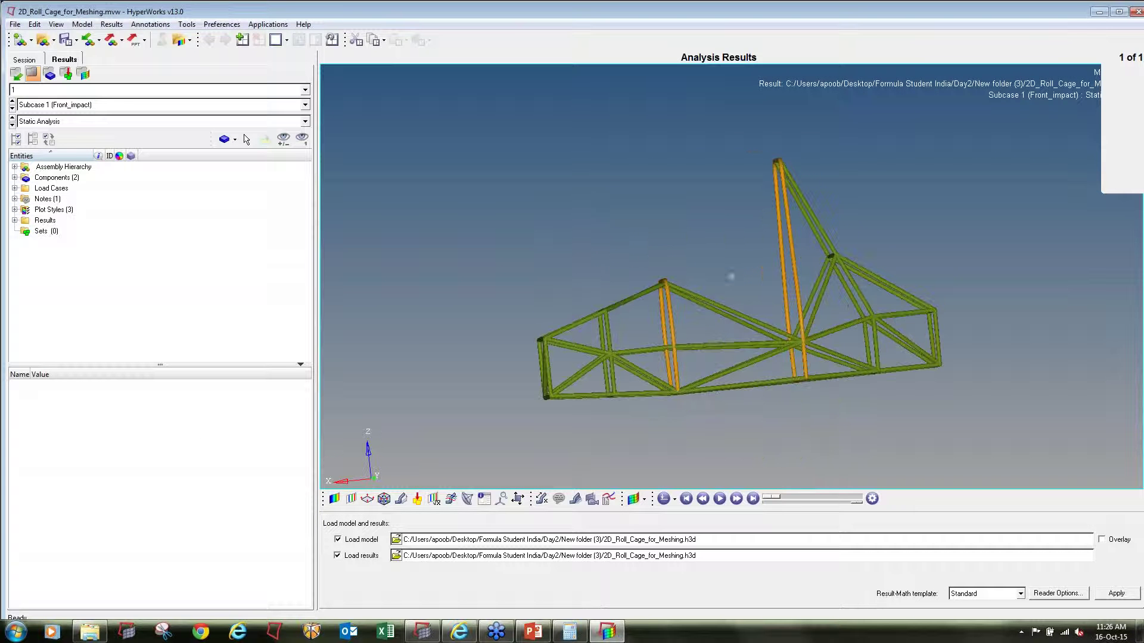
pyautogui.click(1115, 11)
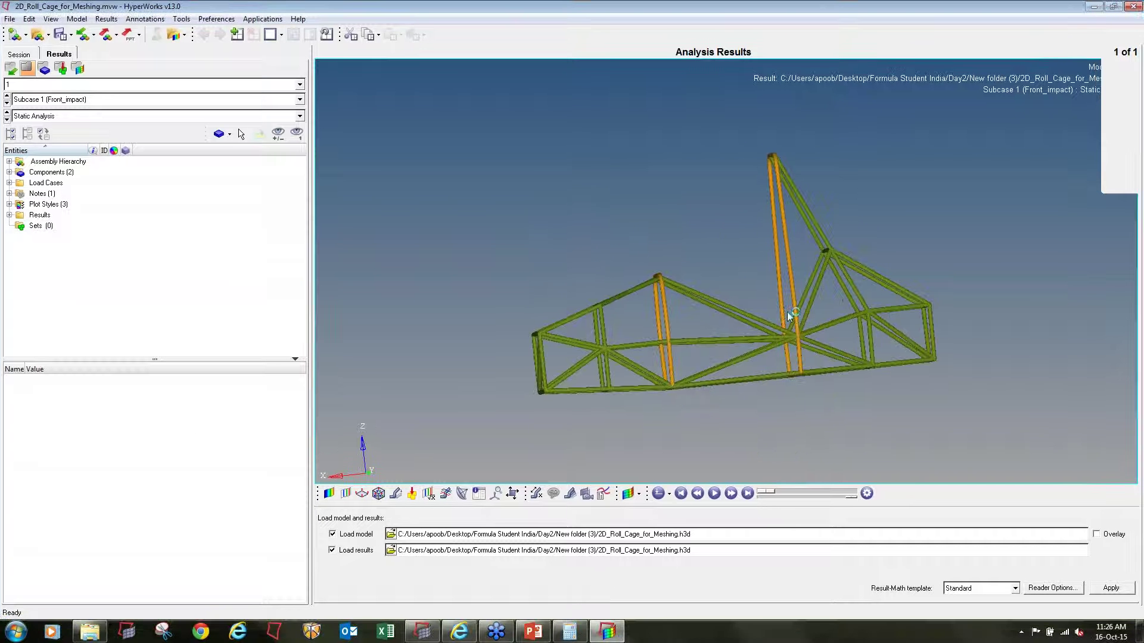
pyautogui.click(331, 495)
pyautogui.click(695, 592)
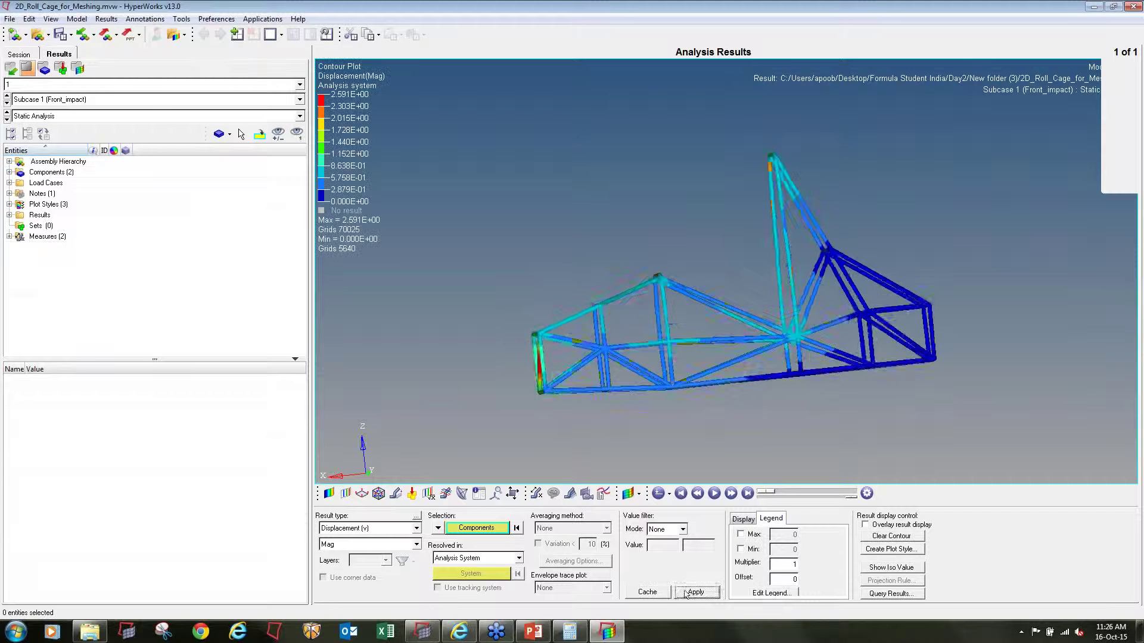
pyautogui.keyDown('ctrl'); pyautogui.moveTo(691, 357); pyautogui.dragTo(708, 363); pyautogui.keyUp('ctrl')
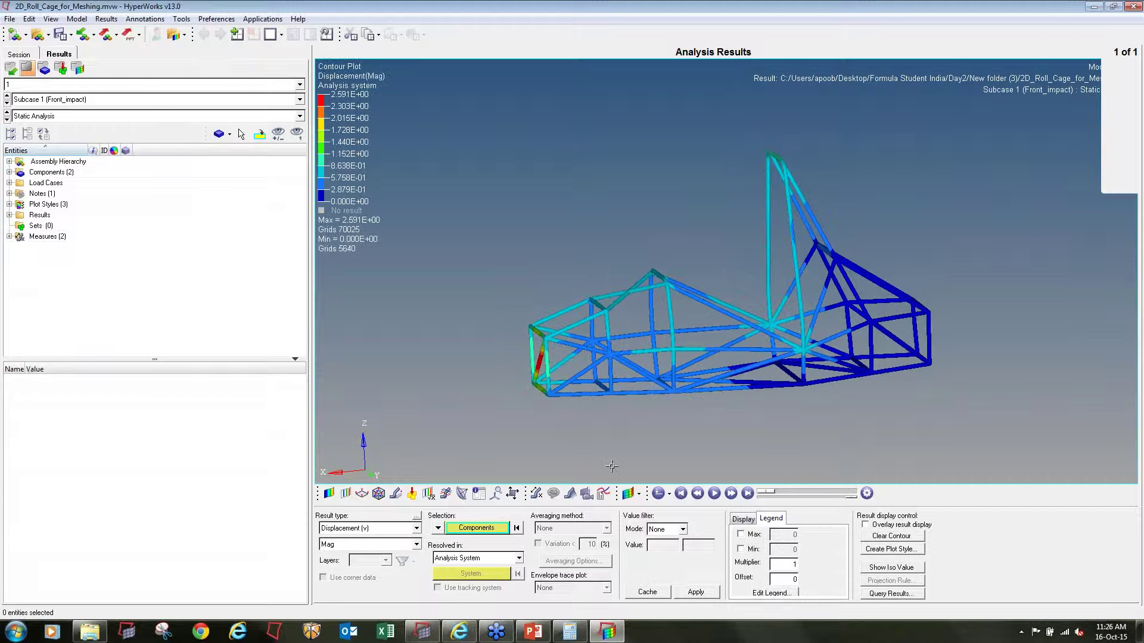
# Step: Show the Static MinMax Result measure on the model with only the maximum value labelled
pyautogui.click(535, 493)
pyautogui.click(322, 532)
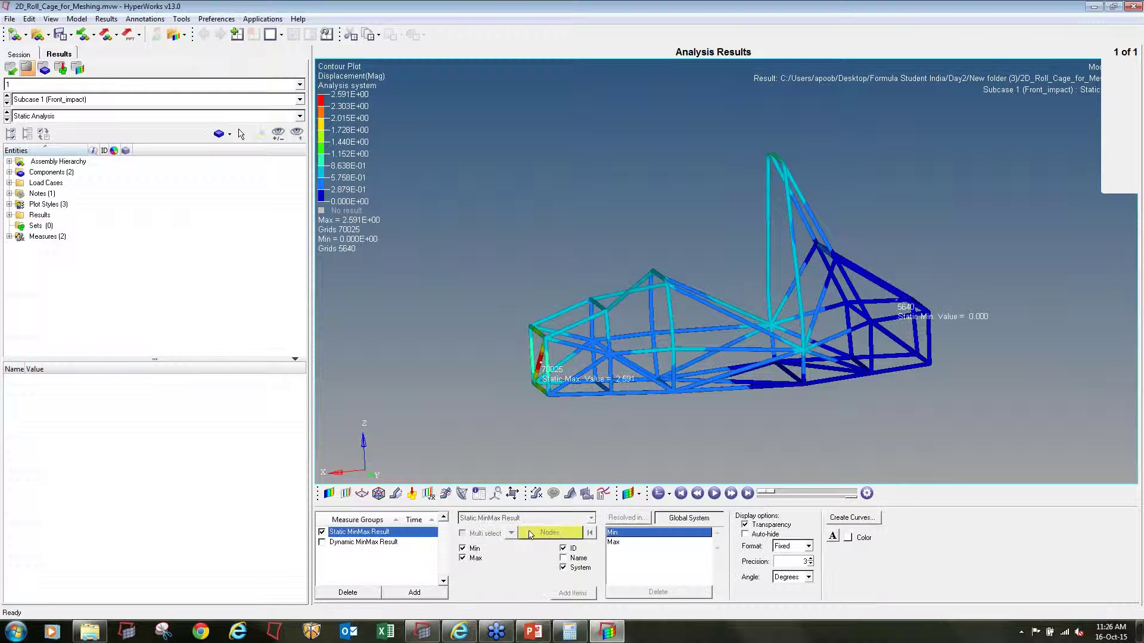
pyautogui.click(463, 548)
pyautogui.moveTo(792, 325)
pyautogui.keyDown('ctrl'); pyautogui.mouseDown()
pyautogui.moveTo(816, 322)
pyautogui.moveTo(801, 333)
pyautogui.mouseUp(); pyautogui.keyUp('ctrl')
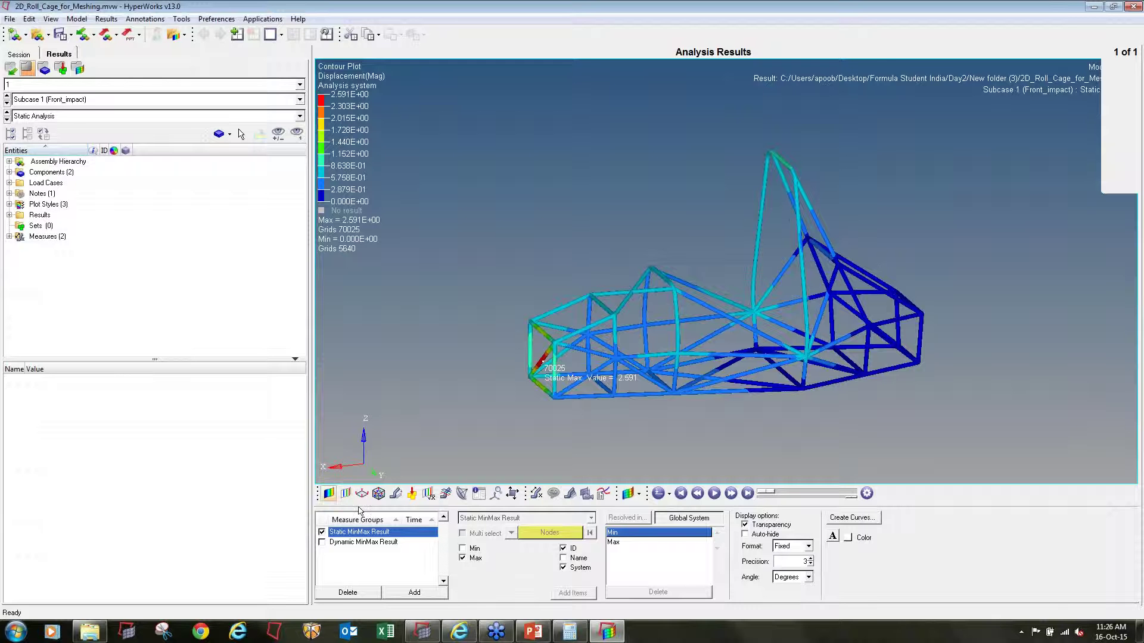
# Step: Contour the von Mises element stresses (2D & 3D) on the roll cage with Simple averaging
pyautogui.click(328, 493)
pyautogui.click(373, 528)
pyautogui.click(376, 550)
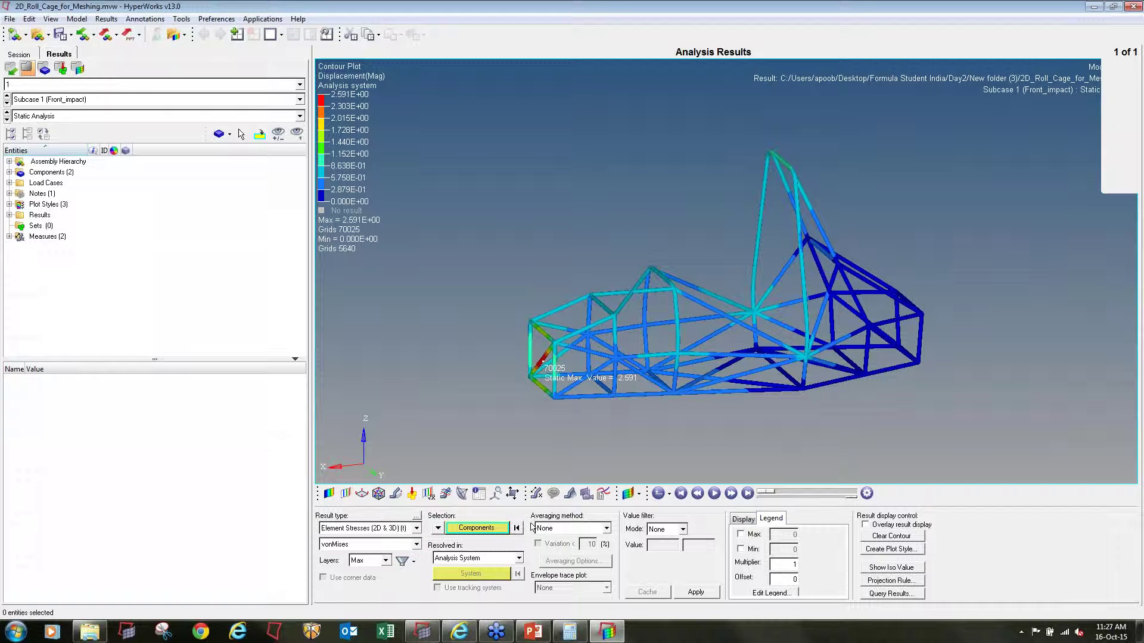
pyautogui.click(572, 529)
pyautogui.click(561, 547)
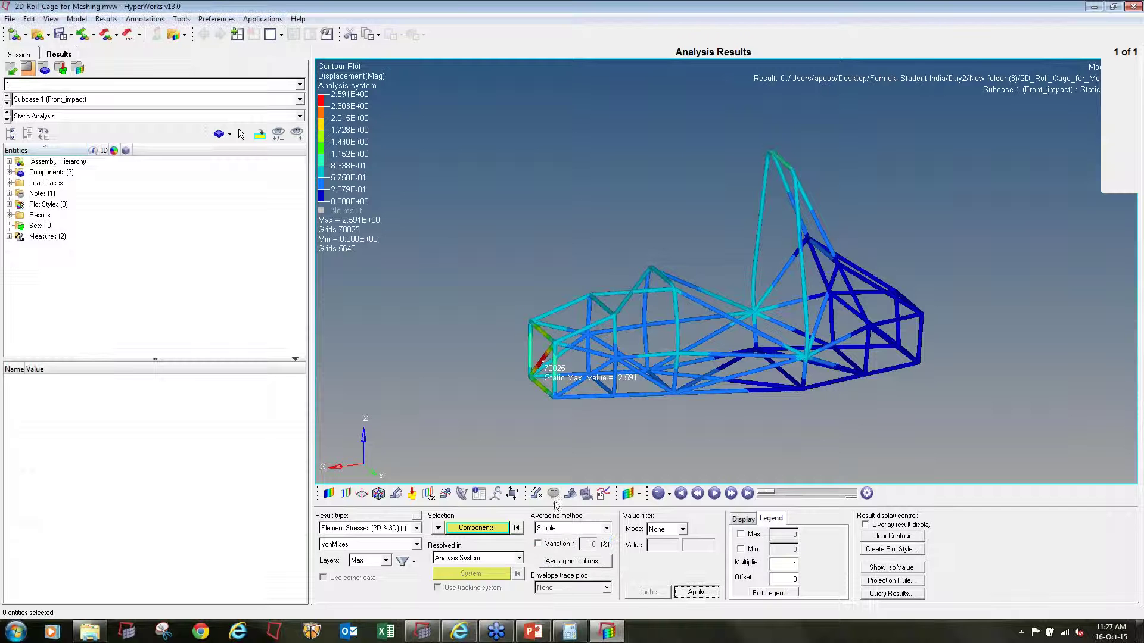
pyautogui.click(696, 592)
pyautogui.keyDown('ctrl'); pyautogui.moveTo(660, 374); pyautogui.dragTo(853, 333); pyautogui.keyUp('ctrl')
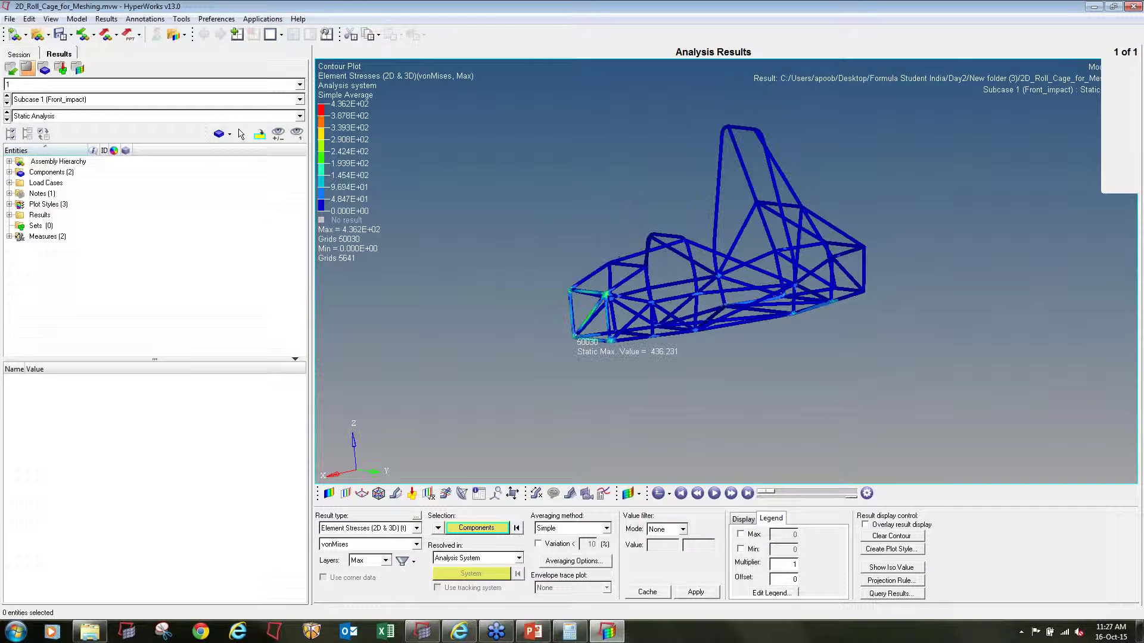
# Step: Animate the deformed roll cage with a scale factor of 100 and show the undeformed shape as wireframe
pyautogui.click(714, 493)
pyautogui.click(396, 494)
pyautogui.write('100')
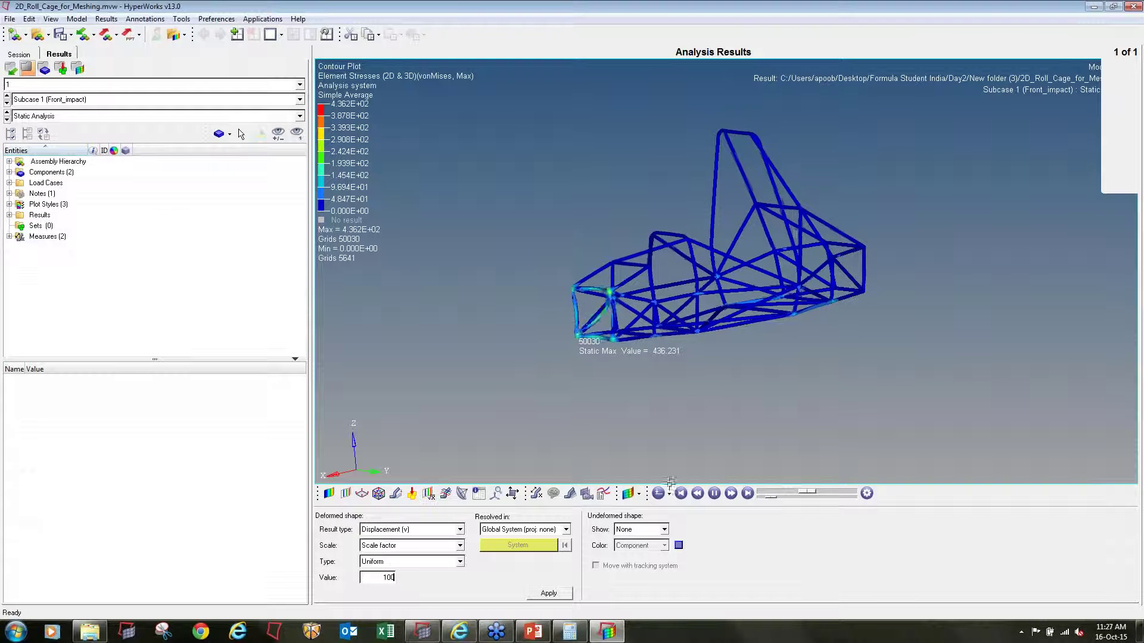
pyautogui.click(635, 529)
pyautogui.click(629, 550)
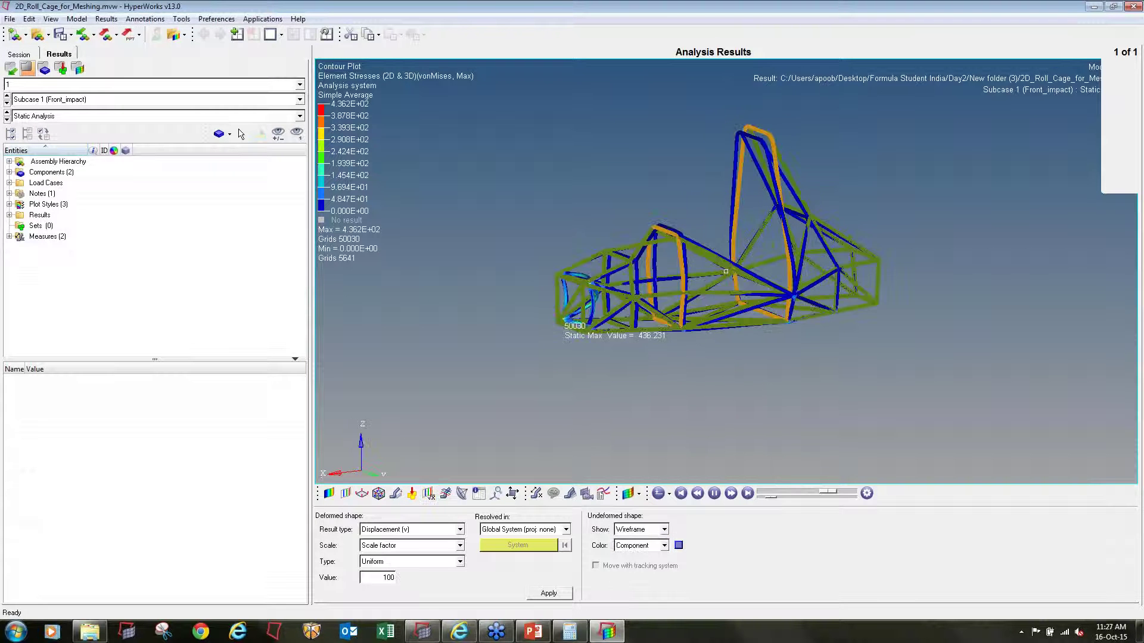